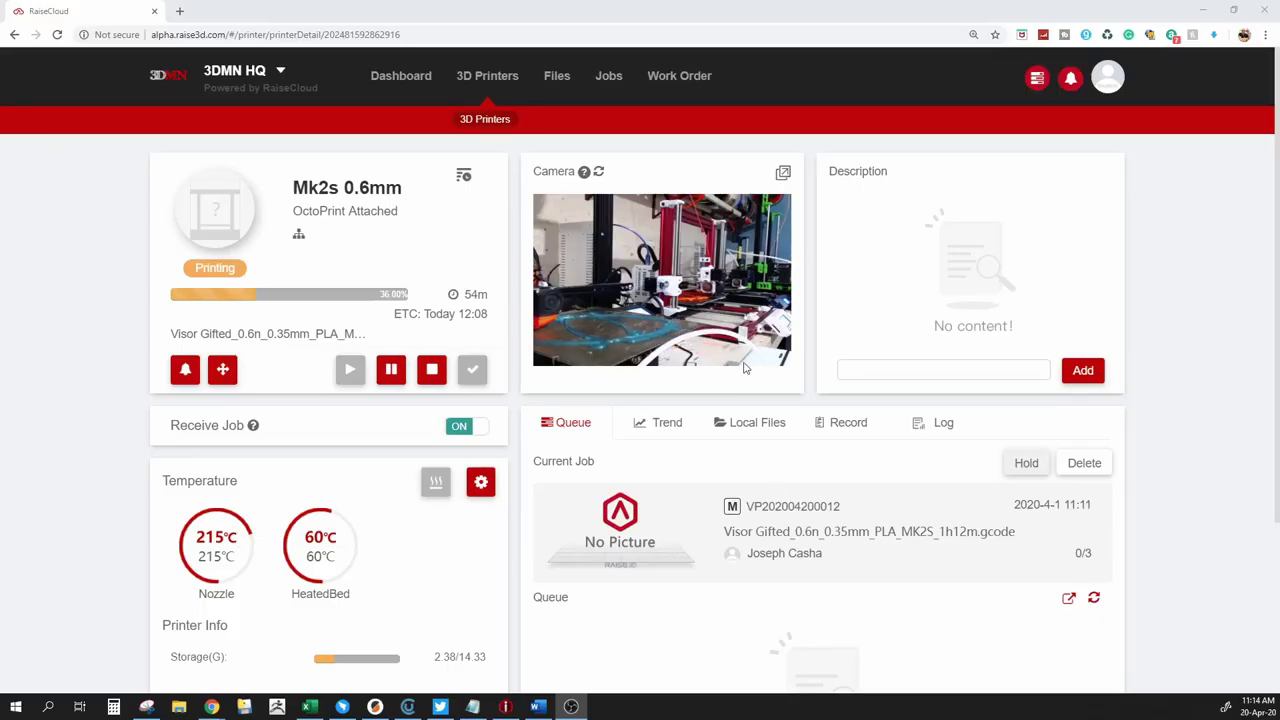
Step: Browse the printer list and view the Mk3s MMU2s printer's details before returning
click(466, 121)
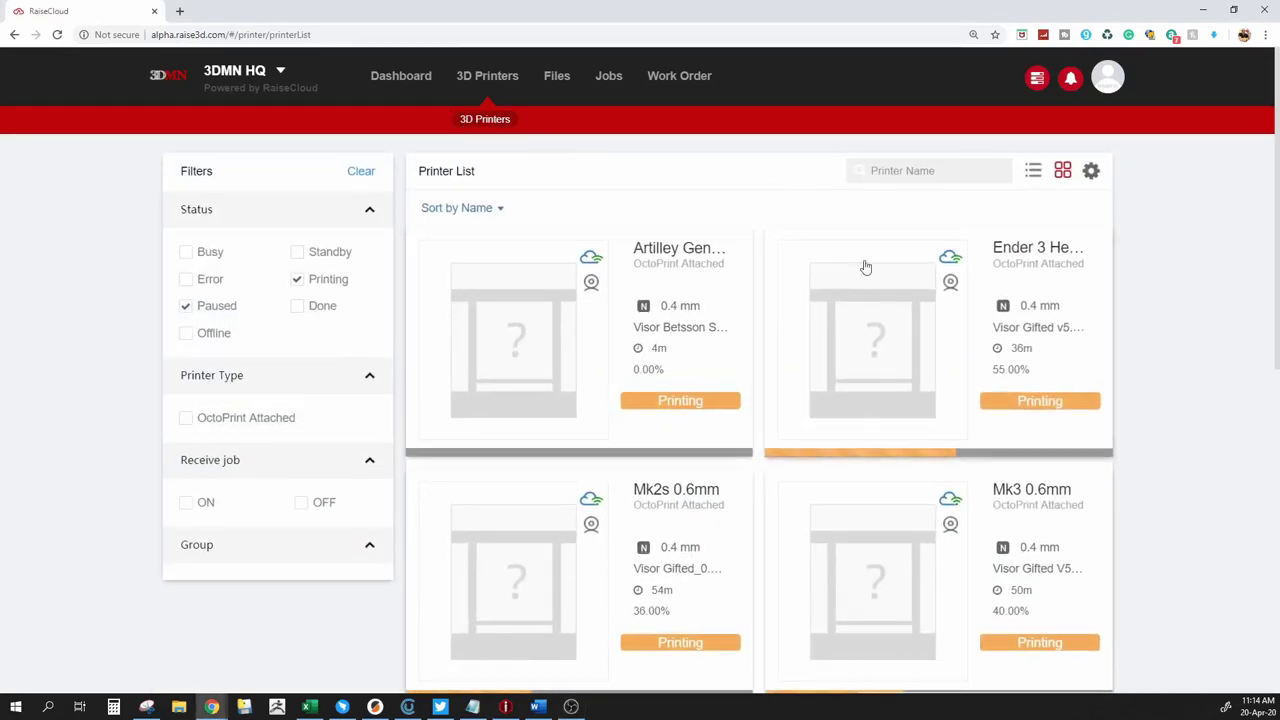
scroll(626, 331, down, 4)
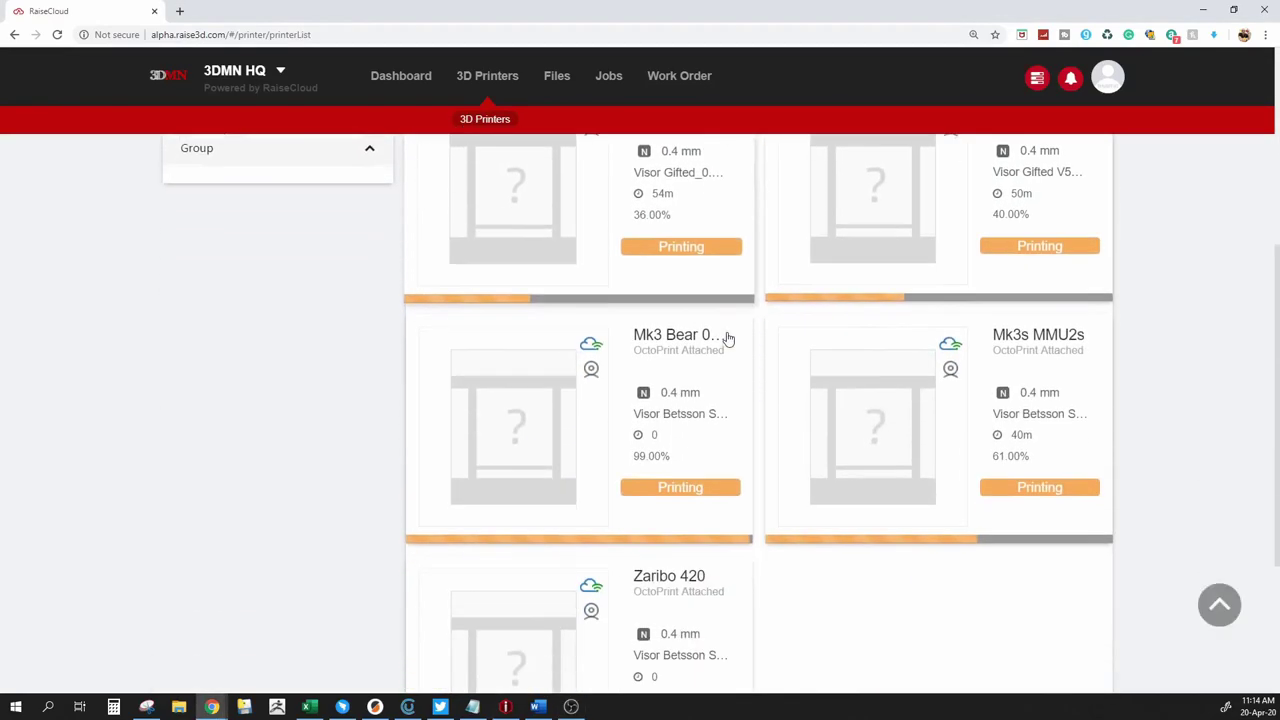
scroll(727, 339, up, 1)
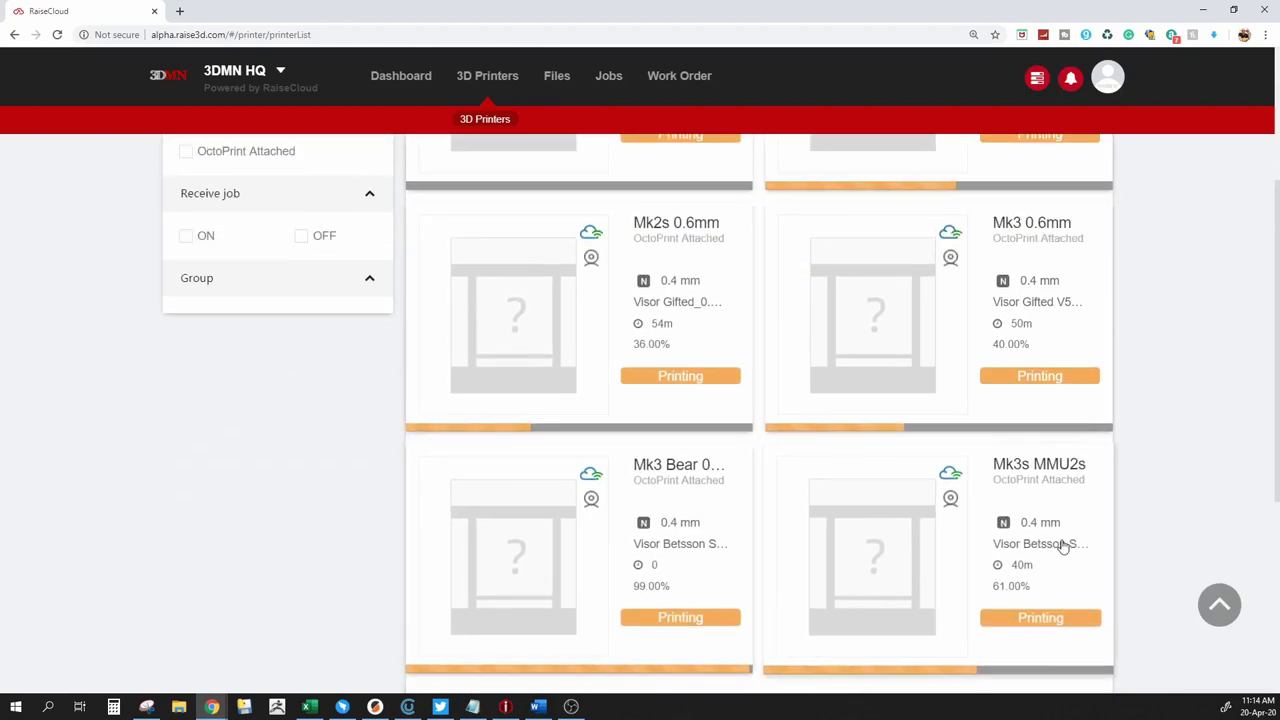
click(1063, 545)
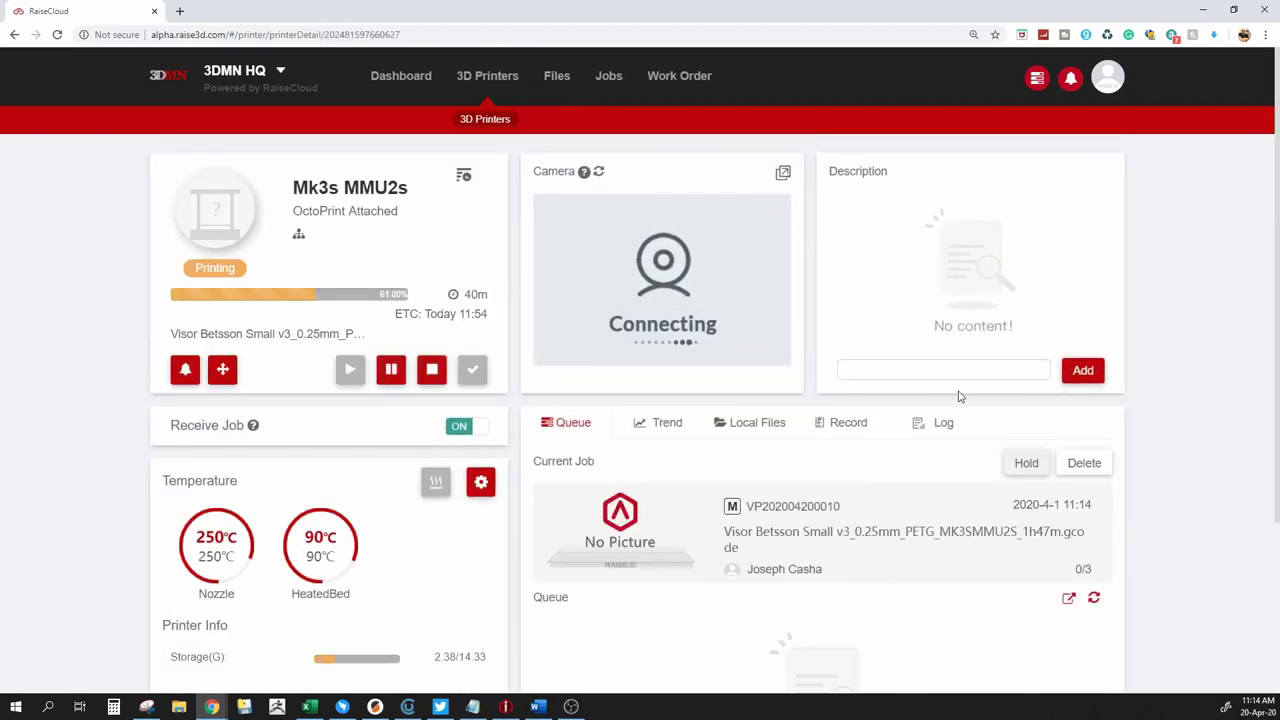
click(480, 116)
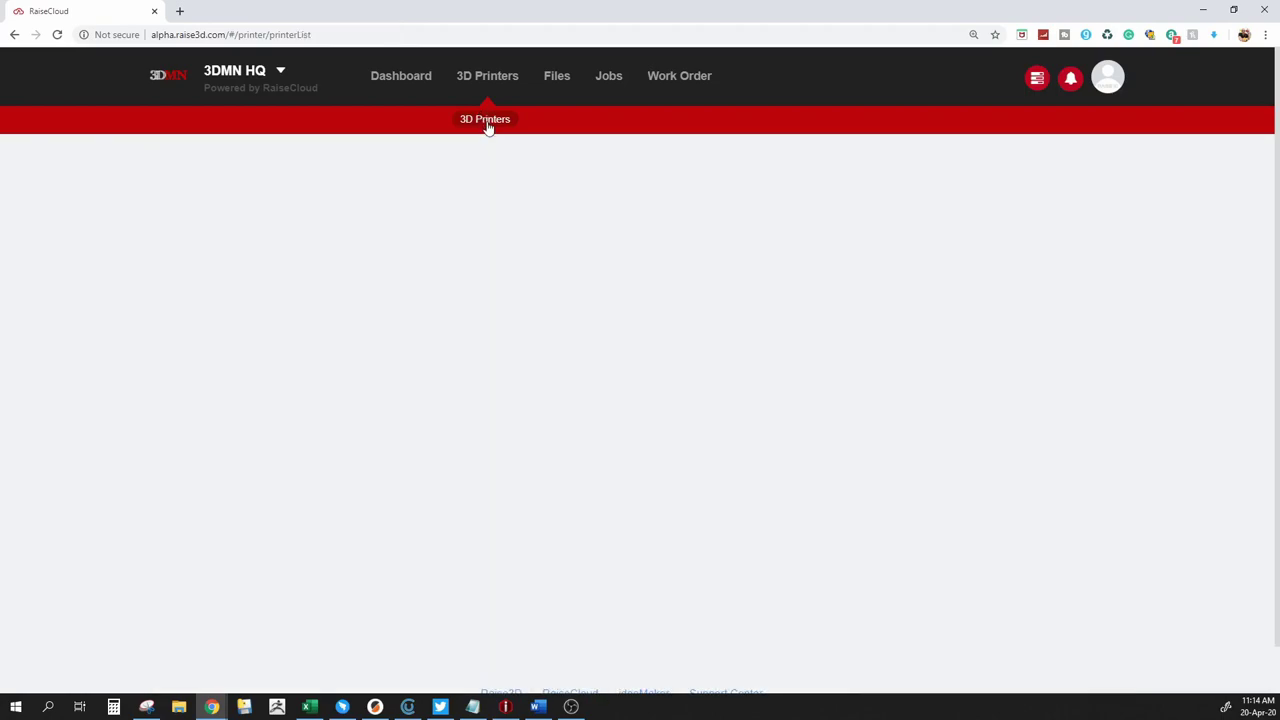
Step: Pop the Mk2s 0.6mm printer out into a floating mini monitor placed lower on the page
scroll(960, 500, down, 1)
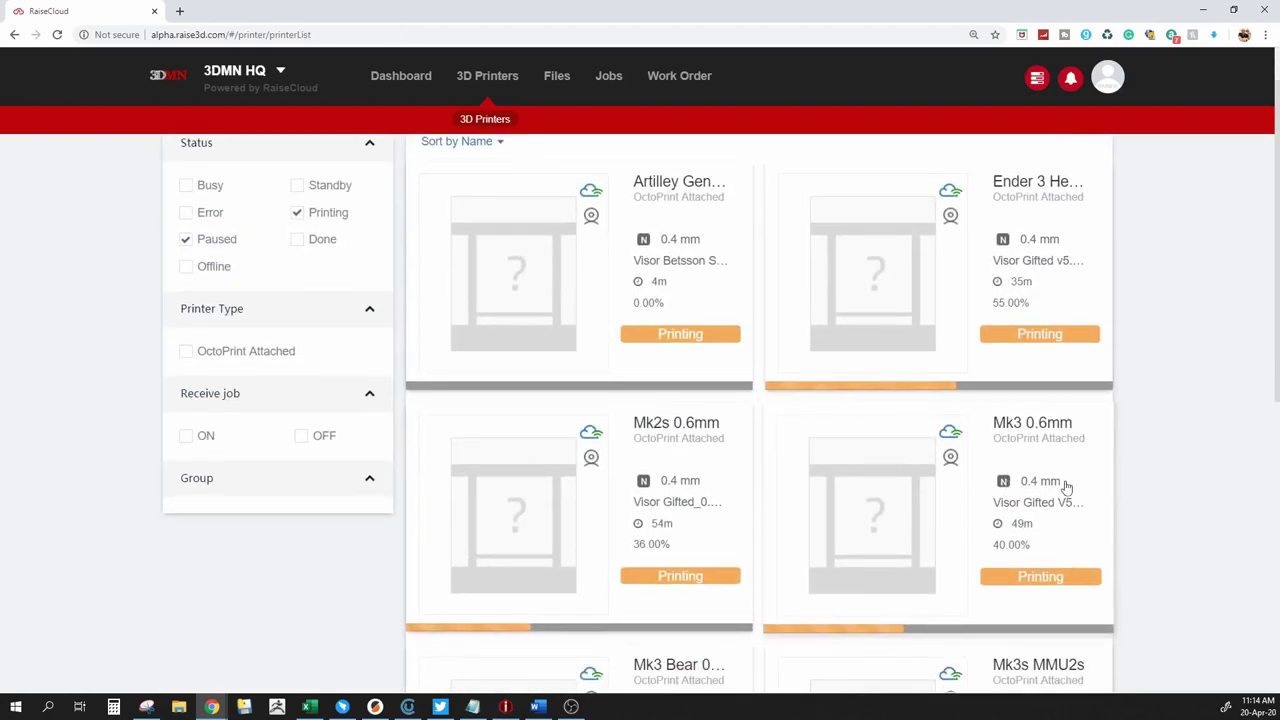
click(711, 489)
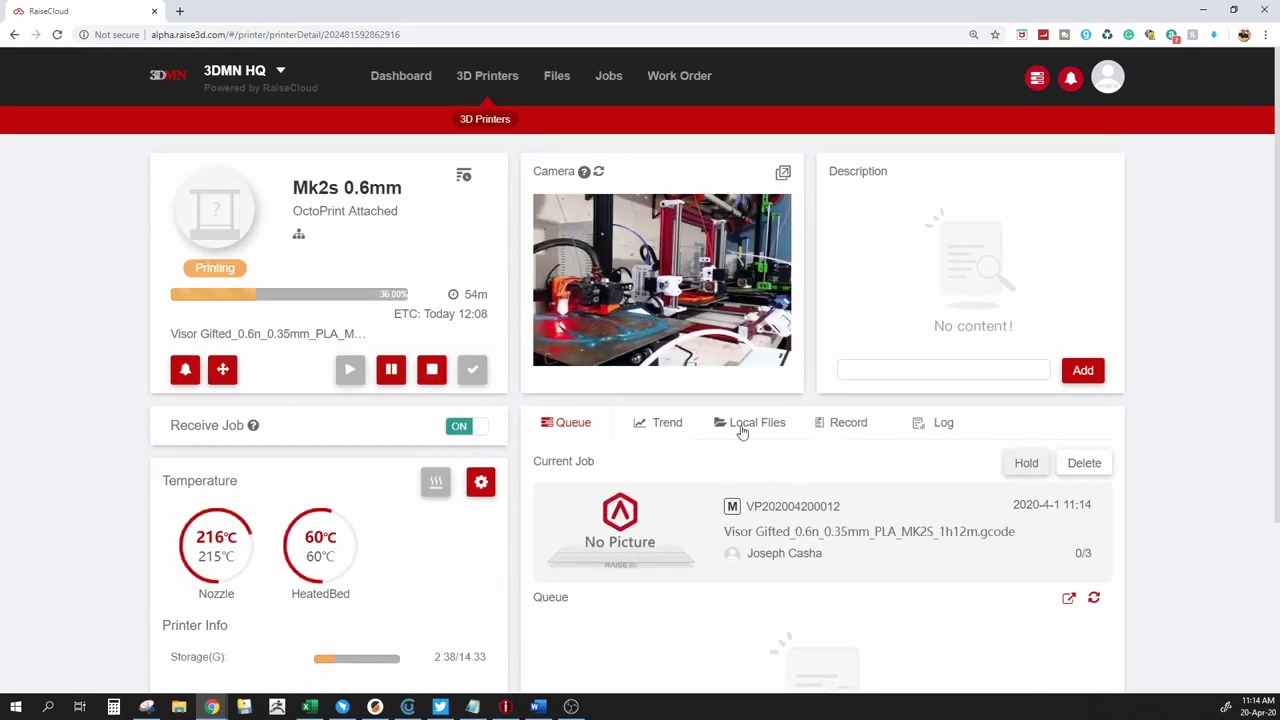
click(783, 173)
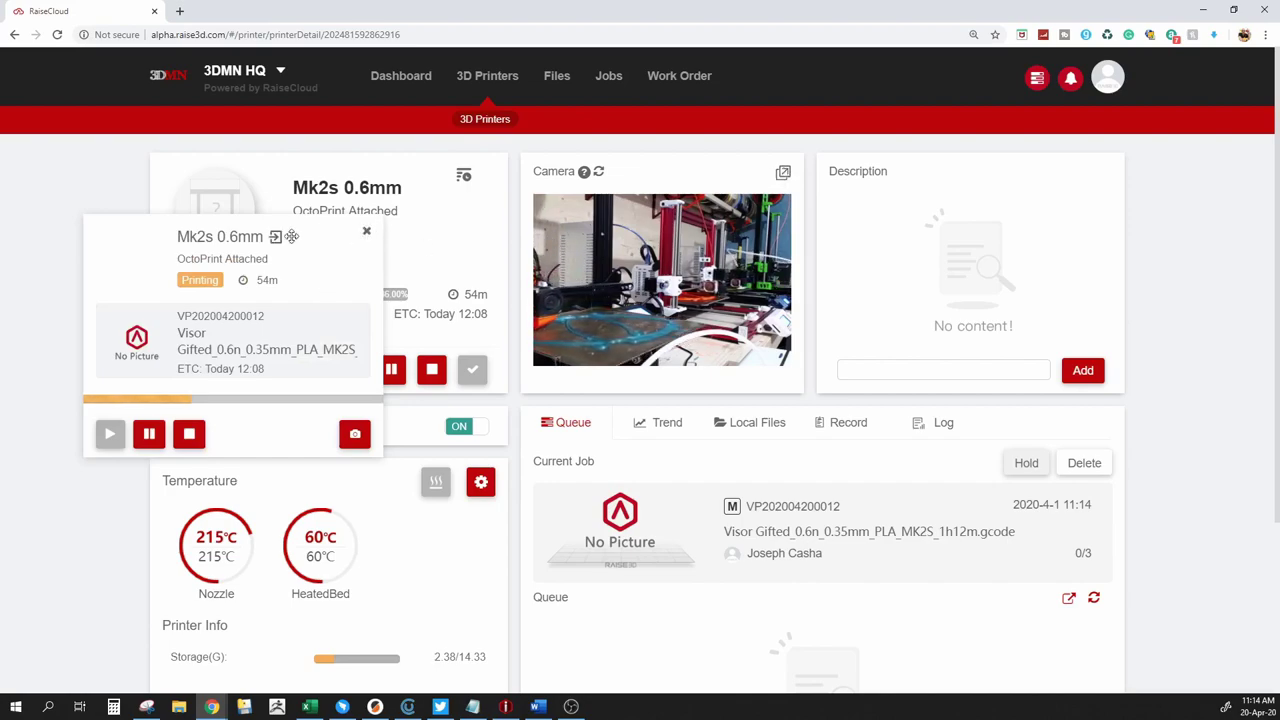
drag(291, 236, 314, 336)
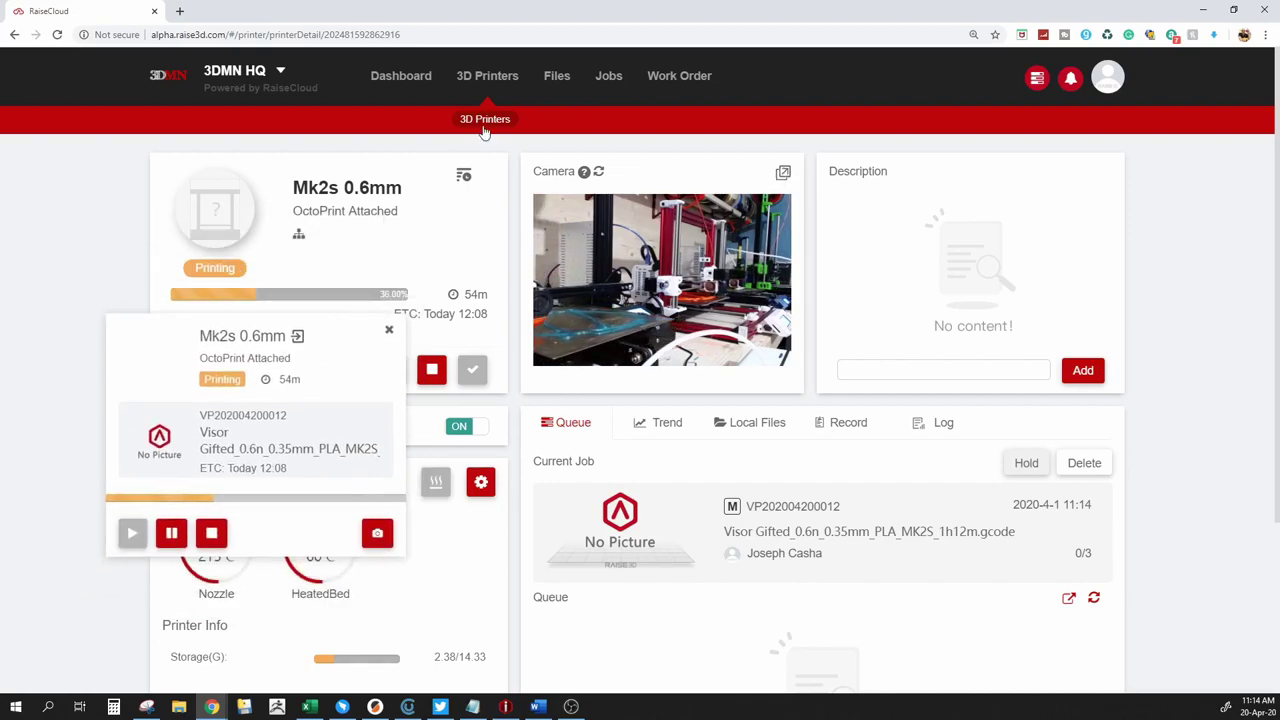
Step: Back on the printer list, show the camera feed in the floating Mk2s monitor
click(484, 124)
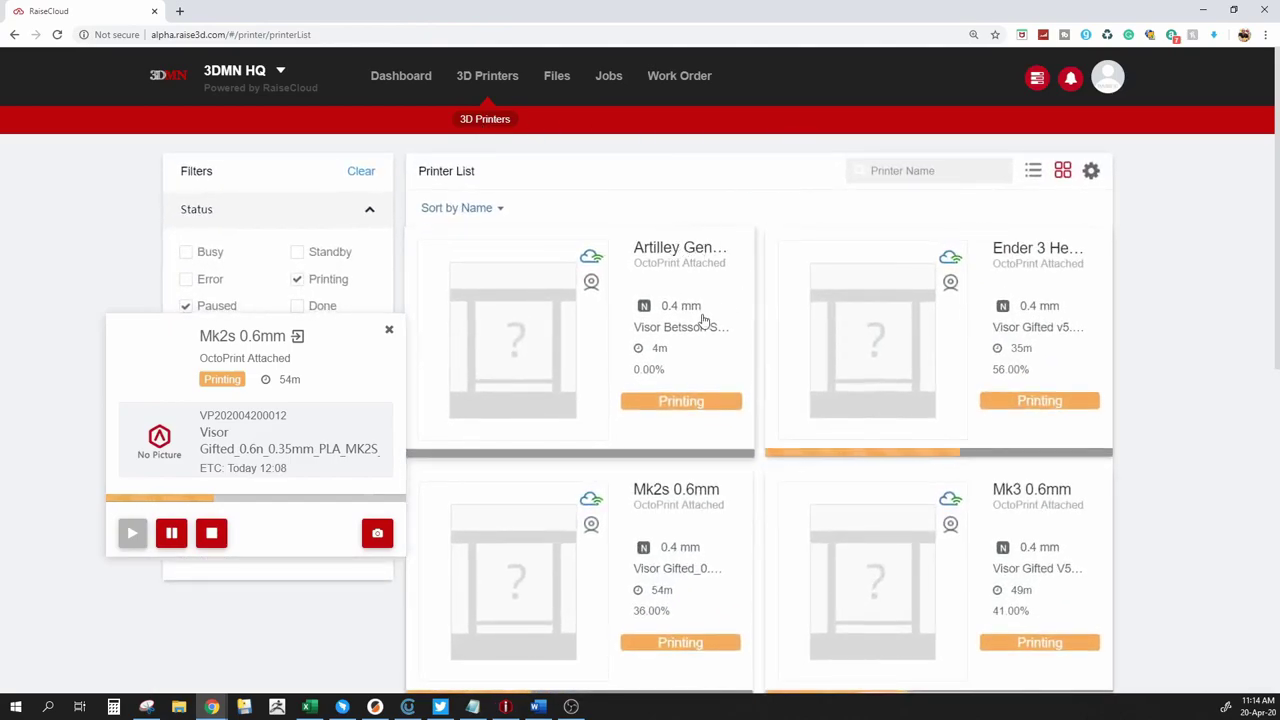
scroll(640, 483, down, 2)
scroll(640, 481, up, 1)
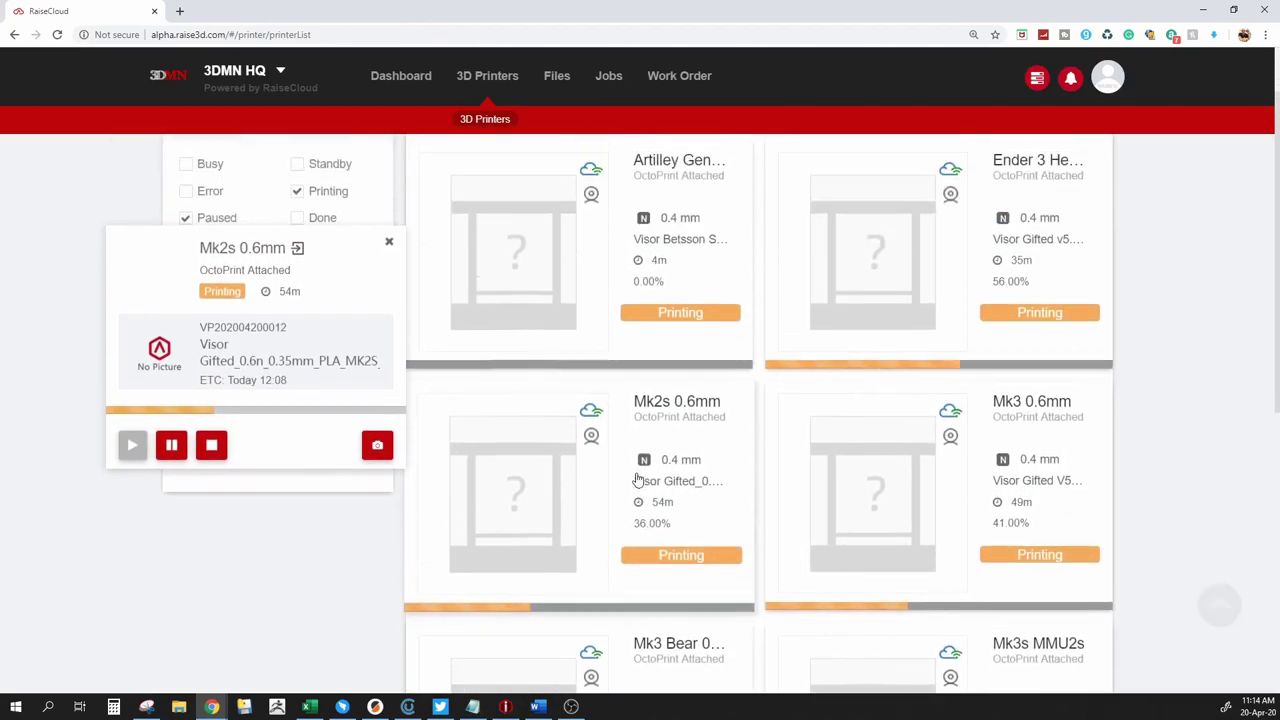
scroll(637, 481, up, 1)
click(375, 465)
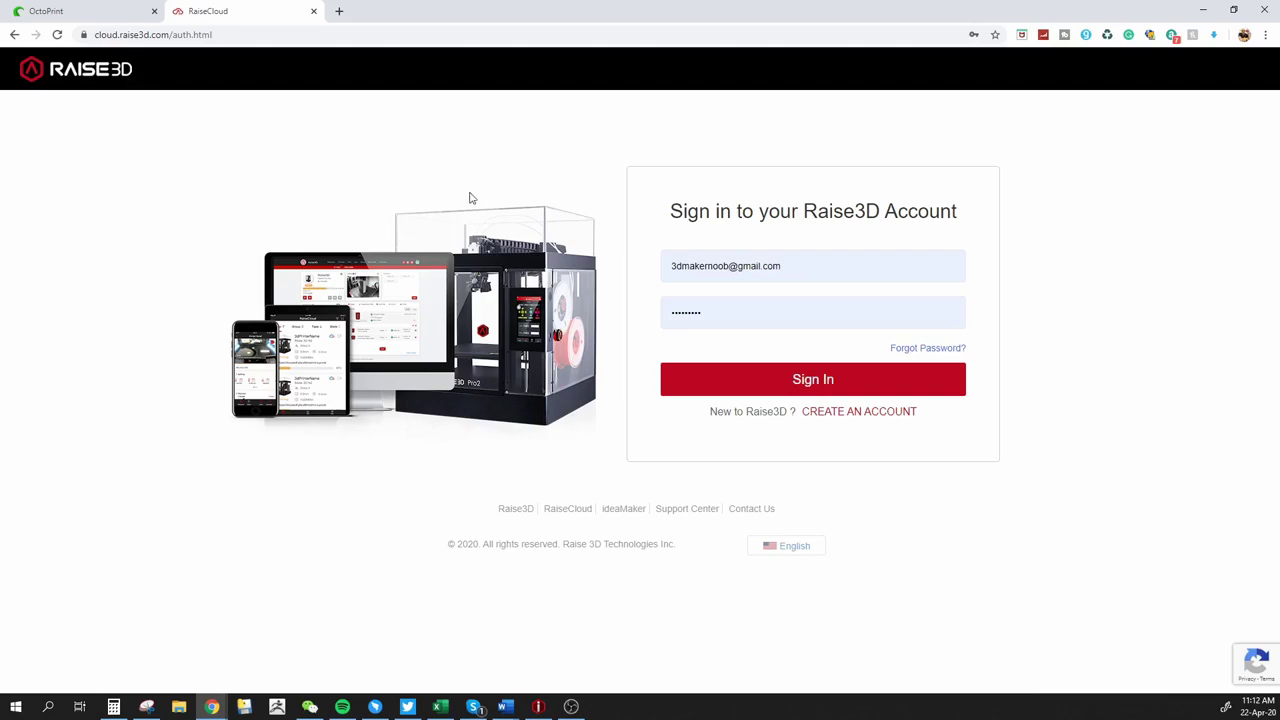
Step: Sign in, dismiss the release notes, and review the offline printers before returning to the dashboard
click(810, 386)
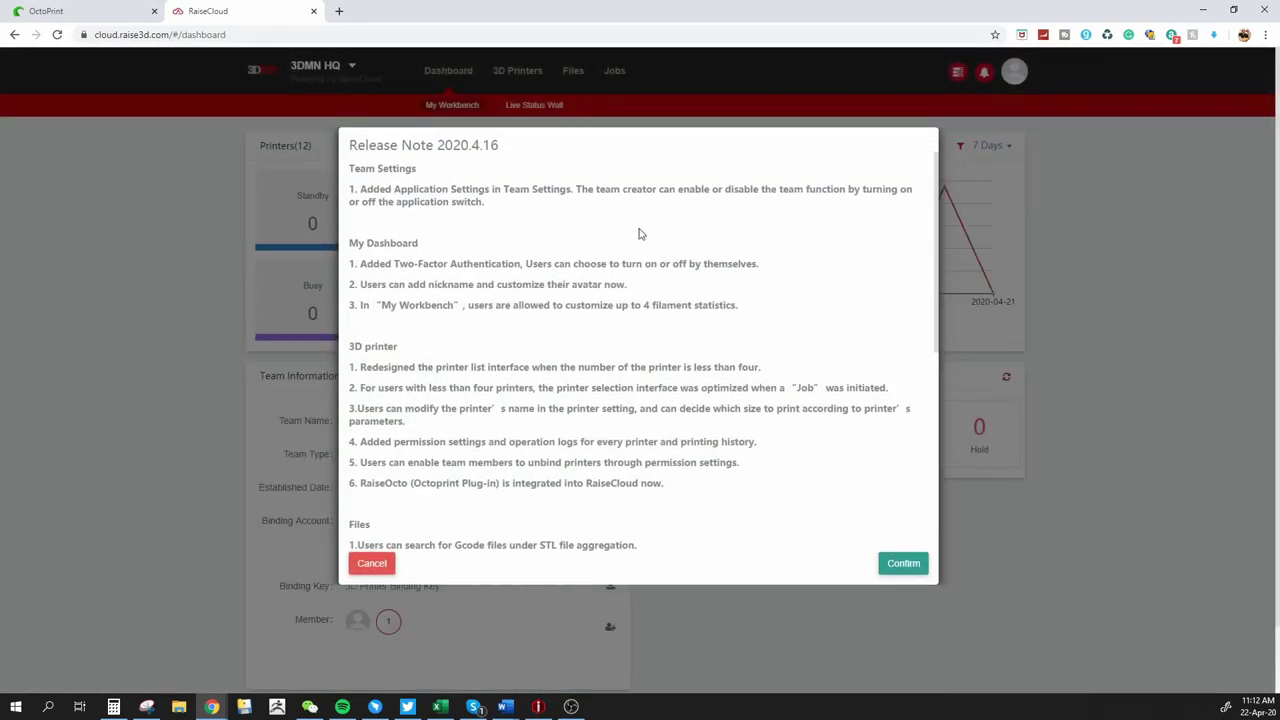
click(904, 564)
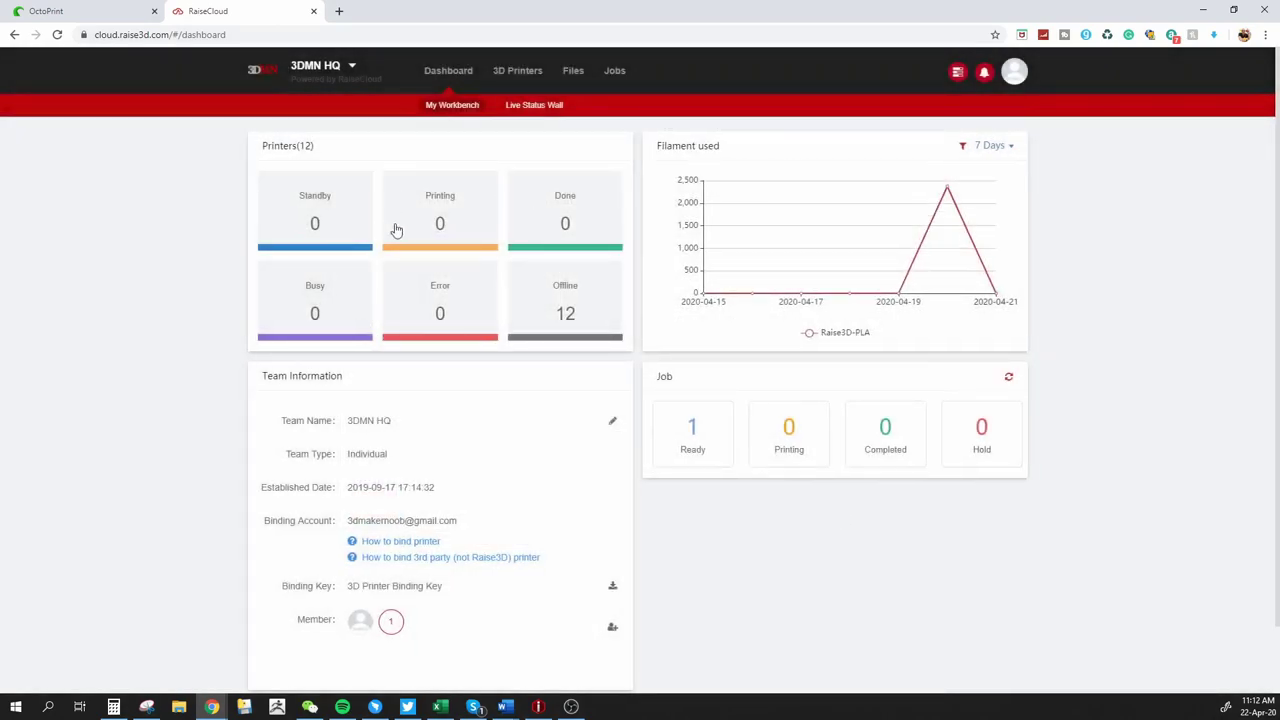
click(580, 312)
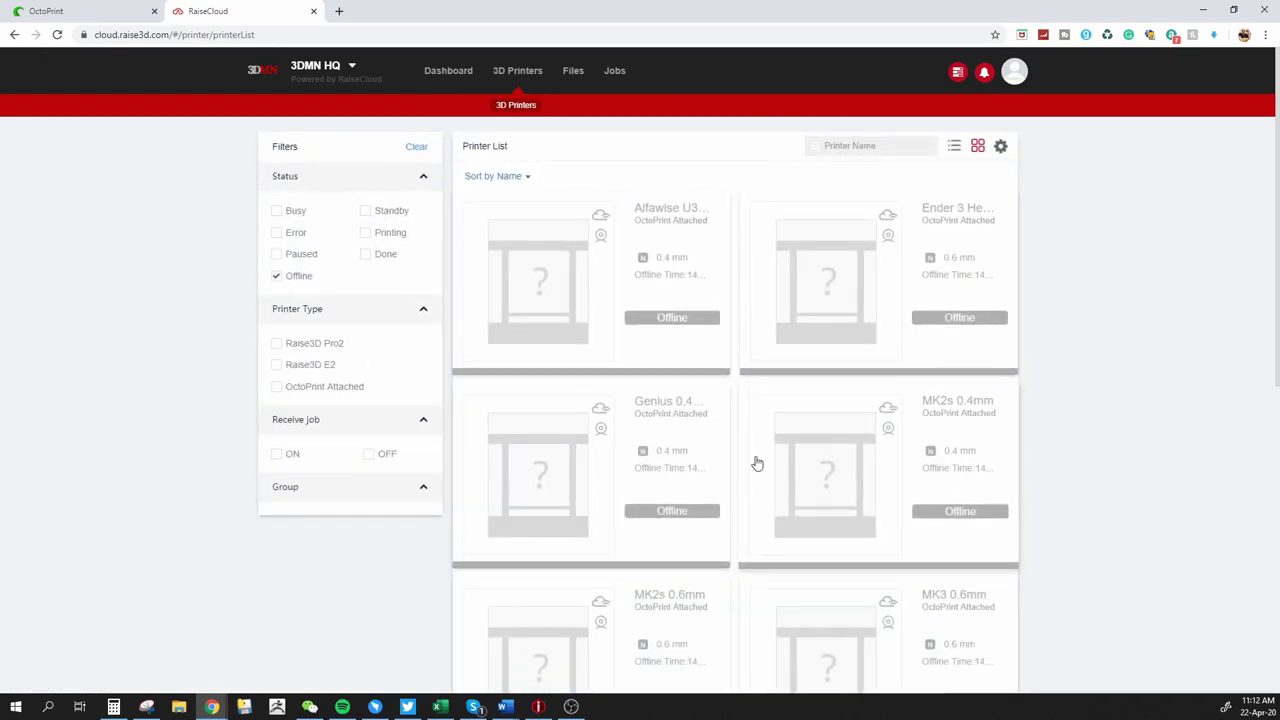
scroll(671, 498, down, 5)
scroll(671, 495, up, 5)
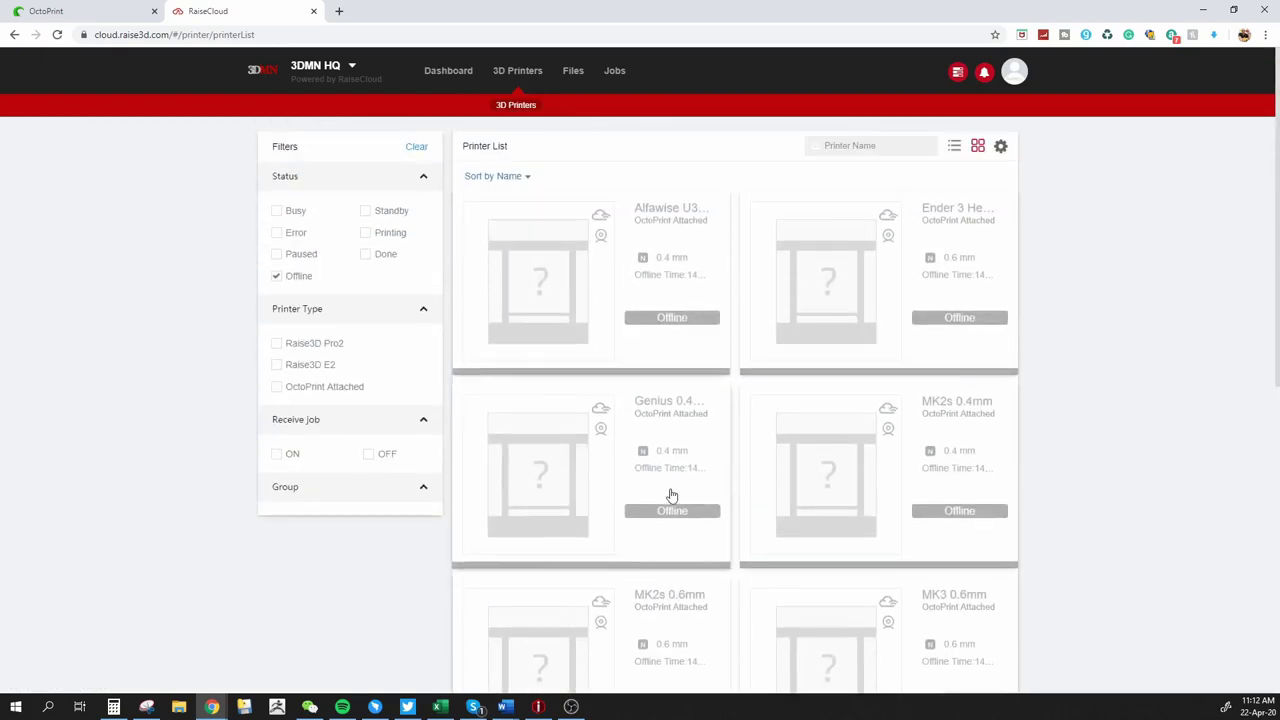
click(449, 72)
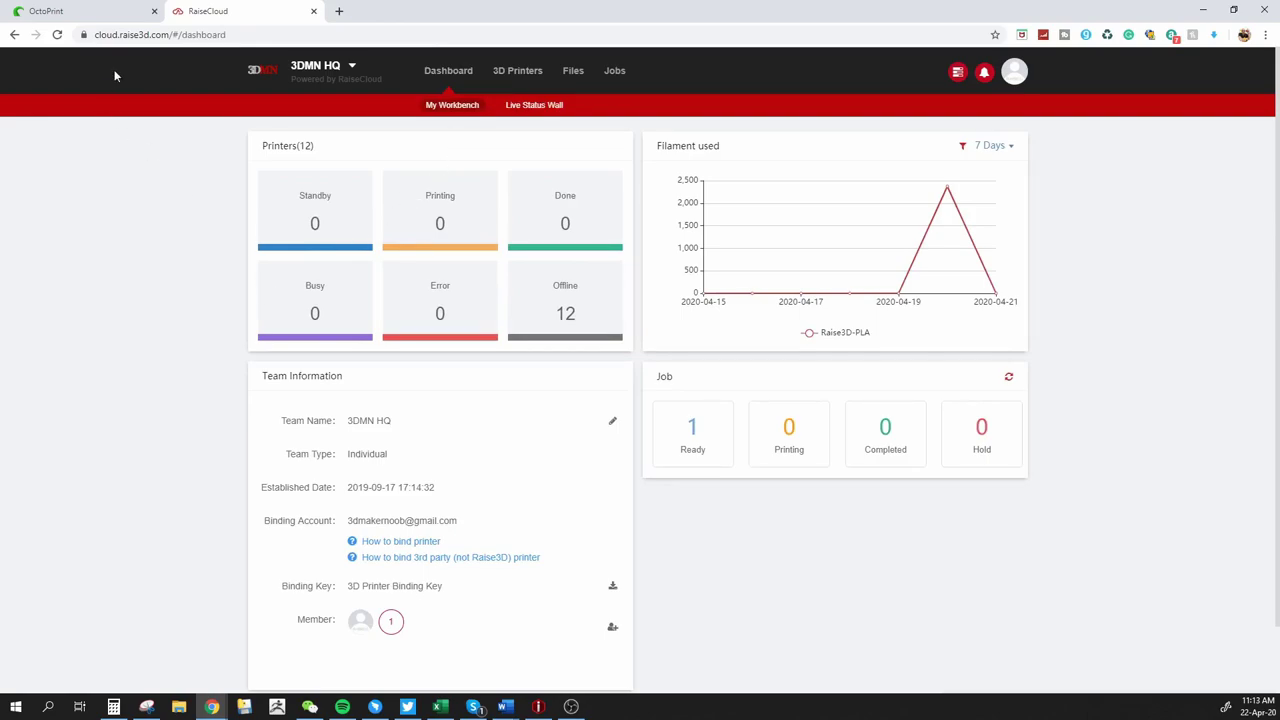
Step: Check the OctoPrint tab, then open the third-party printer binding guide in a separate tab
click(100, 10)
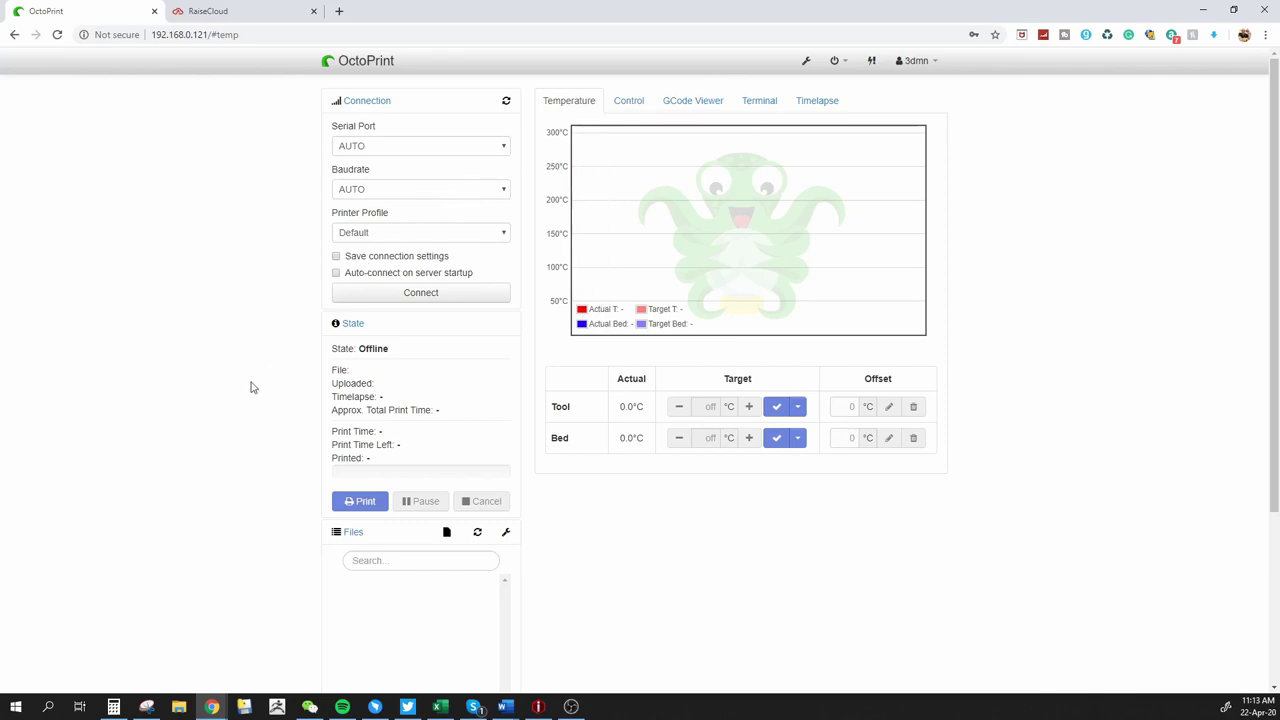
click(245, 8)
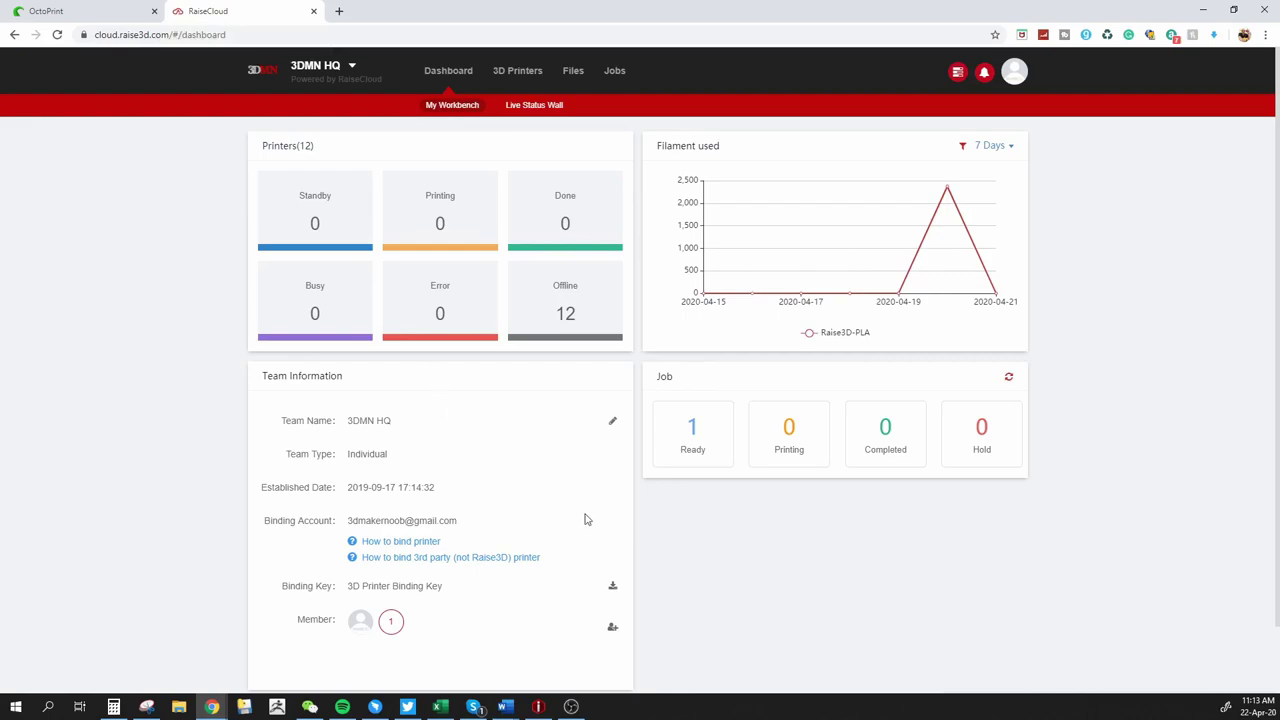
middle_click(460, 558)
Step: Bring up the binding guide and scroll down to its plugin-install step
key(ctrl+Tab)
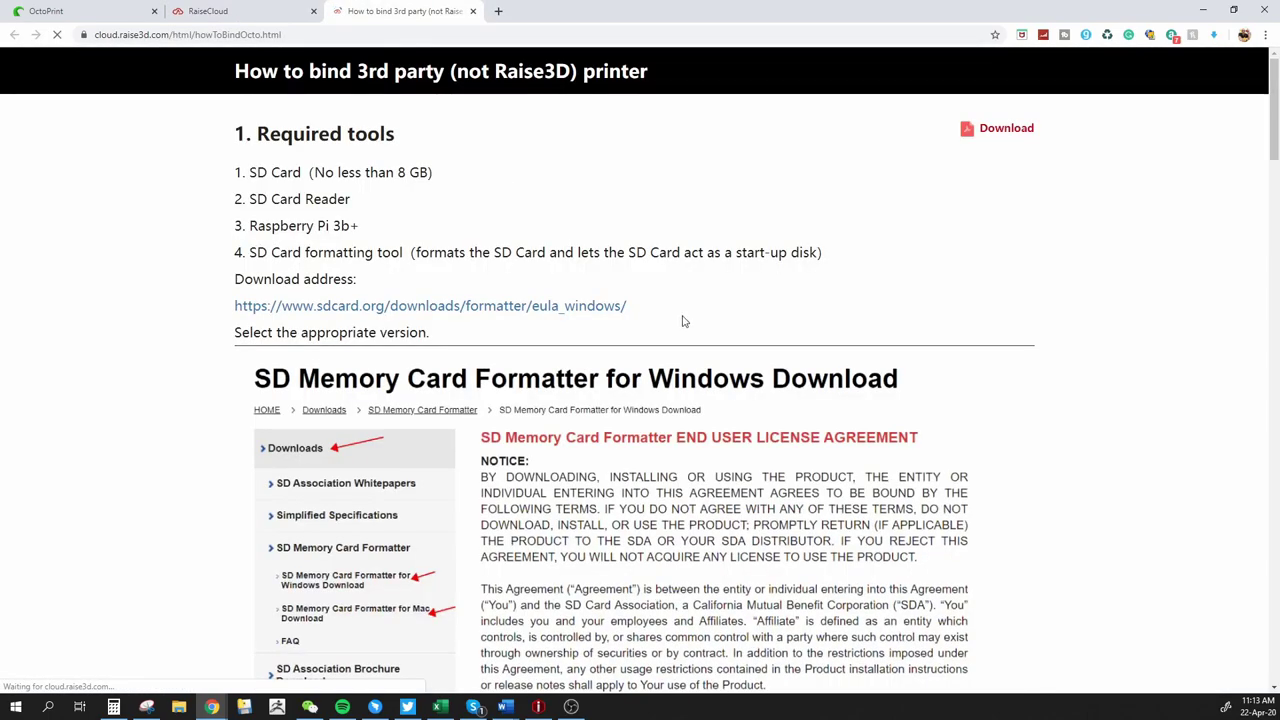
scroll(420, 460, down, 20)
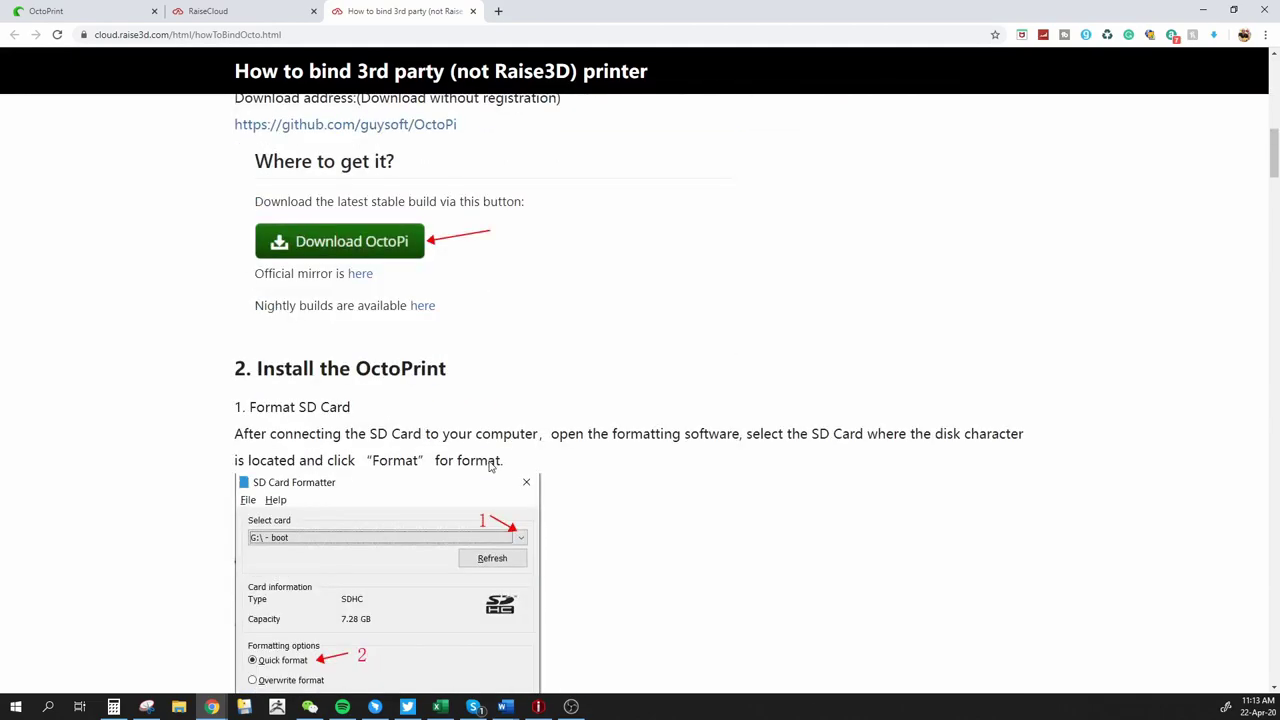
scroll(515, 508, down, 10)
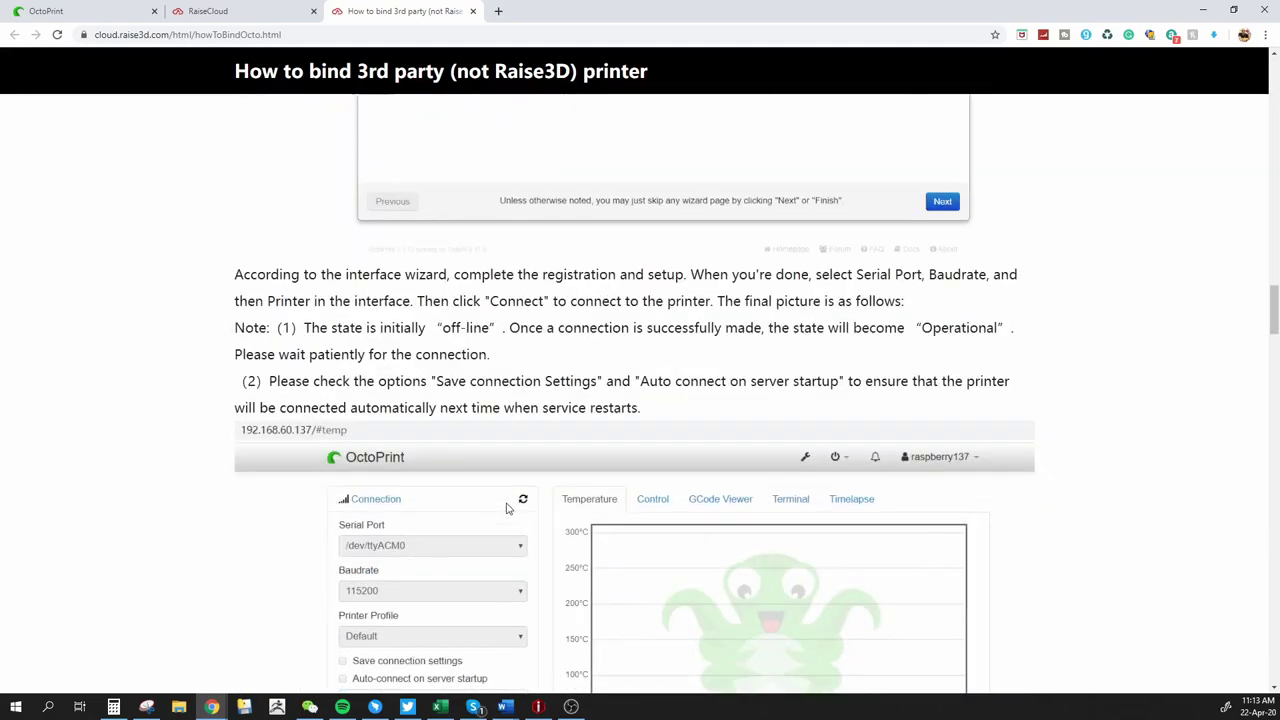
scroll(509, 508, up, 9)
scroll(509, 508, up, 2)
scroll(509, 508, down, 5)
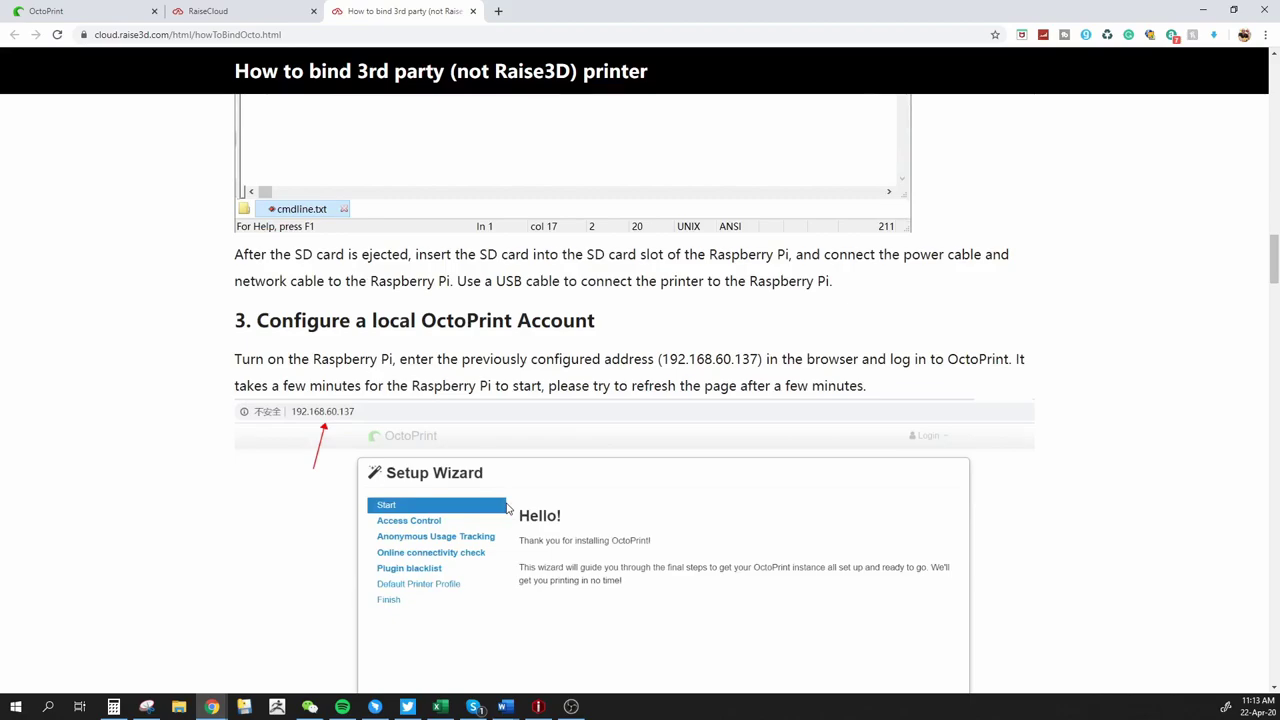
scroll(507, 508, down, 7)
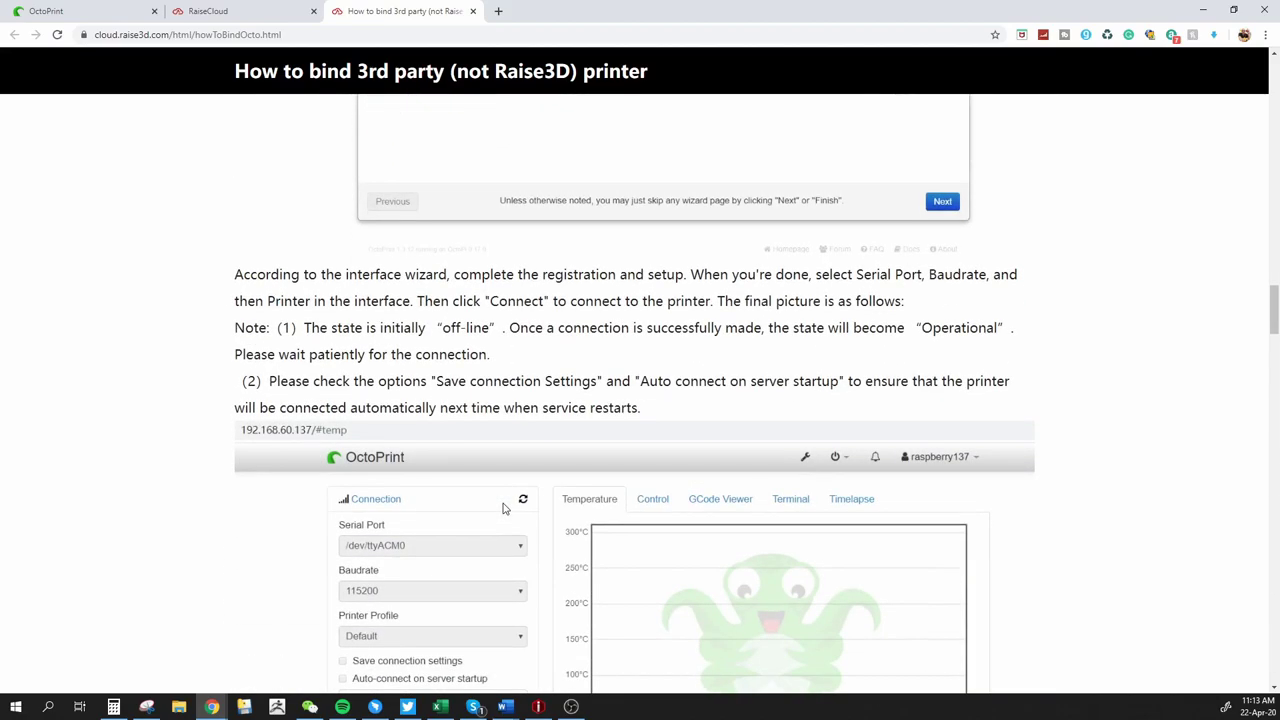
scroll(503, 508, down, 3)
scroll(500, 508, down, 10)
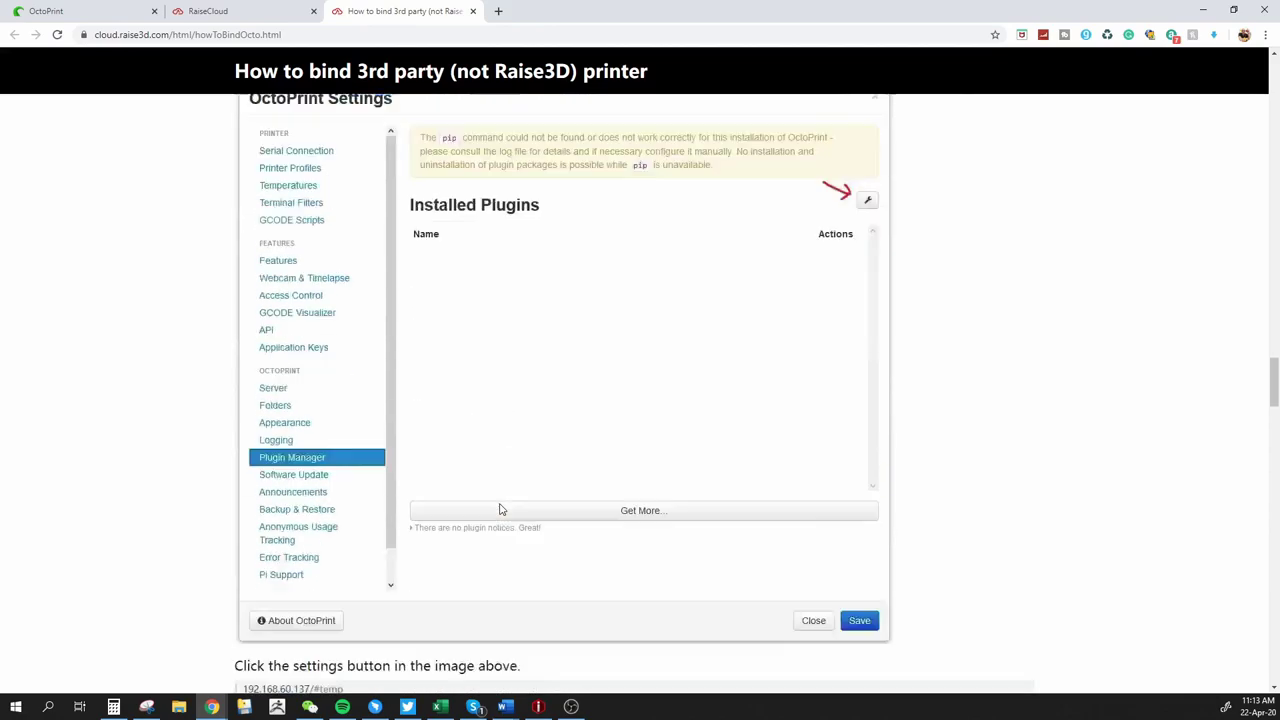
scroll(500, 508, down, 20)
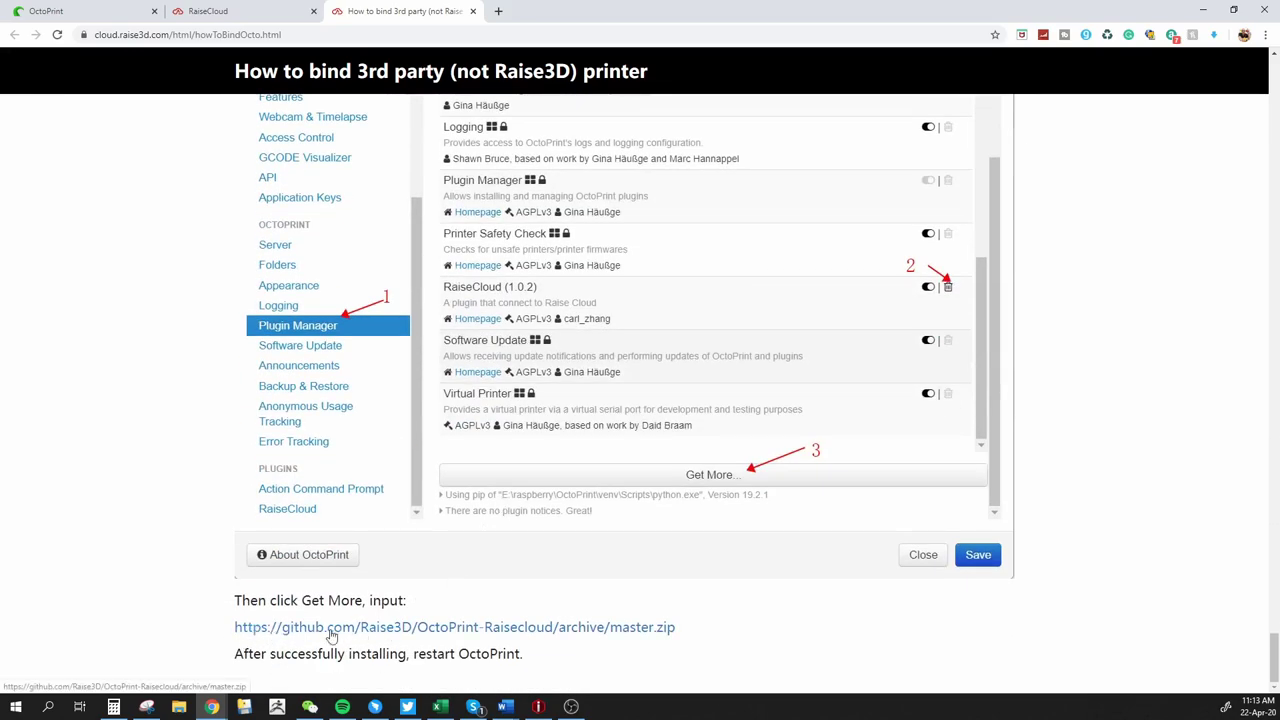
Step: Copy the link address of the RaiseCloud plugin's GitHub download
right_click(461, 632)
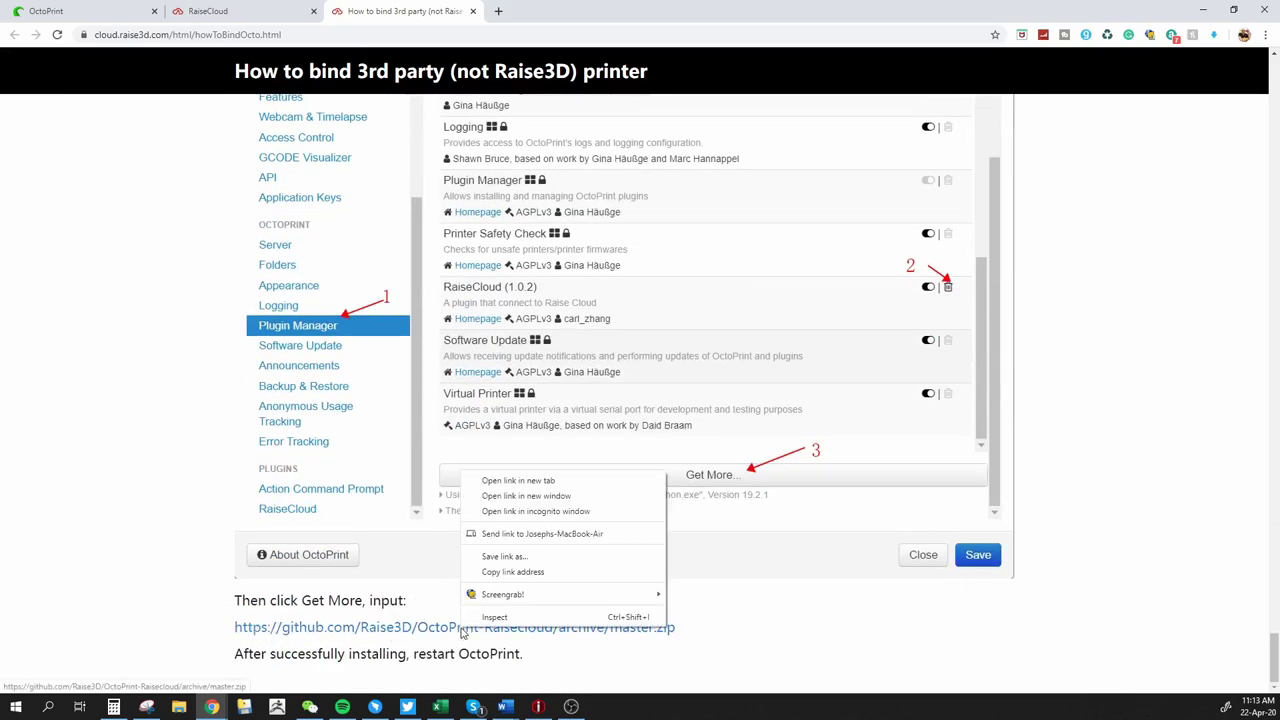
click(556, 577)
click(60, 11)
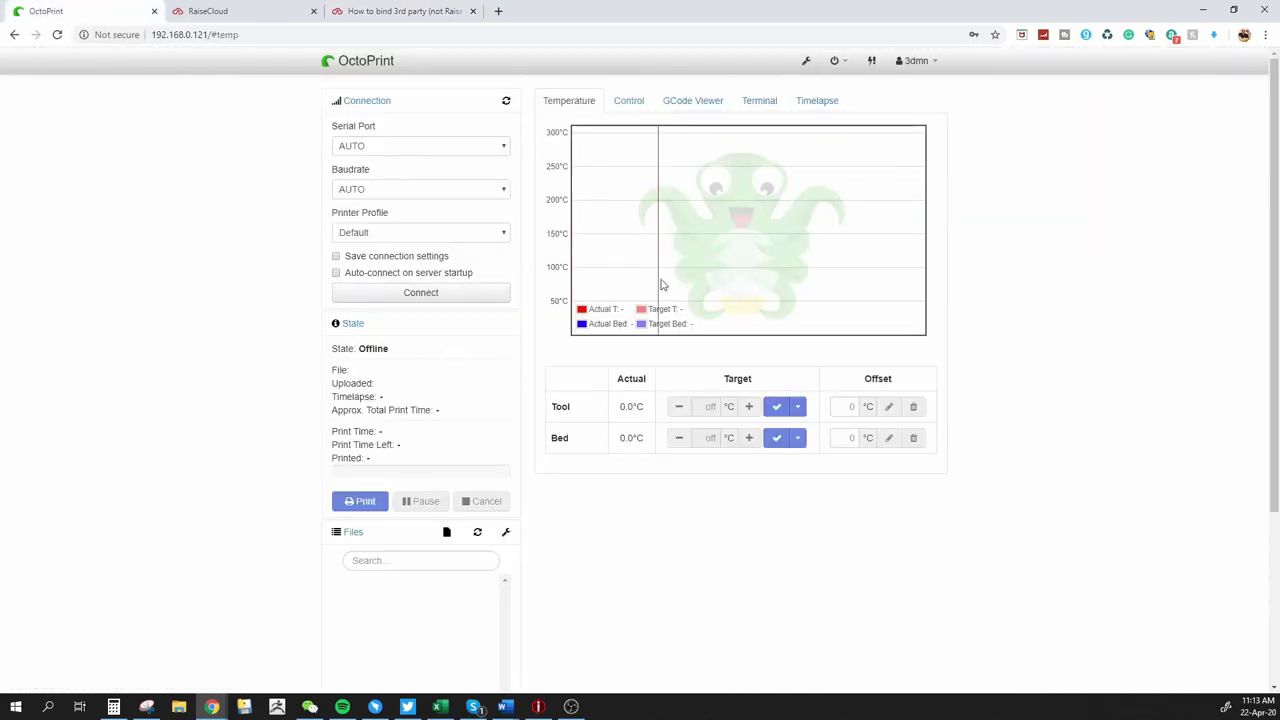
Step: Install the RaiseCloud plugin from the pasted GitHub zip URL in Plugin Manager, then restart OctoPrint
click(806, 60)
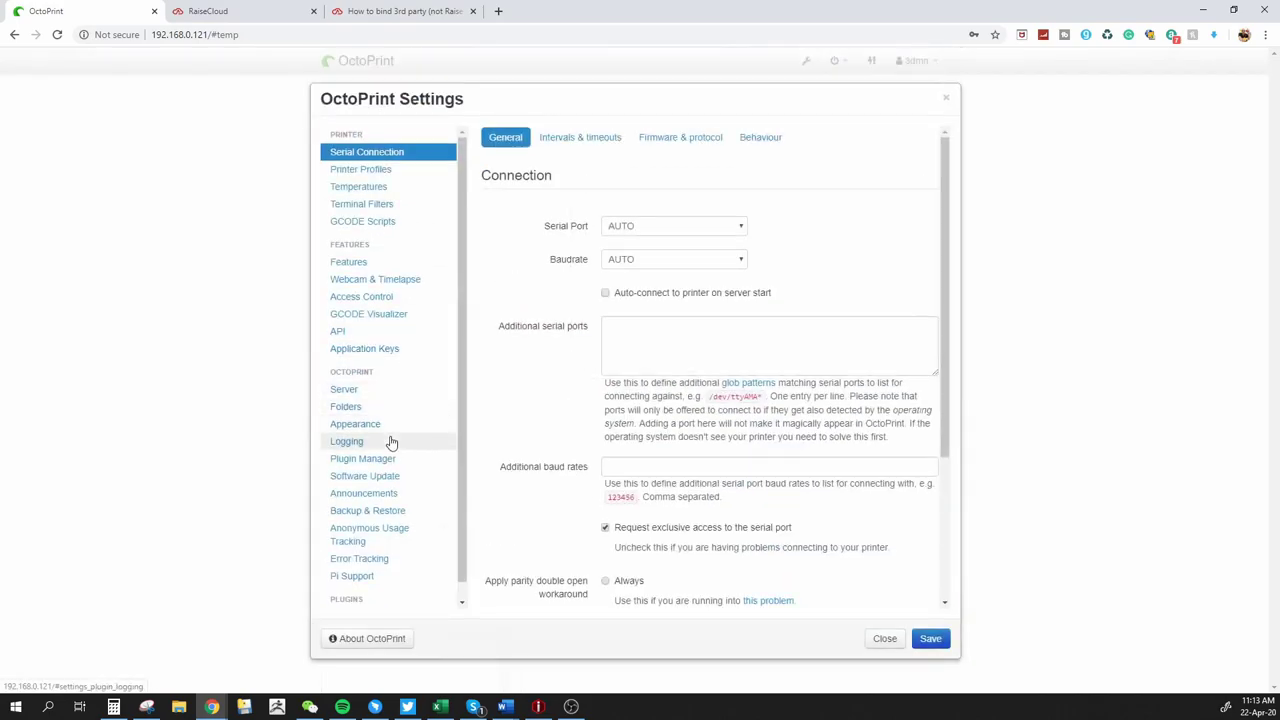
click(385, 458)
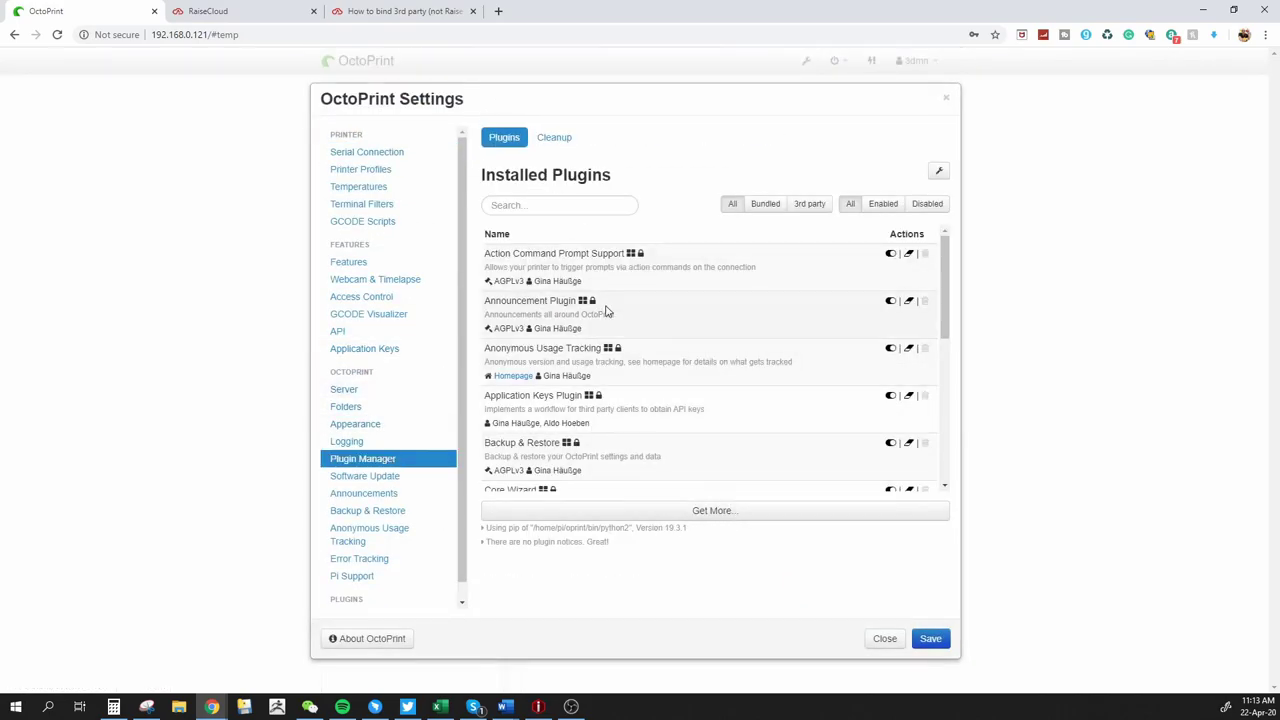
click(711, 511)
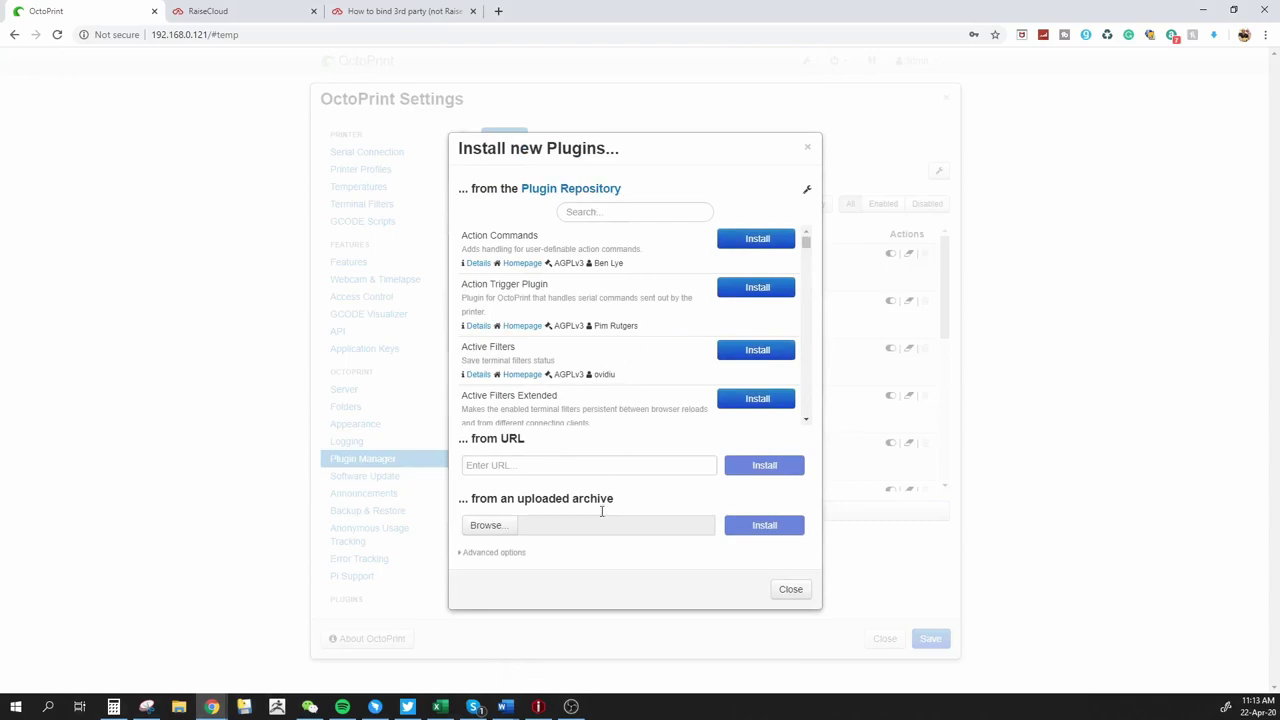
click(525, 465)
key(ctrl+v)
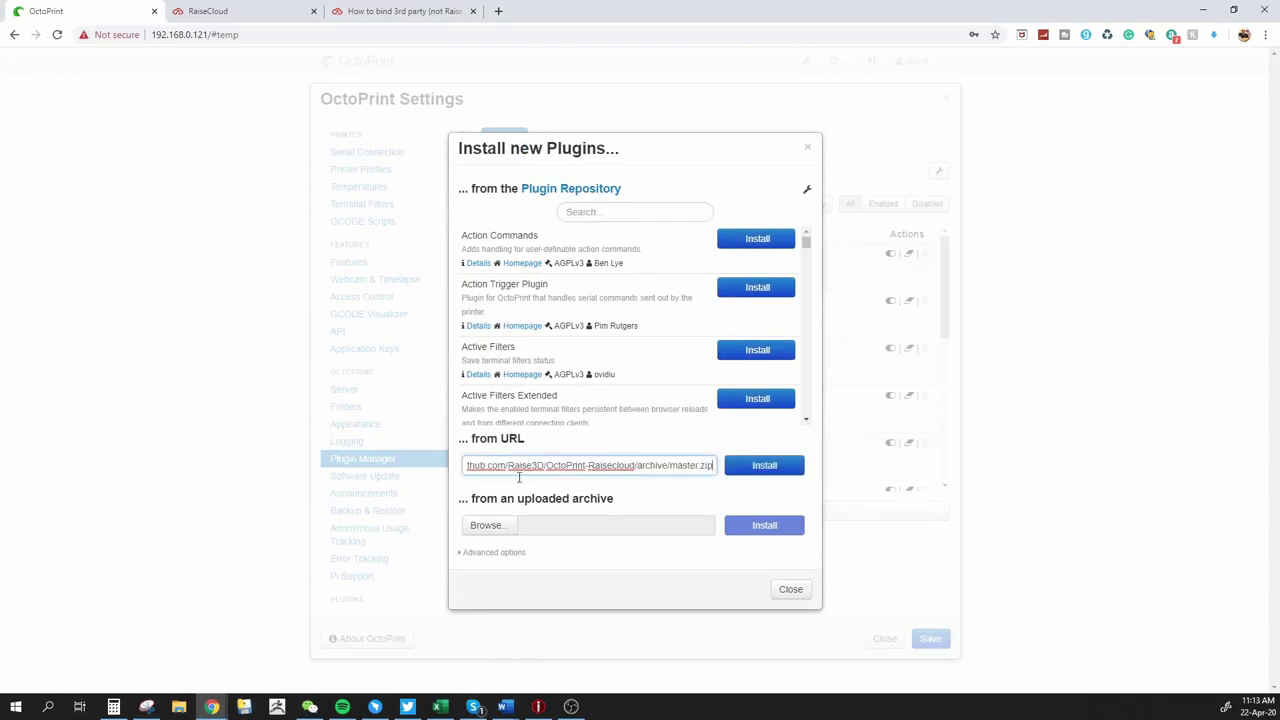
click(772, 470)
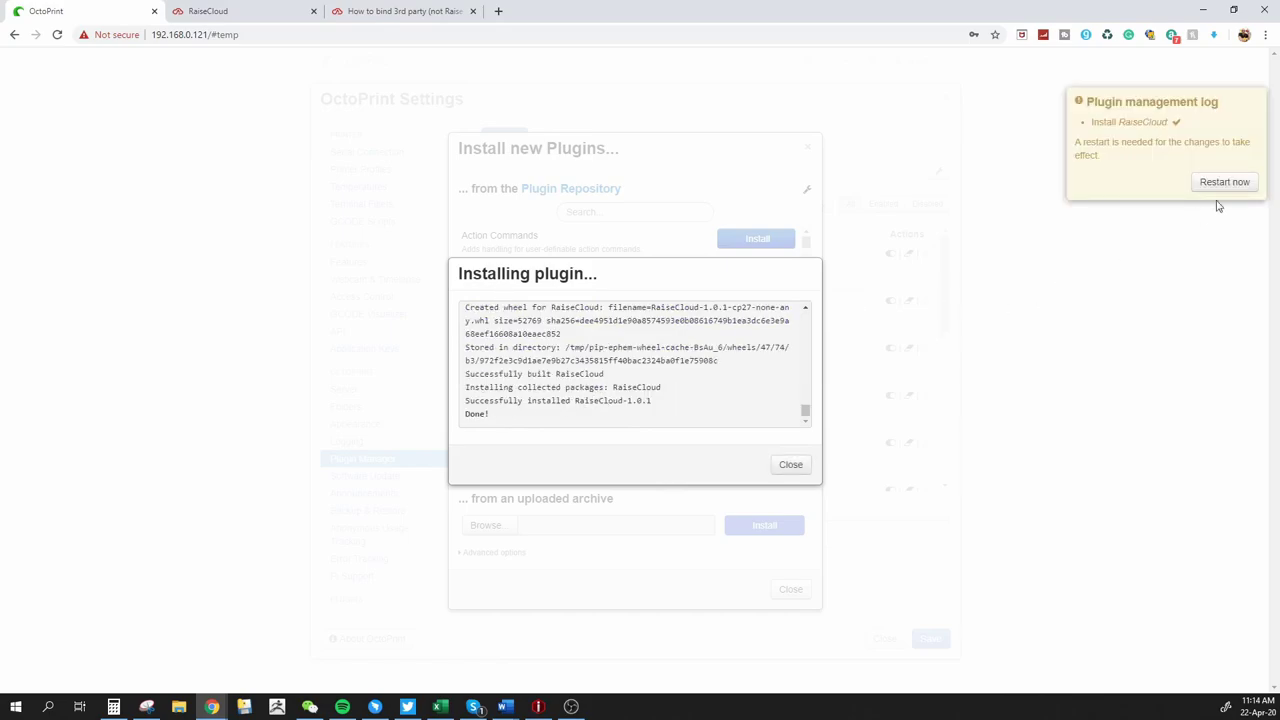
click(1225, 184)
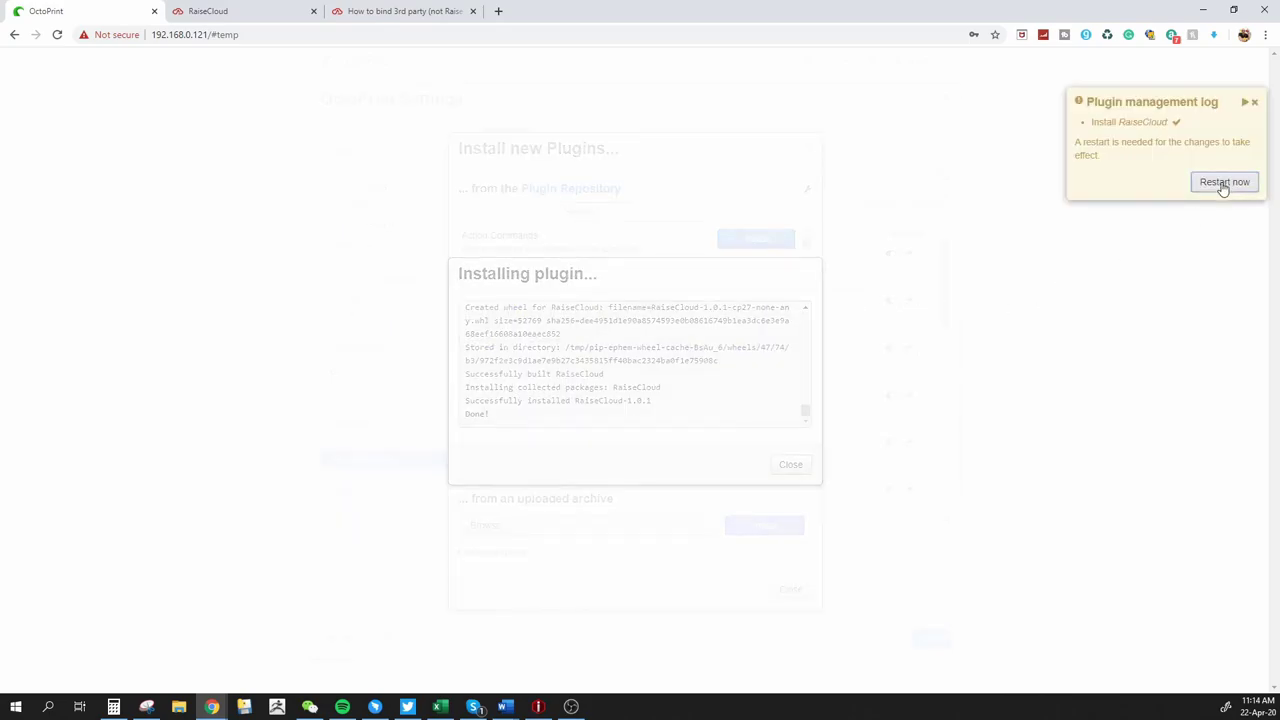
click(786, 441)
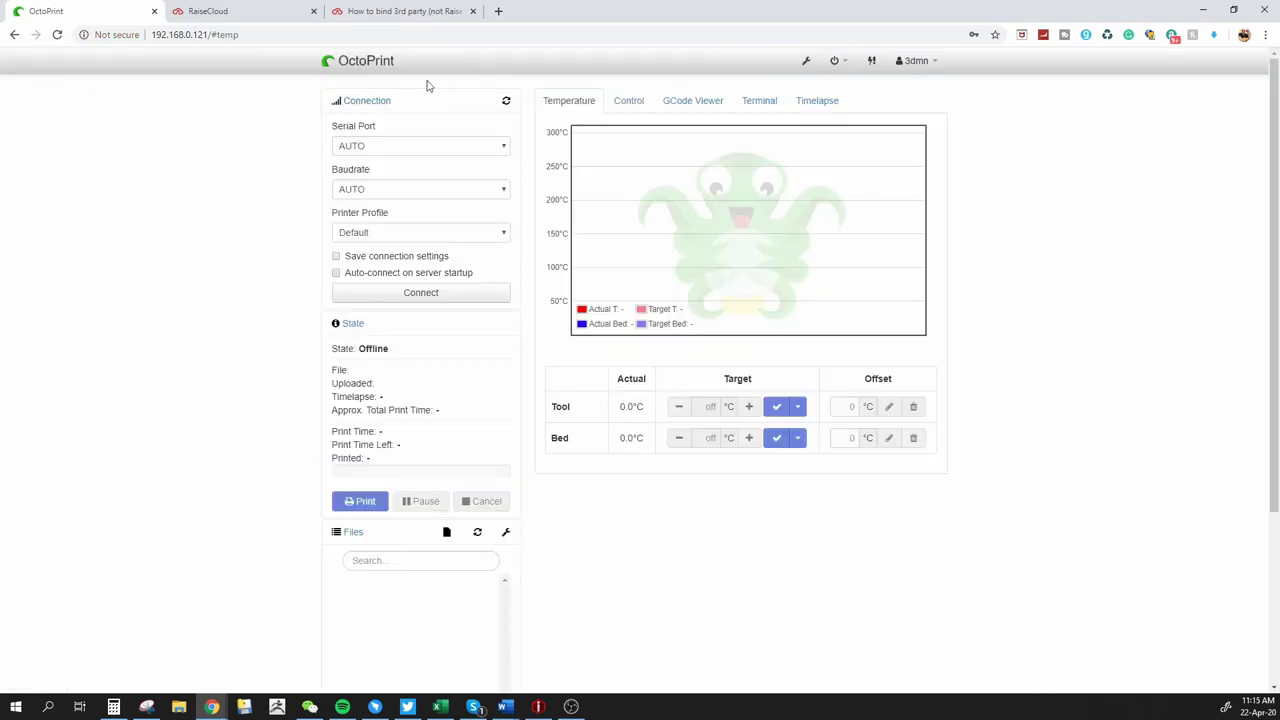
Step: Connect to the printer with connection settings saved and auto-connect enabled
click(336, 256)
click(336, 272)
click(397, 294)
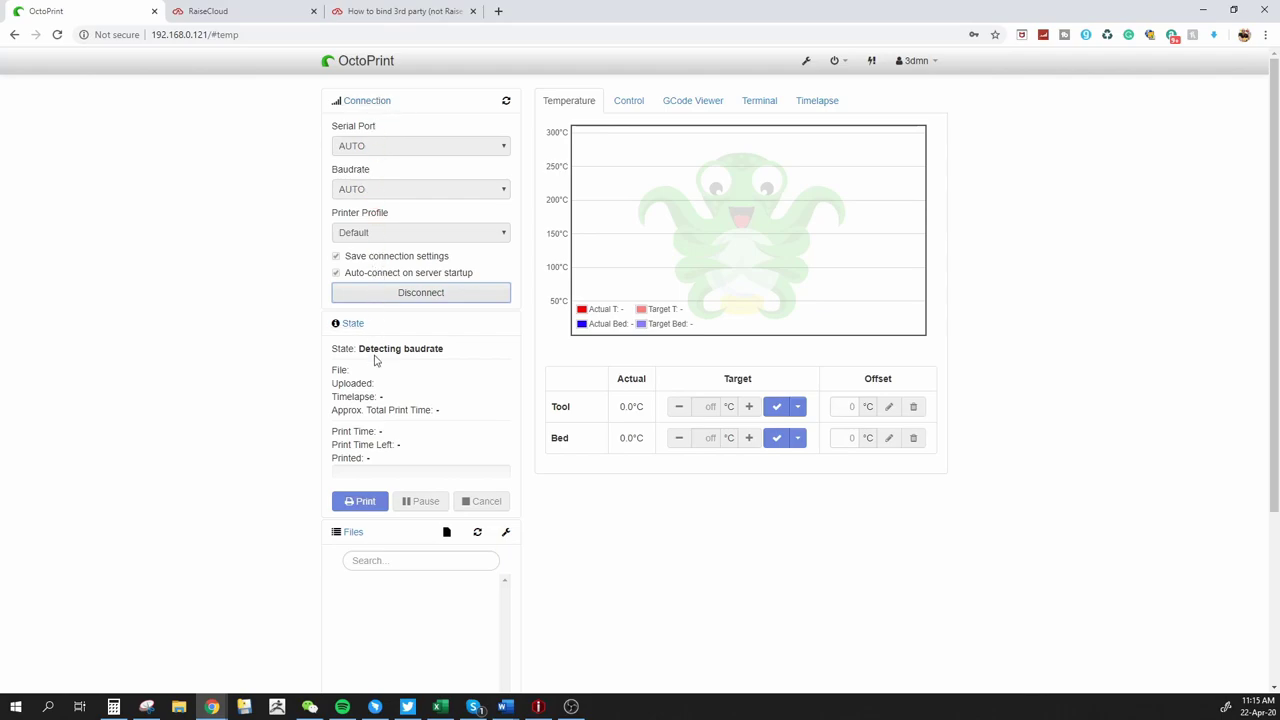
Step: Open OctoPrint's RaiseCloud plugin settings and download the team's binding key from RaiseCloud
click(806, 61)
scroll(395, 455, down, 1)
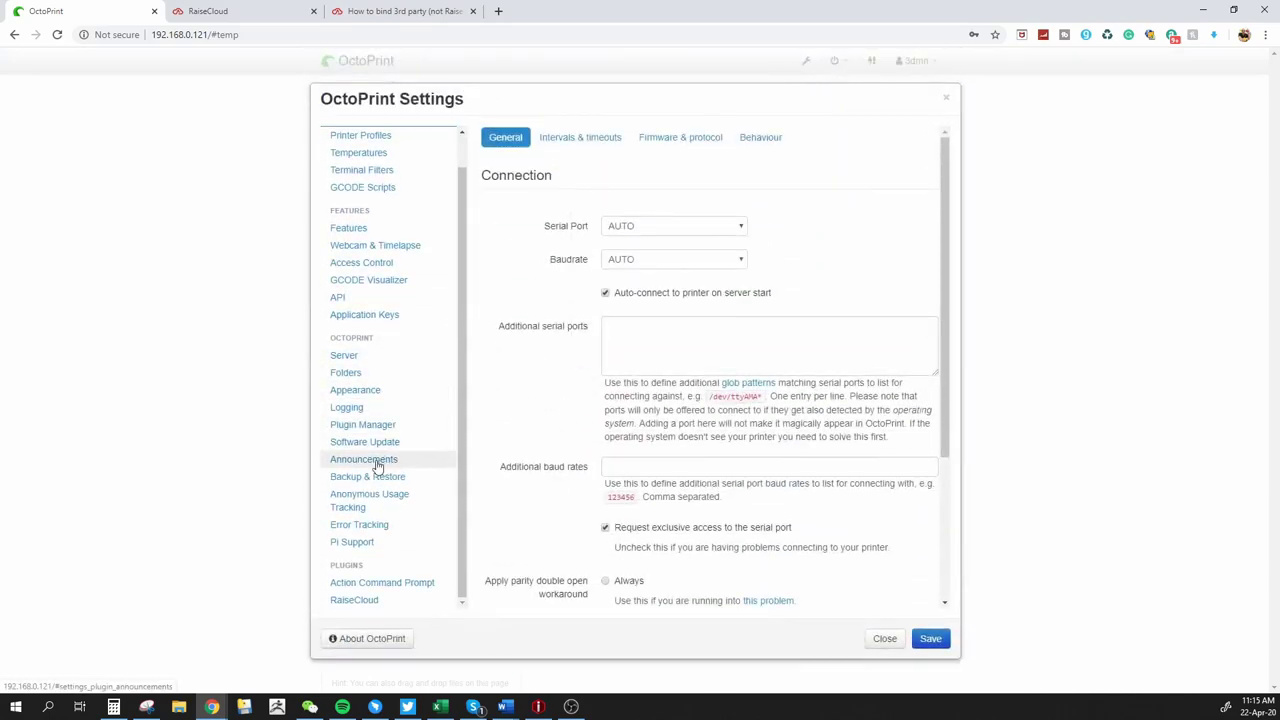
click(362, 600)
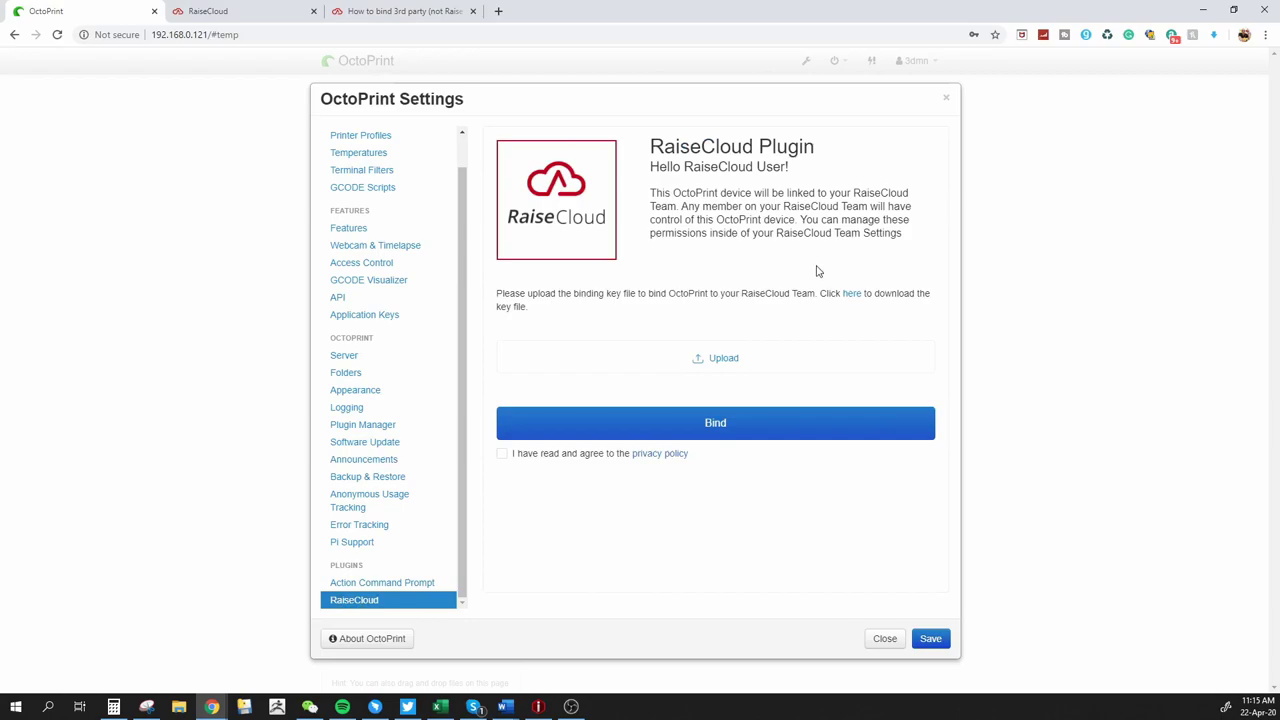
click(253, 8)
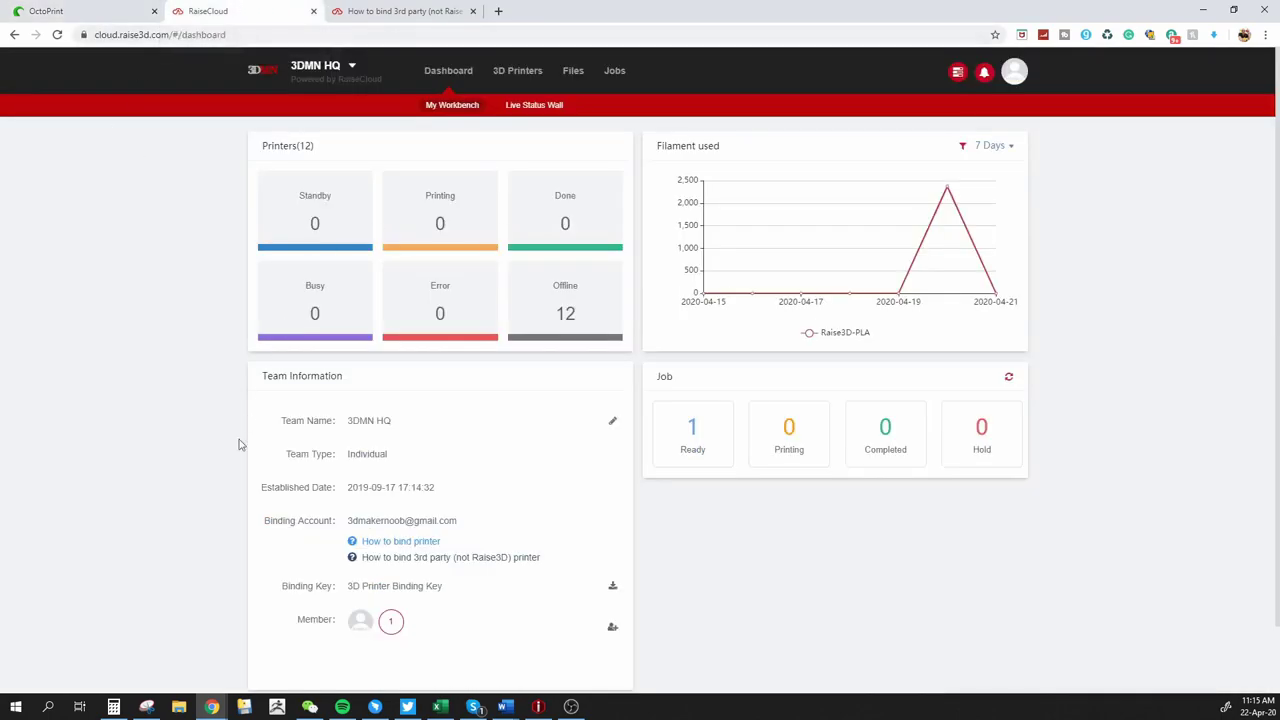
click(612, 588)
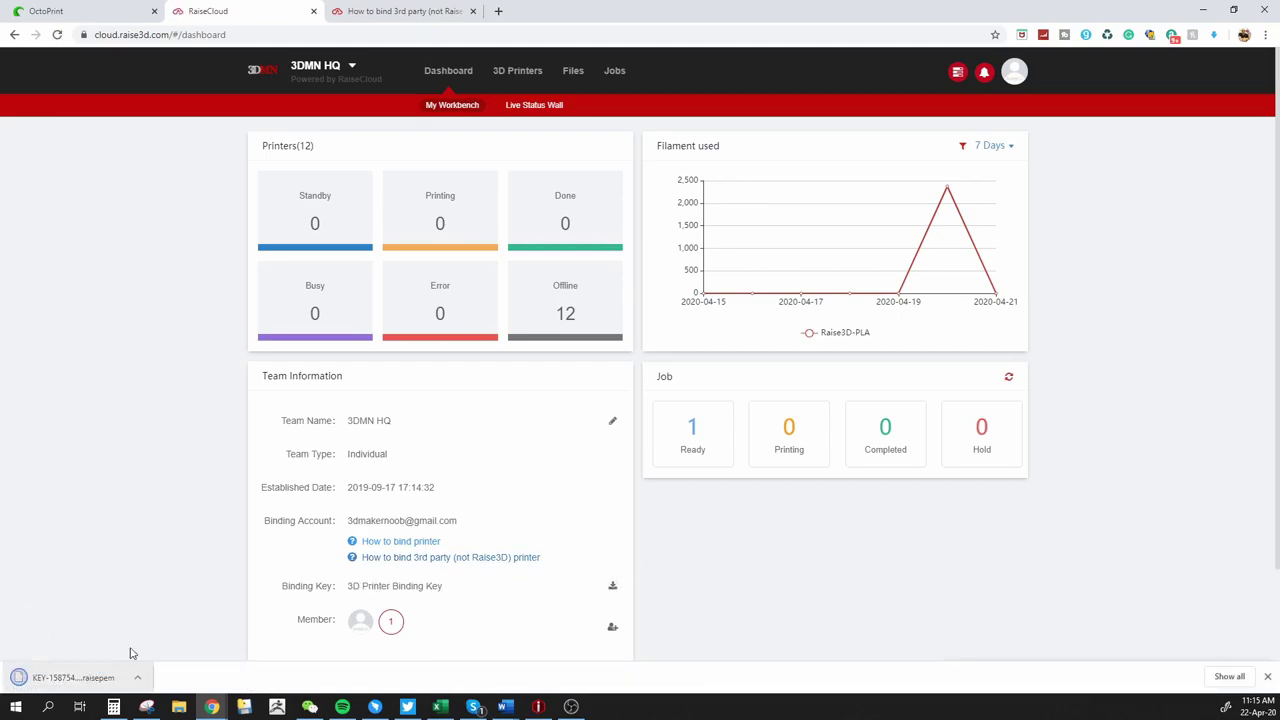
click(101, 7)
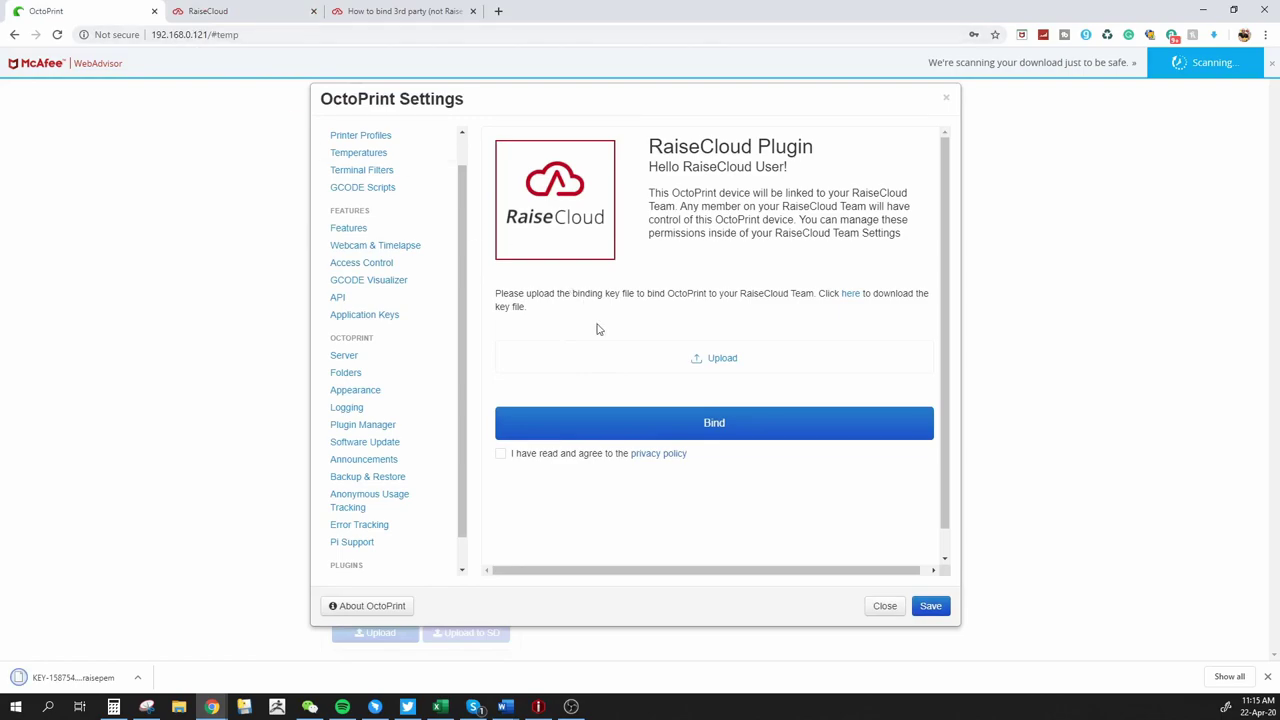
Step: Upload the .raisepem binding key from Downloads, accept the privacy policy, and bind to RaiseCloud
click(721, 360)
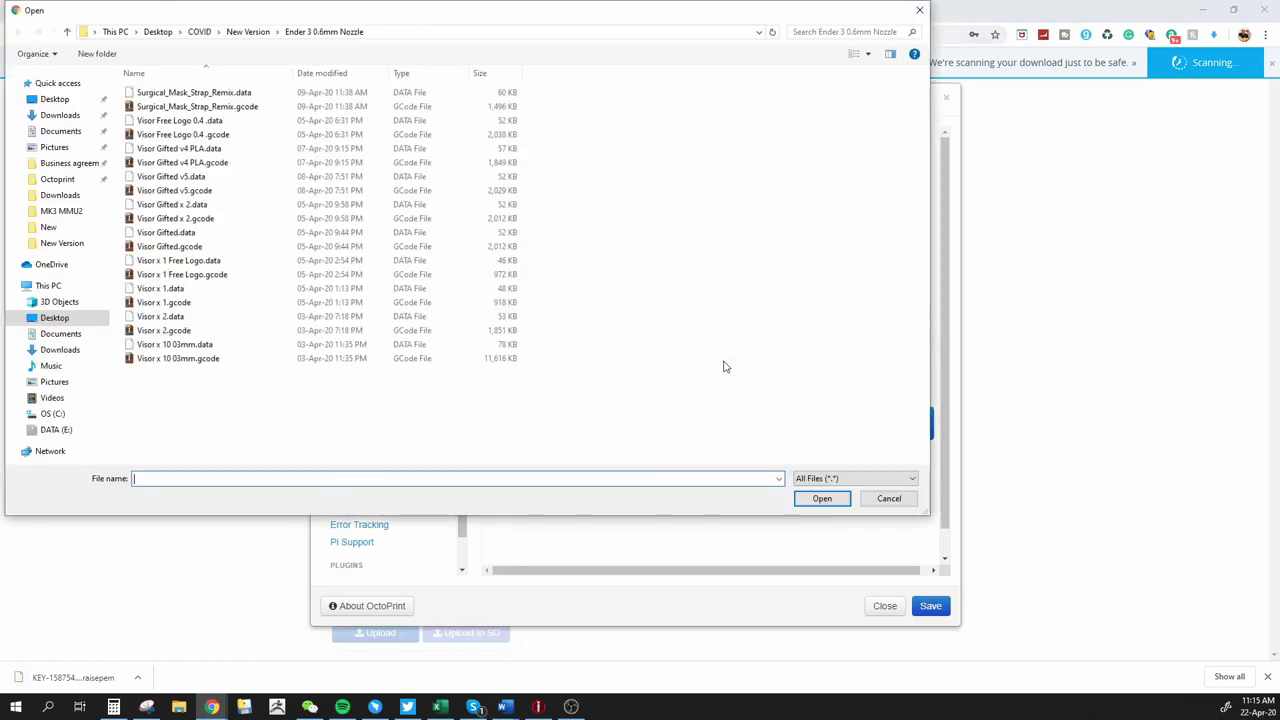
click(56, 429)
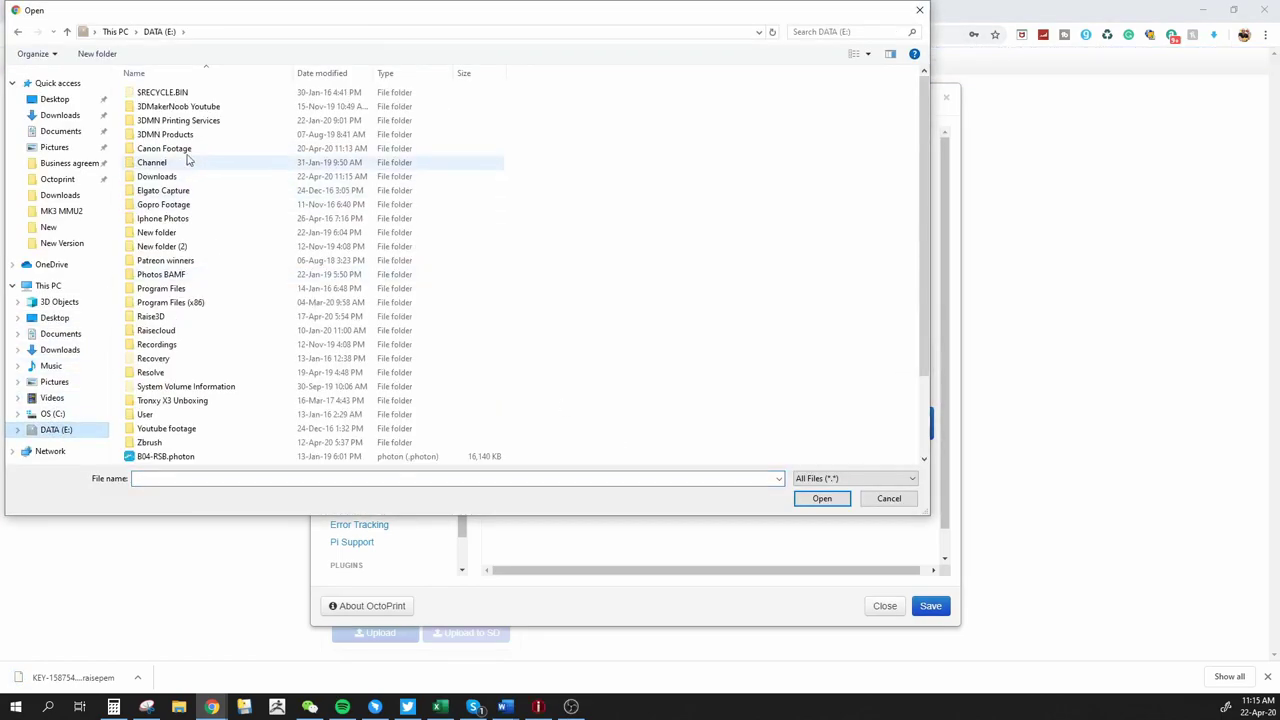
double_click(171, 176)
click(190, 92)
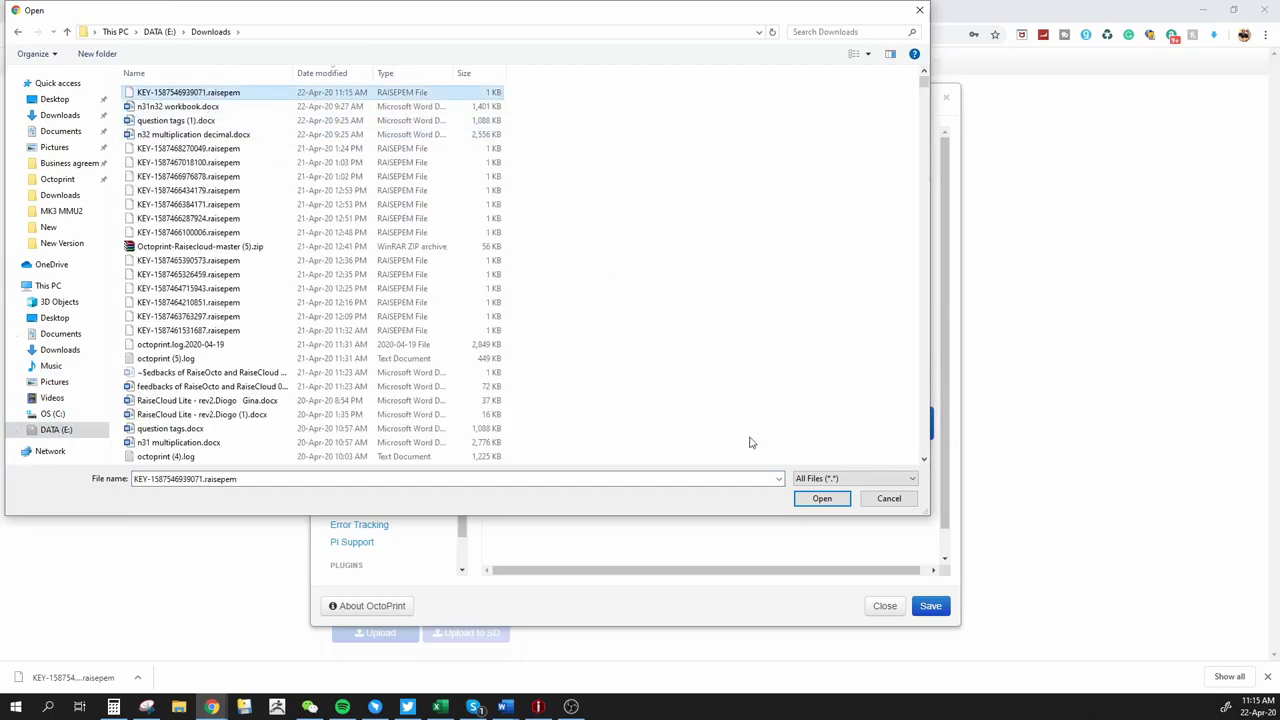
click(821, 500)
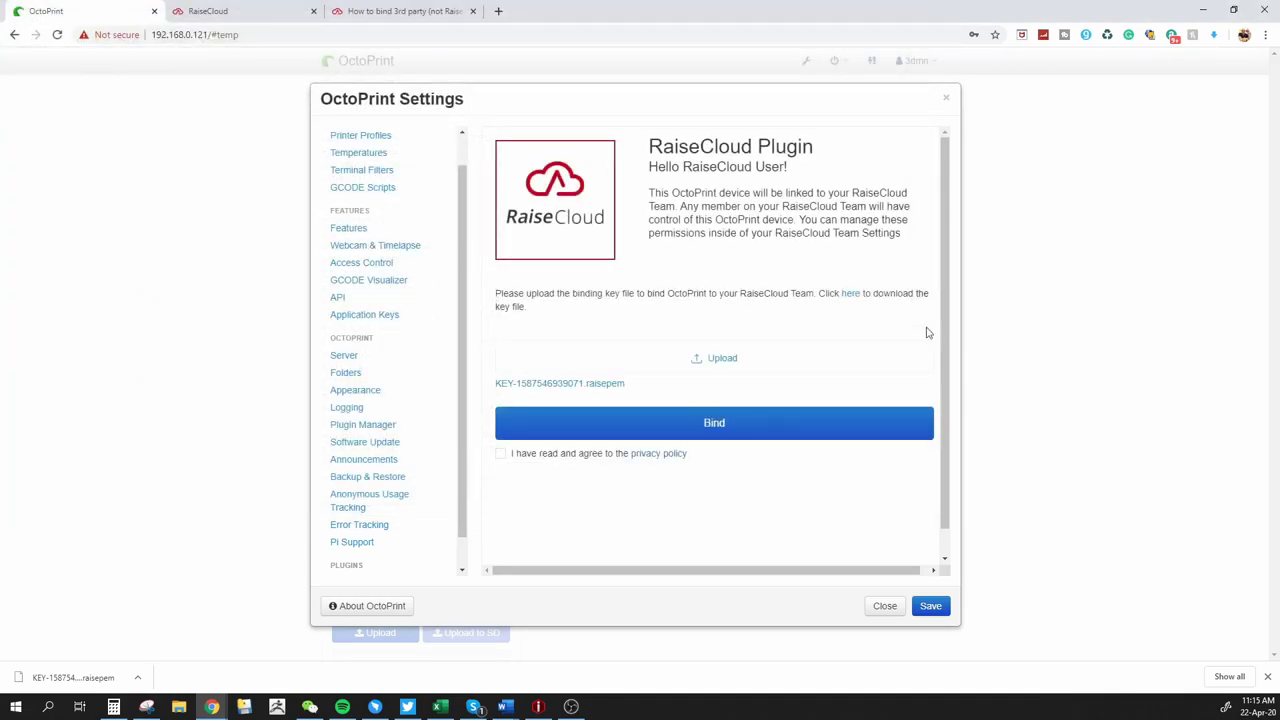
click(500, 455)
click(722, 426)
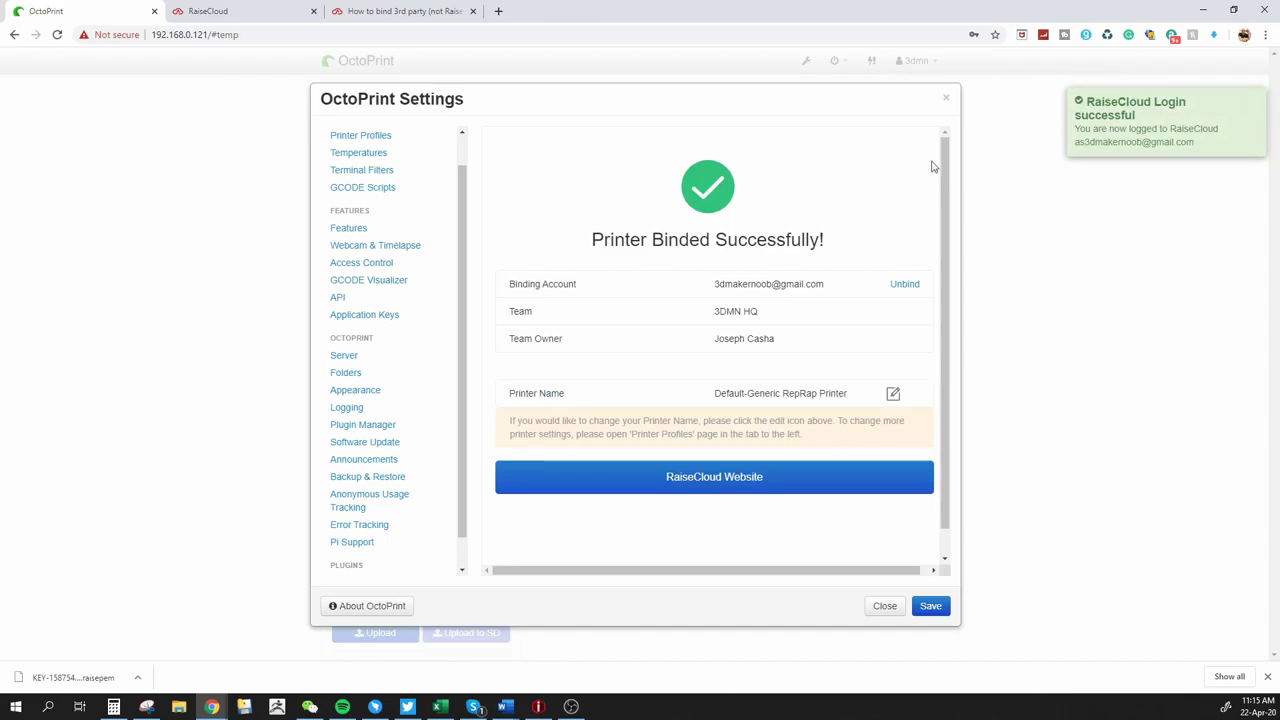
Step: Rename the printer to 'Sidewinder X1 (2)' and save the settings
click(893, 395)
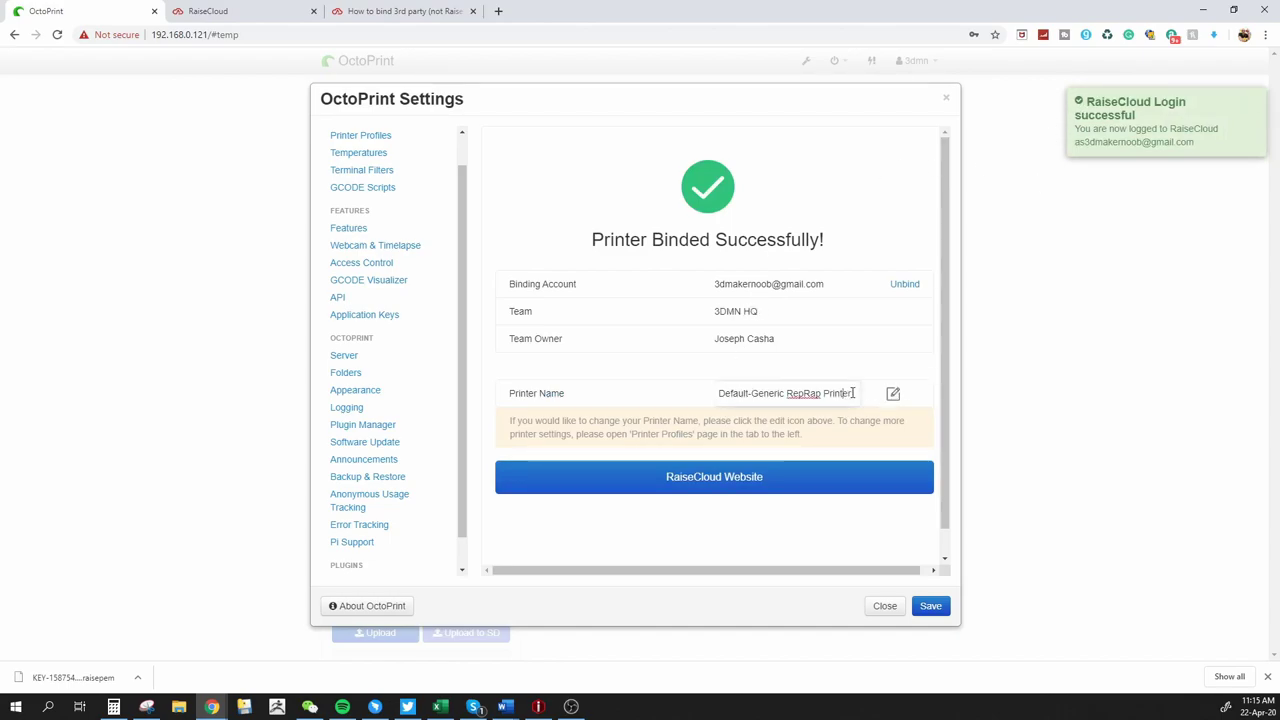
drag(855, 394, 640, 397)
text(Sidewinder X1 (2)
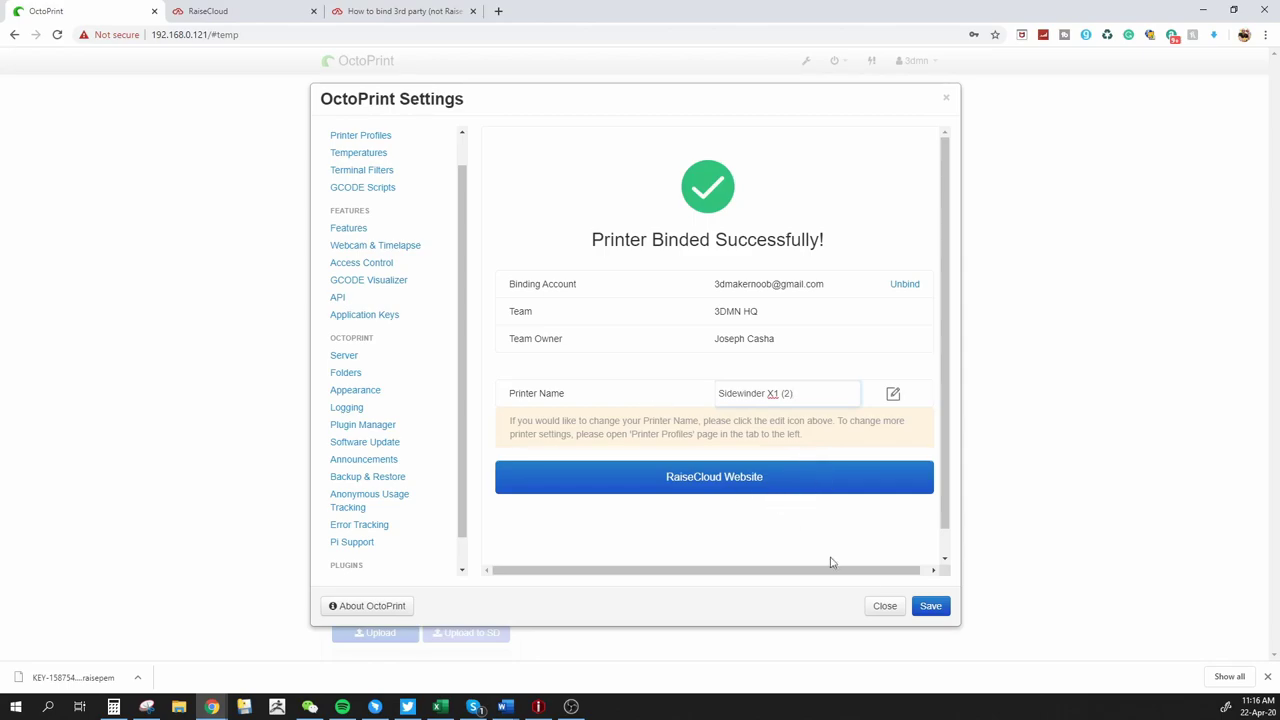
click(928, 607)
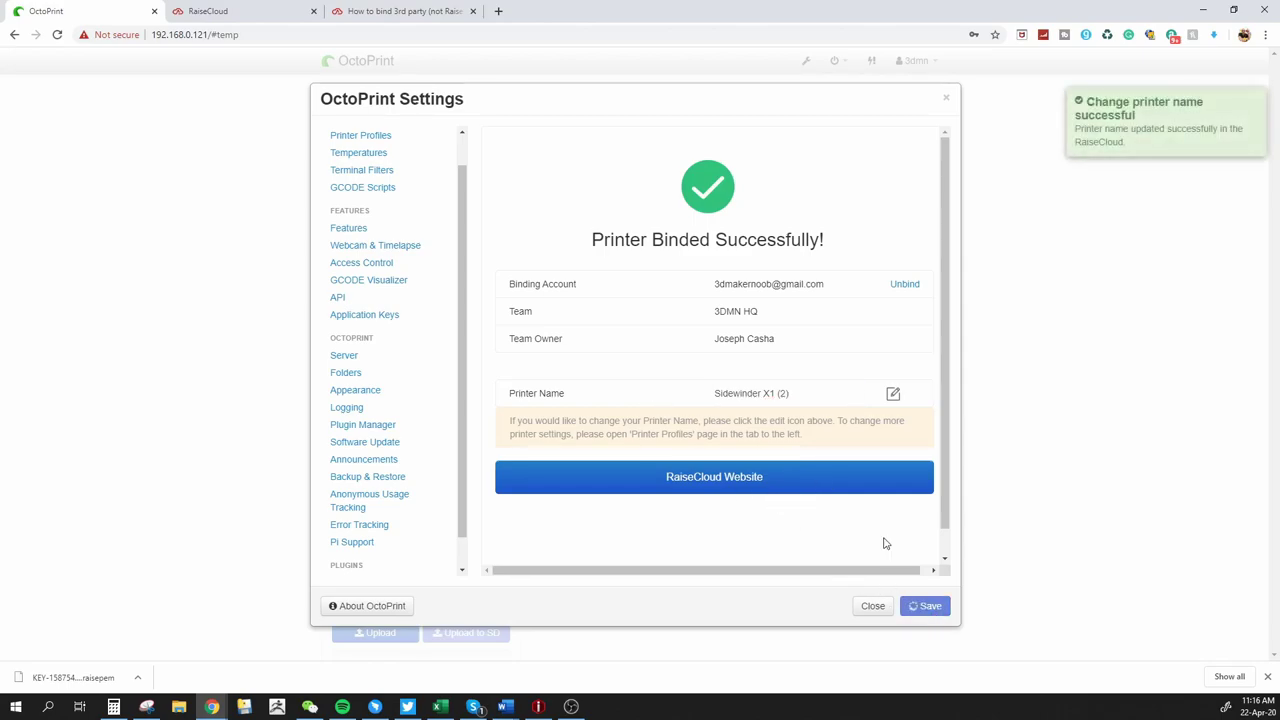
Step: Close OctoPrint, check Sidewinder X1 (2) among the standby printers, and return to the dashboard
click(154, 11)
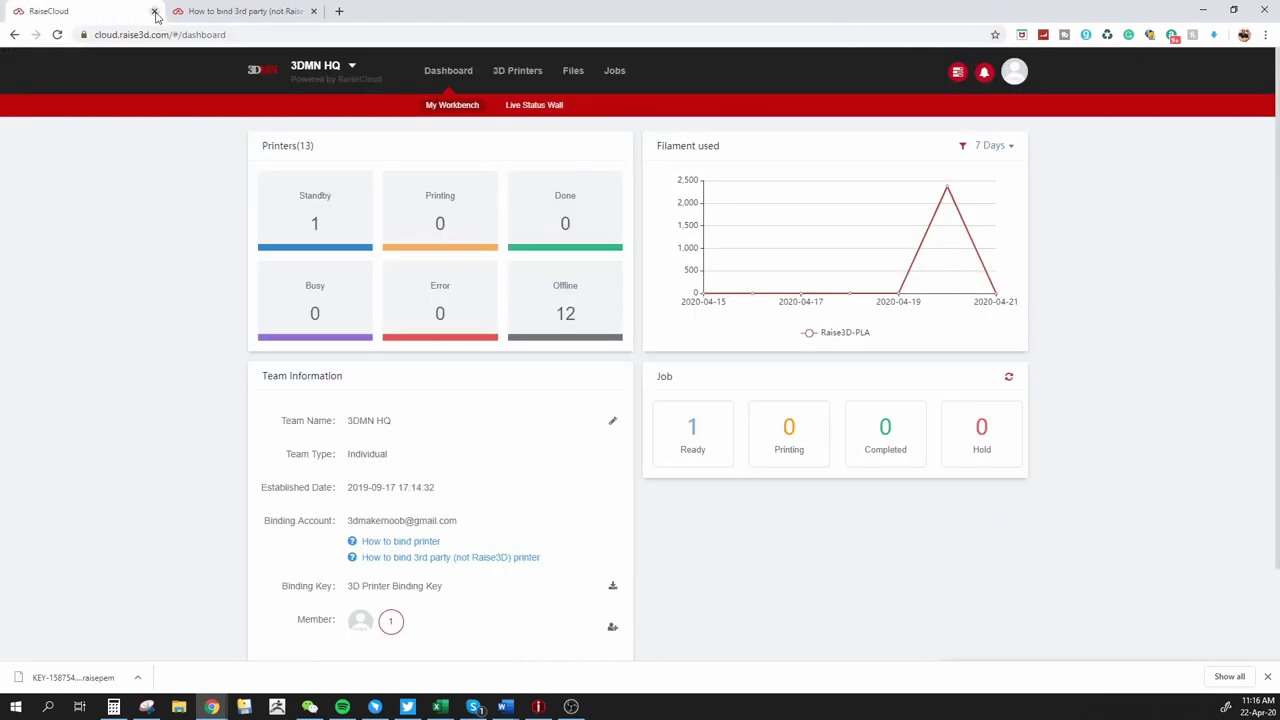
click(307, 208)
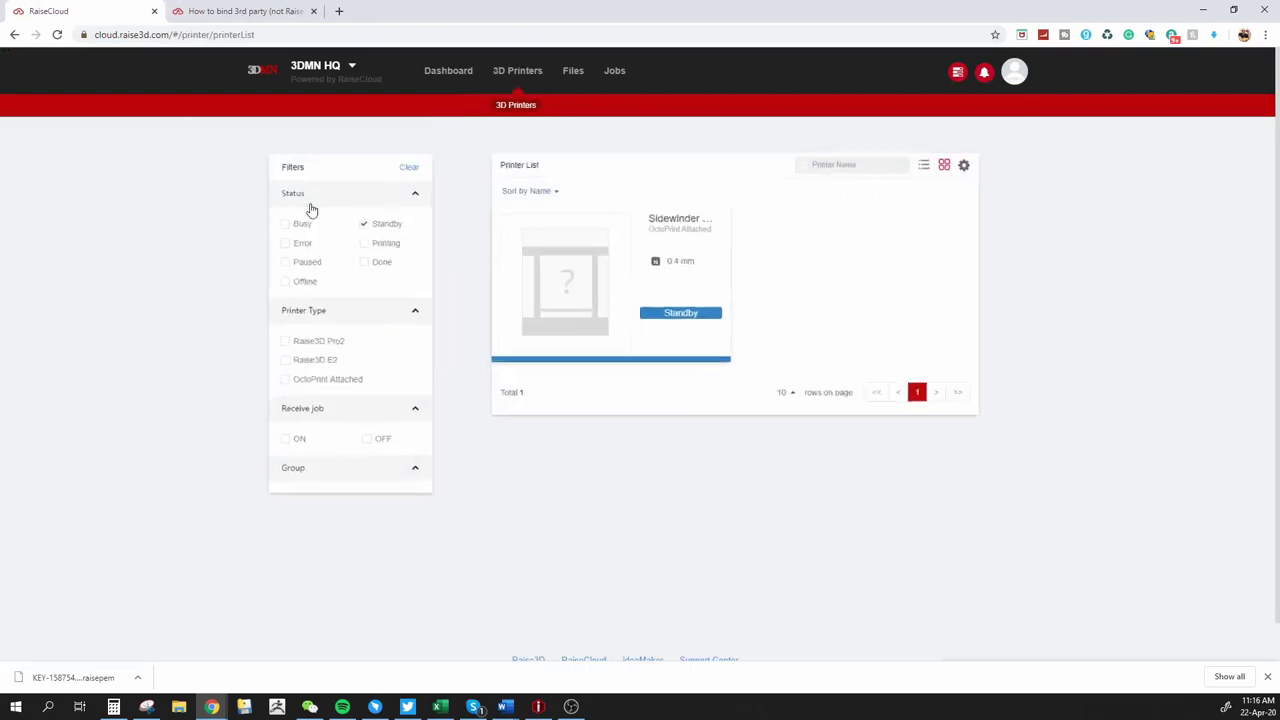
click(671, 245)
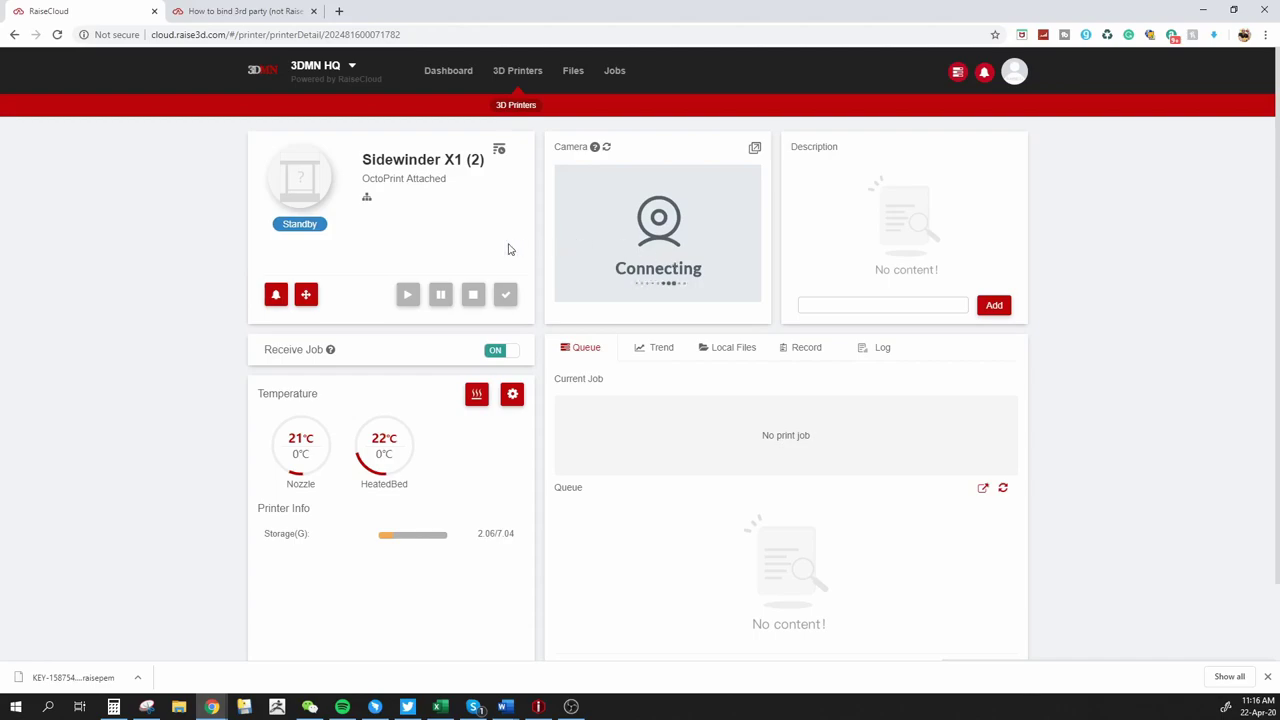
click(457, 80)
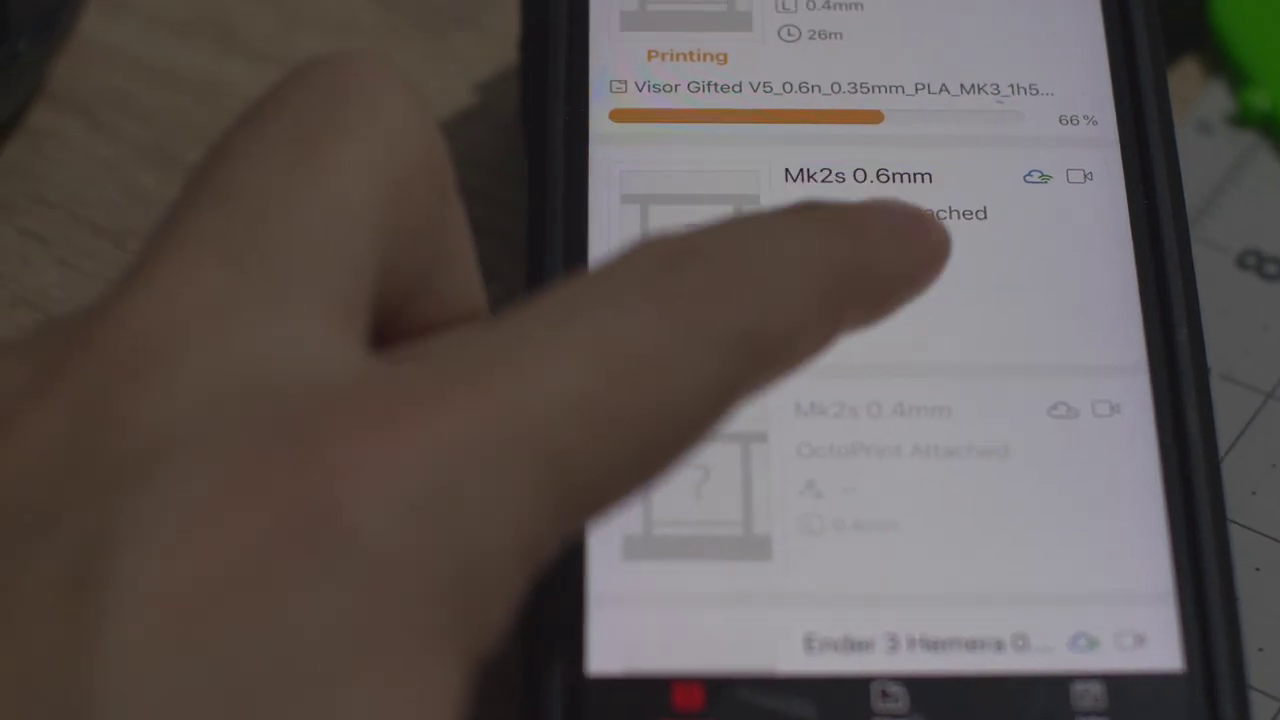
Step: Open the Mk2s 0.6mm printer in the mobile app and view its camera feed
click(725, 300)
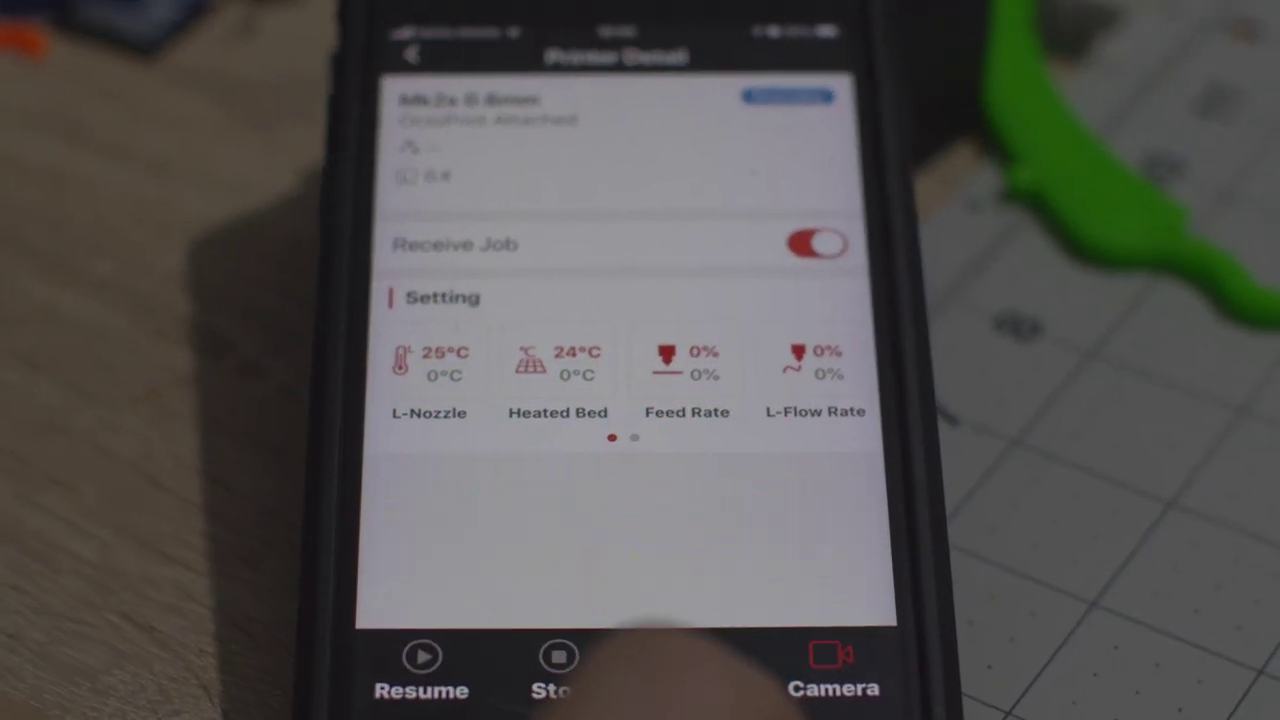
click(845, 645)
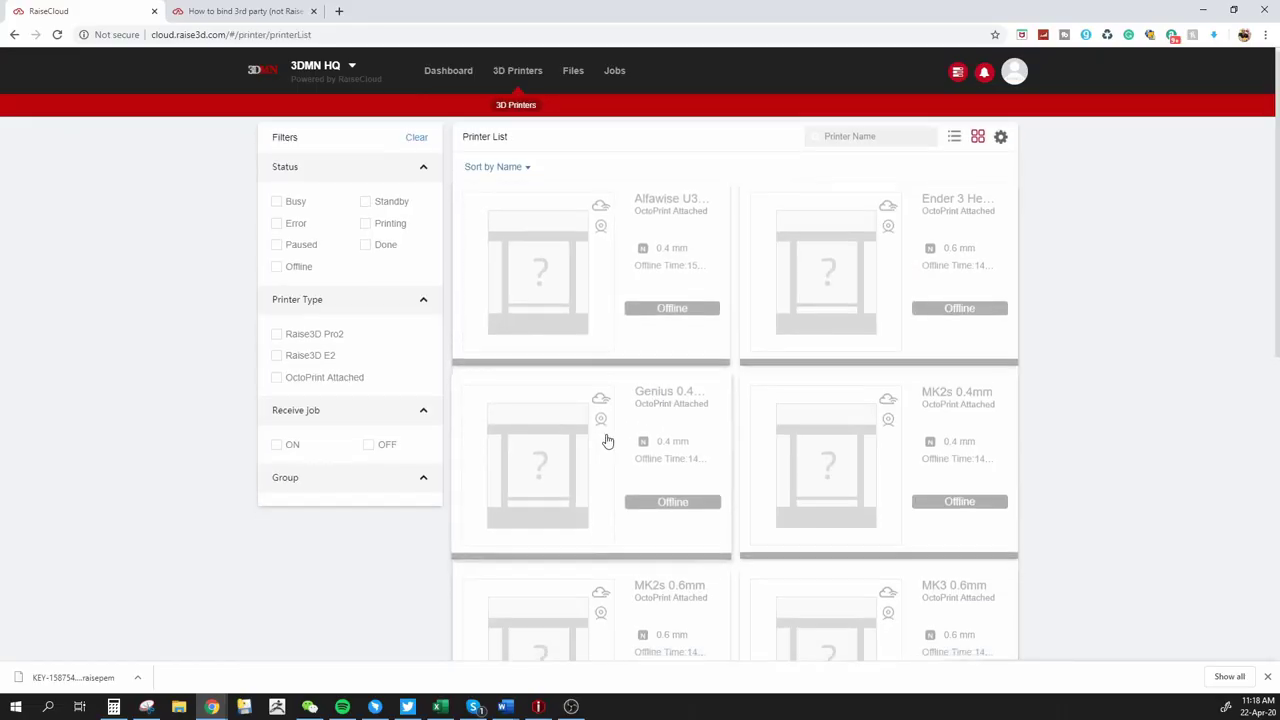
Step: Scroll through all thirteen bound printers in the 3D Printers list, then start a new browser tab
scroll(607, 441, down, 5)
scroll(570, 420, up, 5)
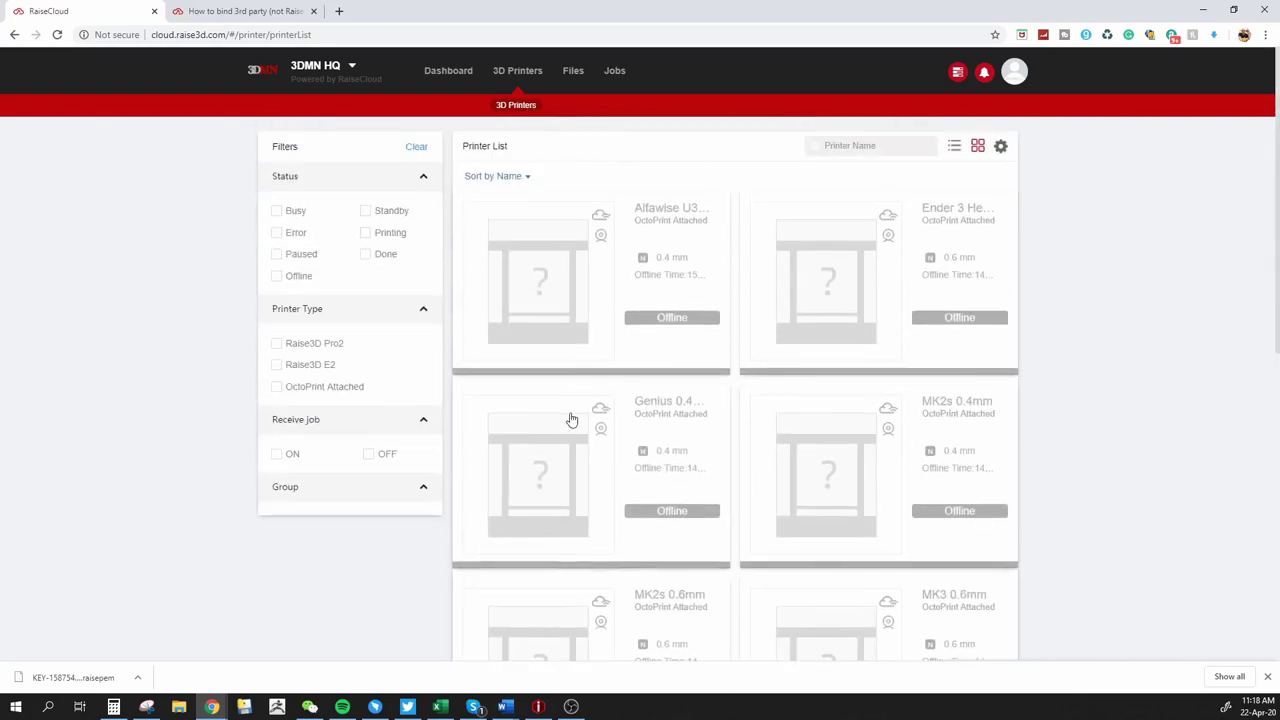
scroll(735, 425, down, 5)
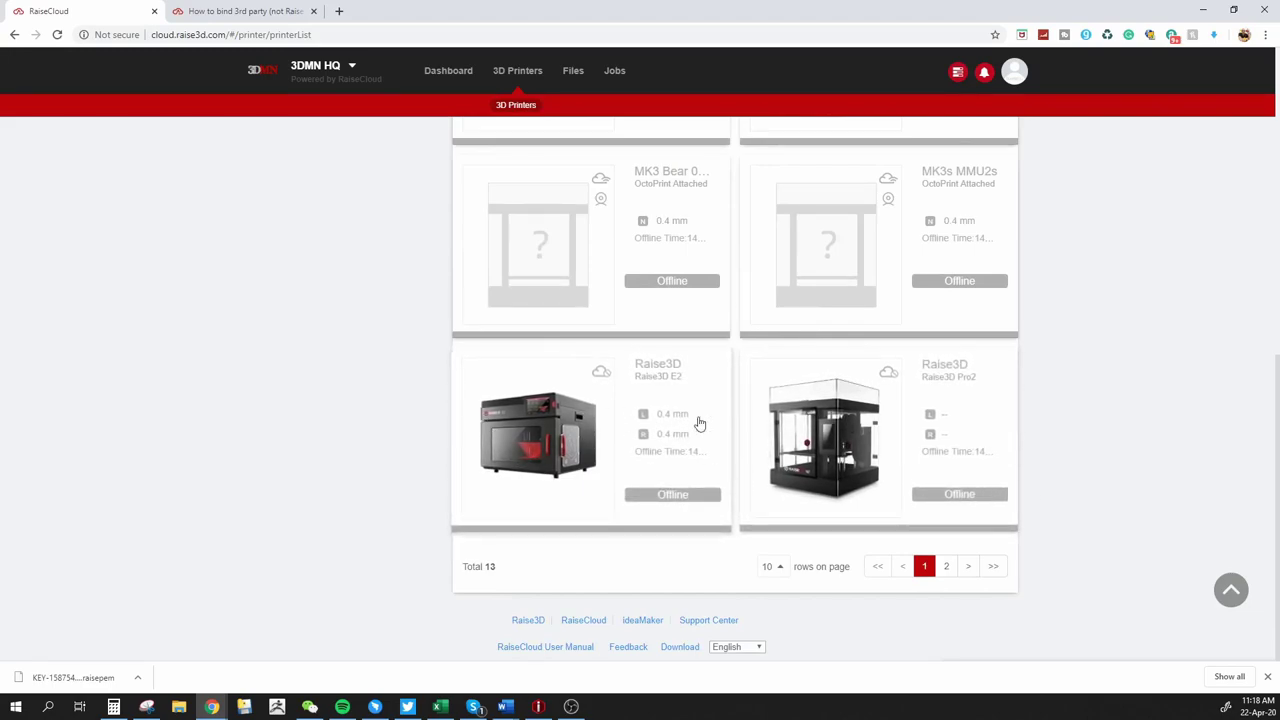
scroll(953, 468, up, 3)
scroll(953, 460, up, 3)
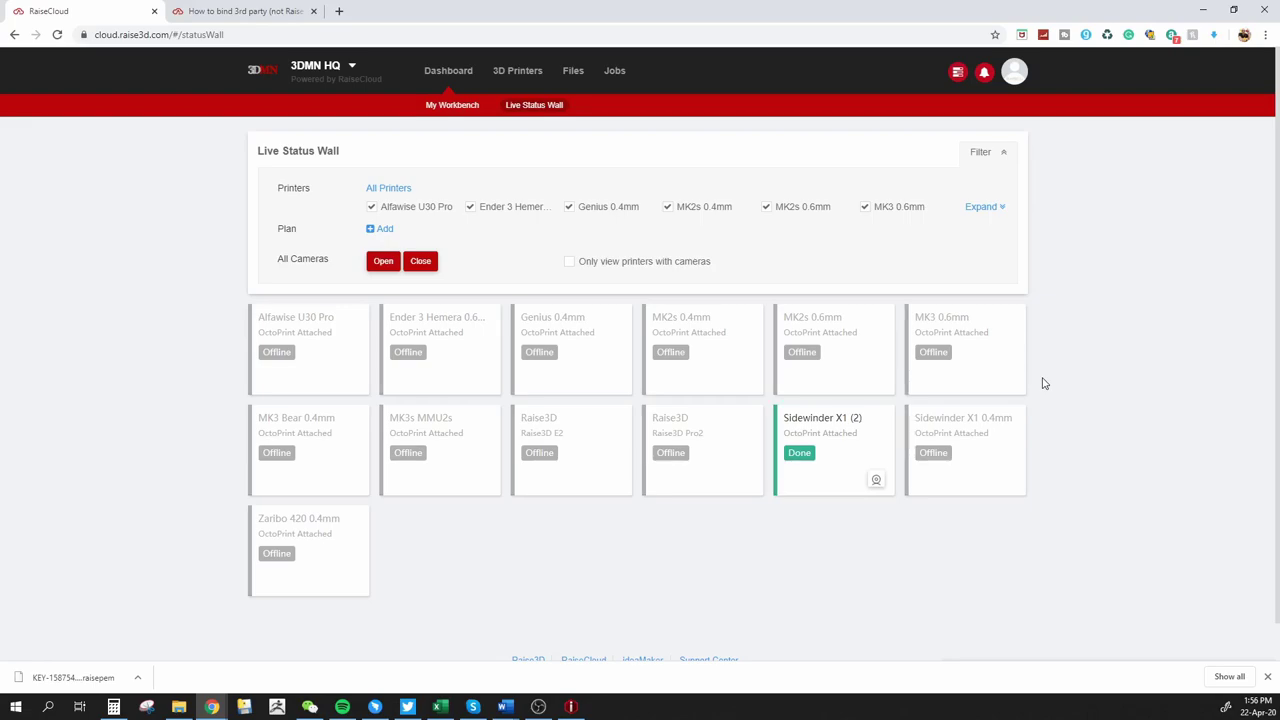
click(338, 11)
Step: Load OctoPrint at 192.168.0.121 in the new tab, then return to the RaiseCloud status wall
text(192.168.0.121)
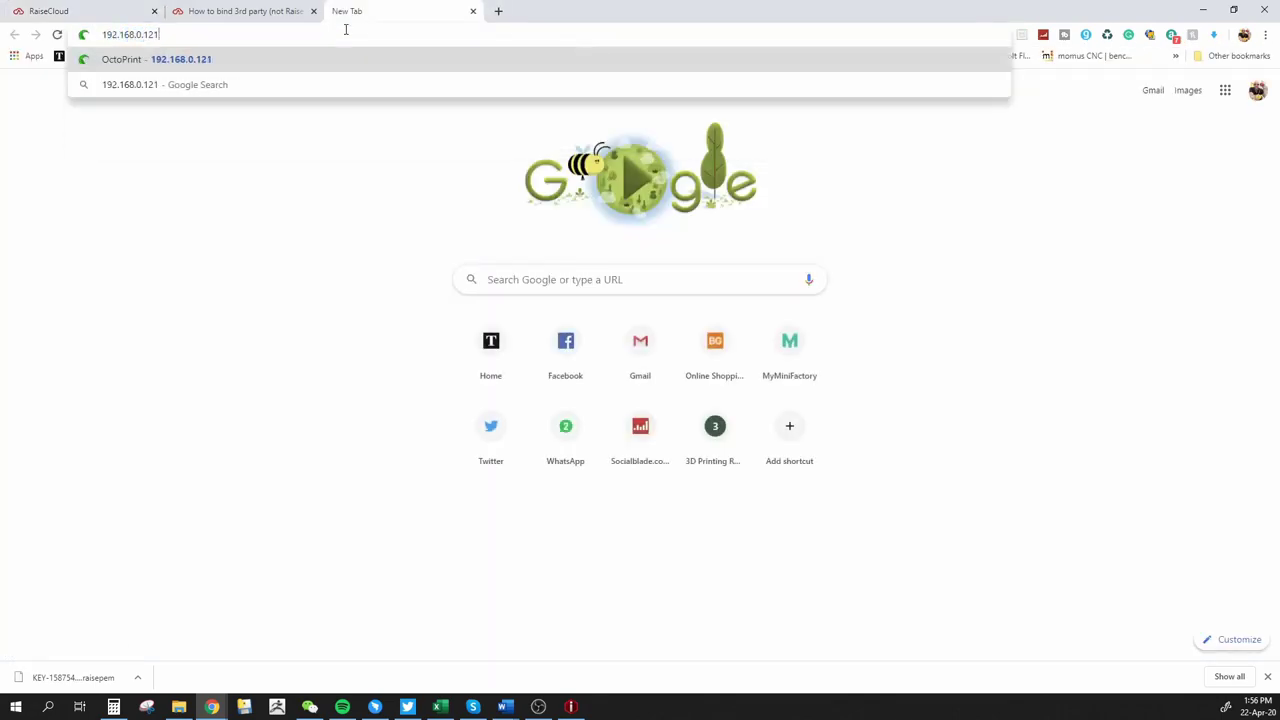
key(Return)
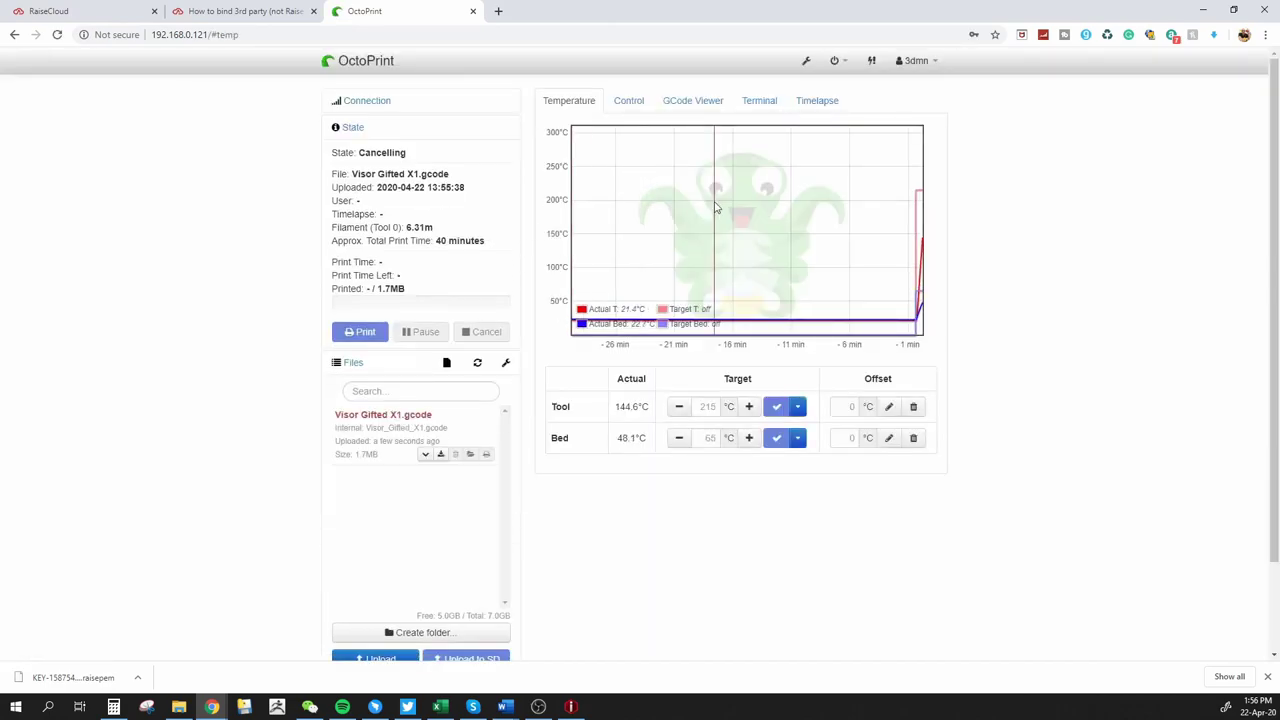
click(220, 10)
click(50, 11)
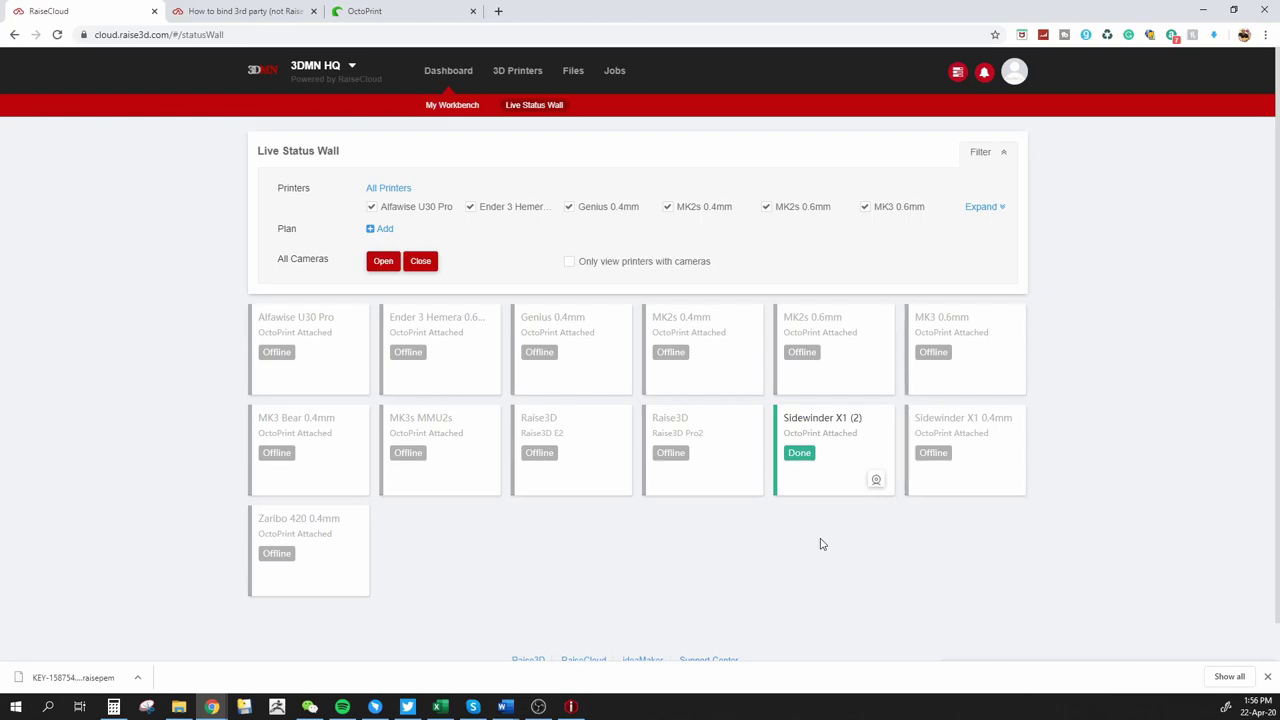
Step: Review the dashboard counts, then filter page 2 of the printer list to Standby printers
click(474, 107)
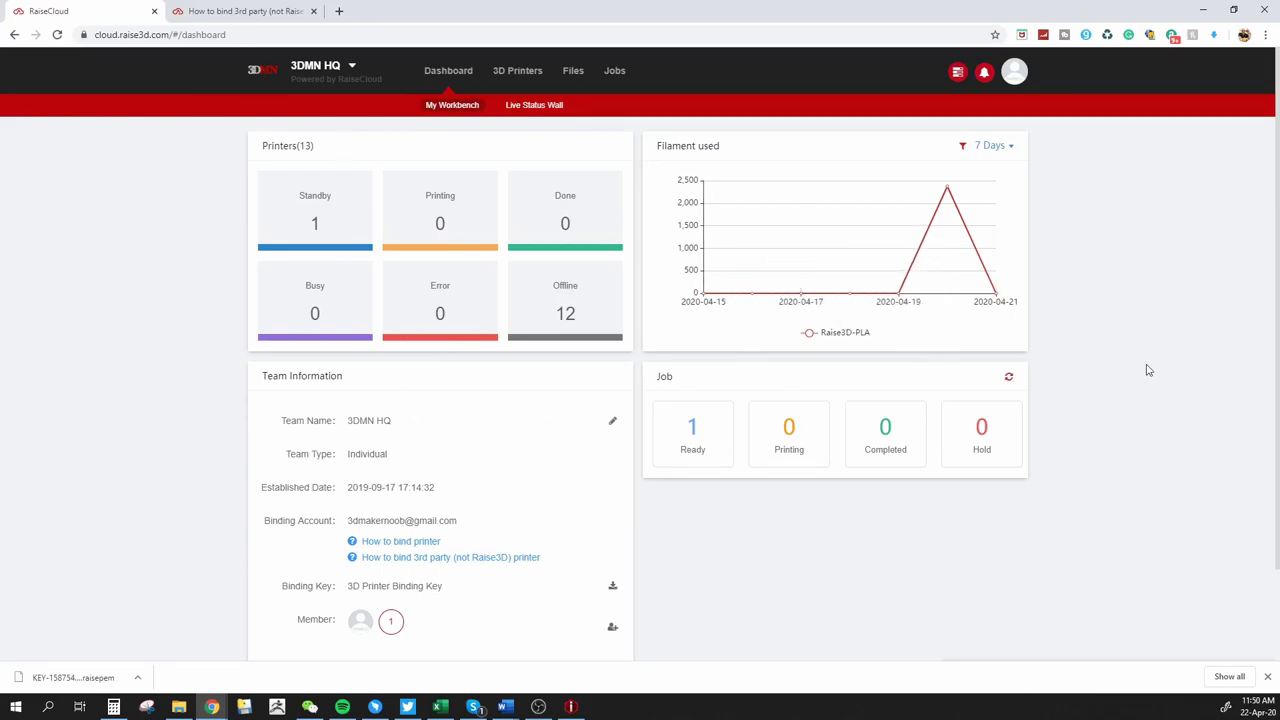
scroll(814, 400, down, 1)
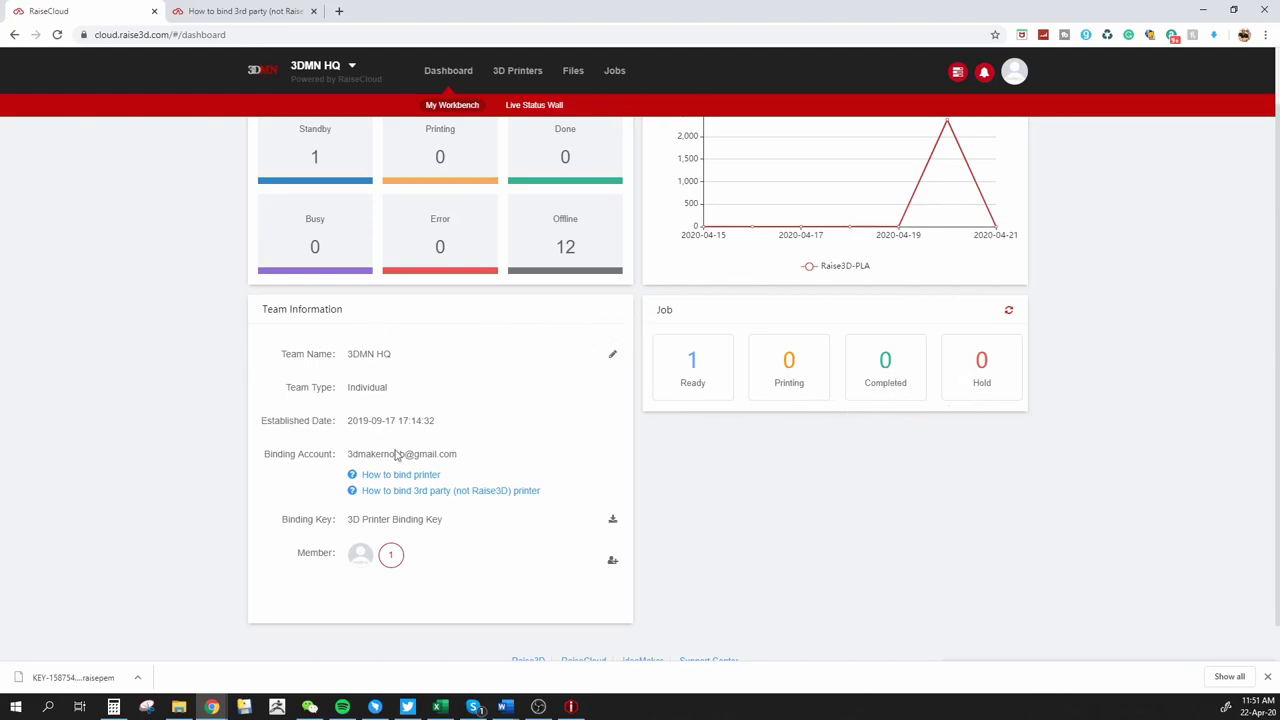
scroll(405, 462, up, 1)
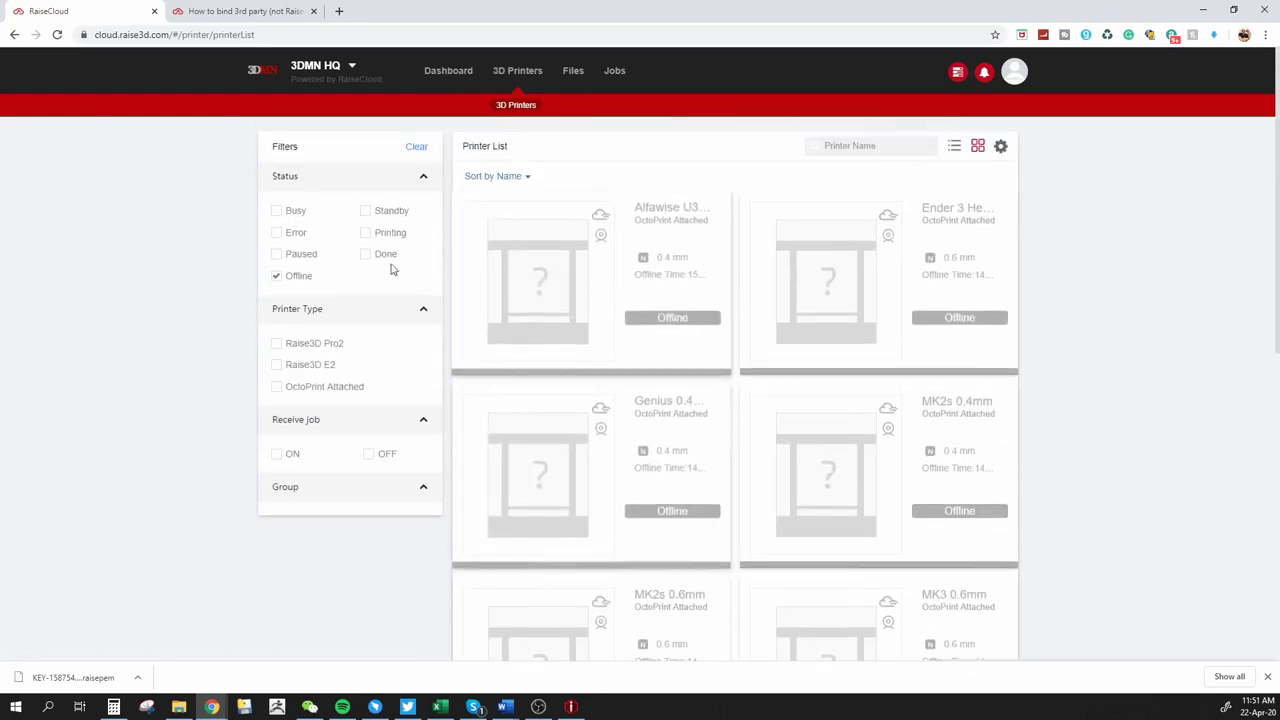
scroll(721, 339, down, 2)
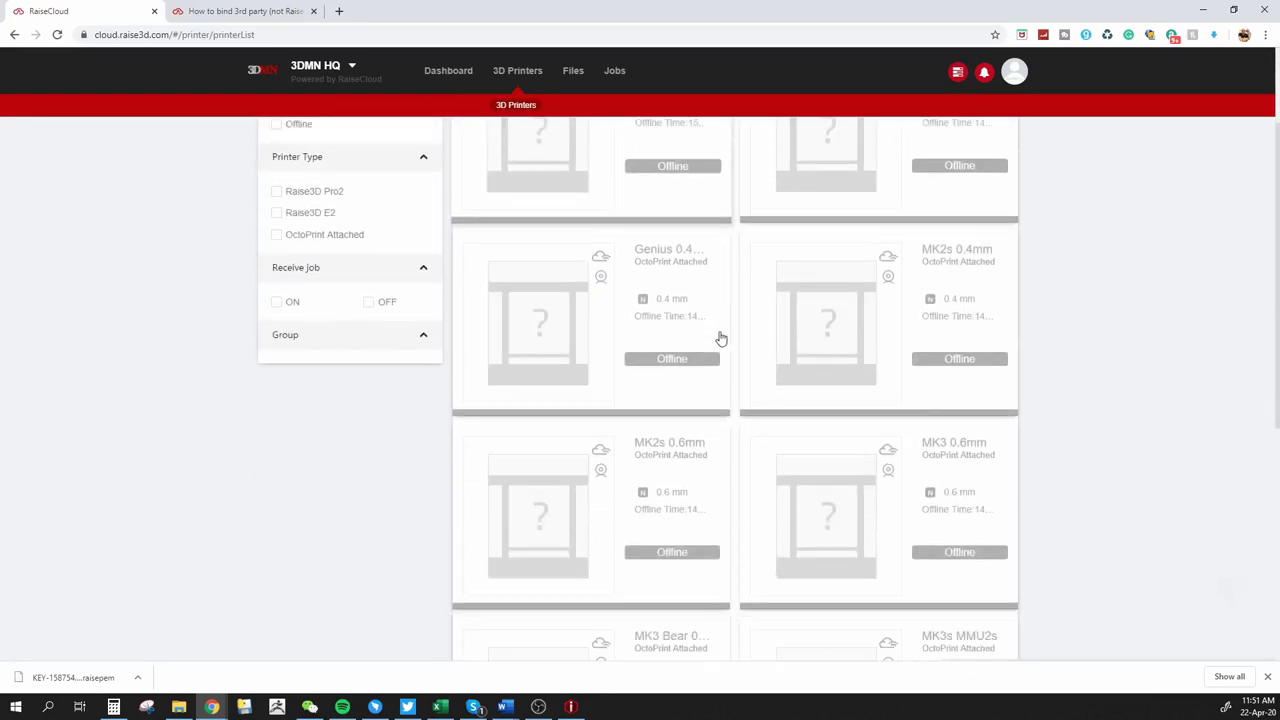
scroll(720, 339, down, 5)
scroll(714, 337, up, 6)
scroll(714, 337, down, 6)
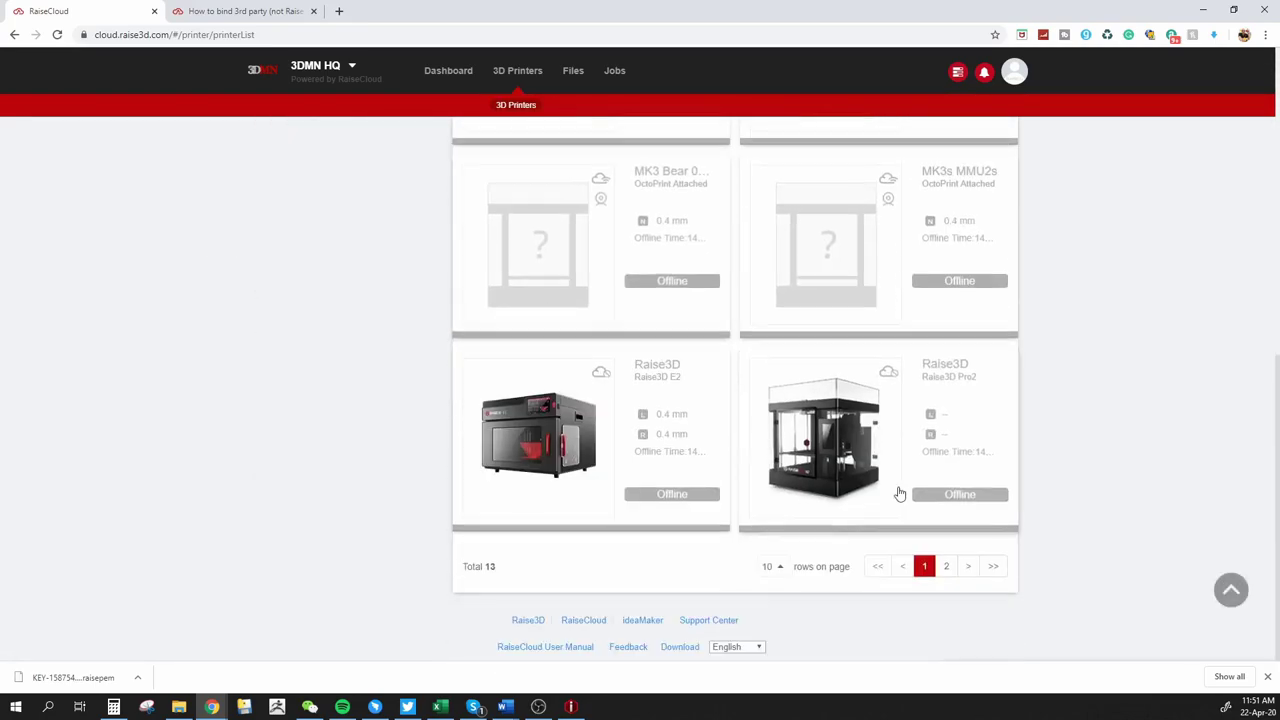
click(946, 566)
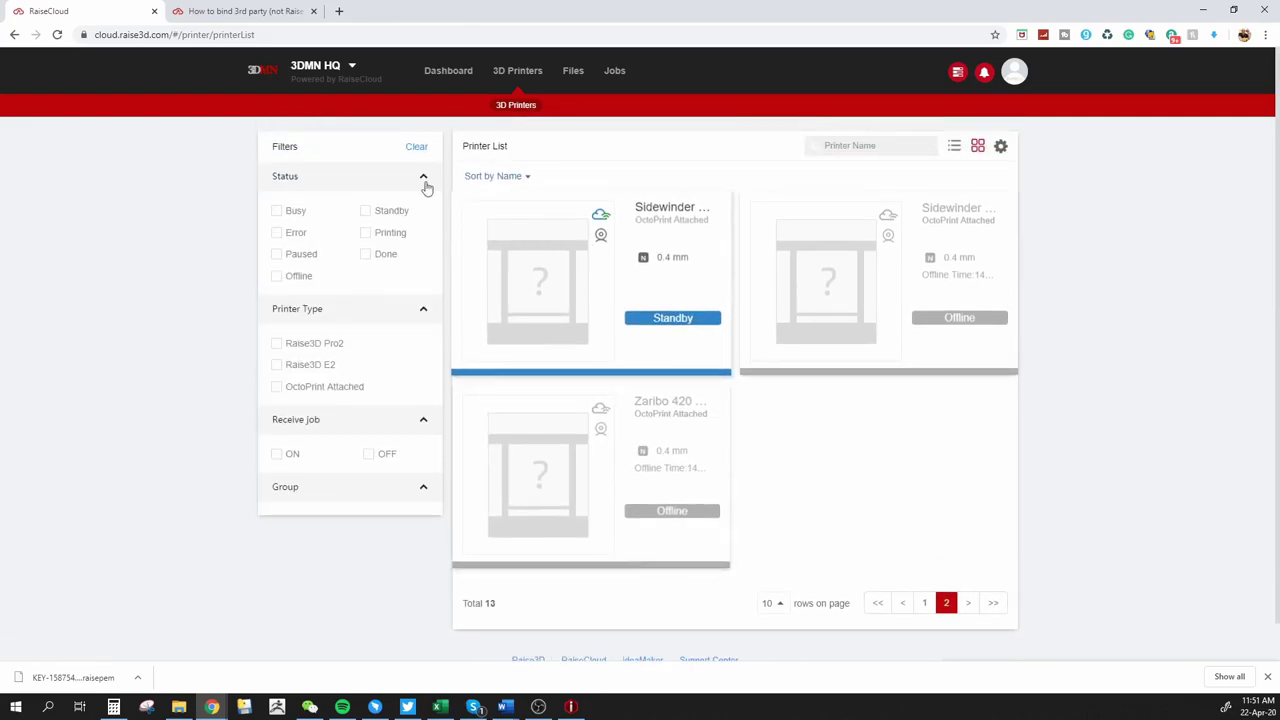
click(365, 210)
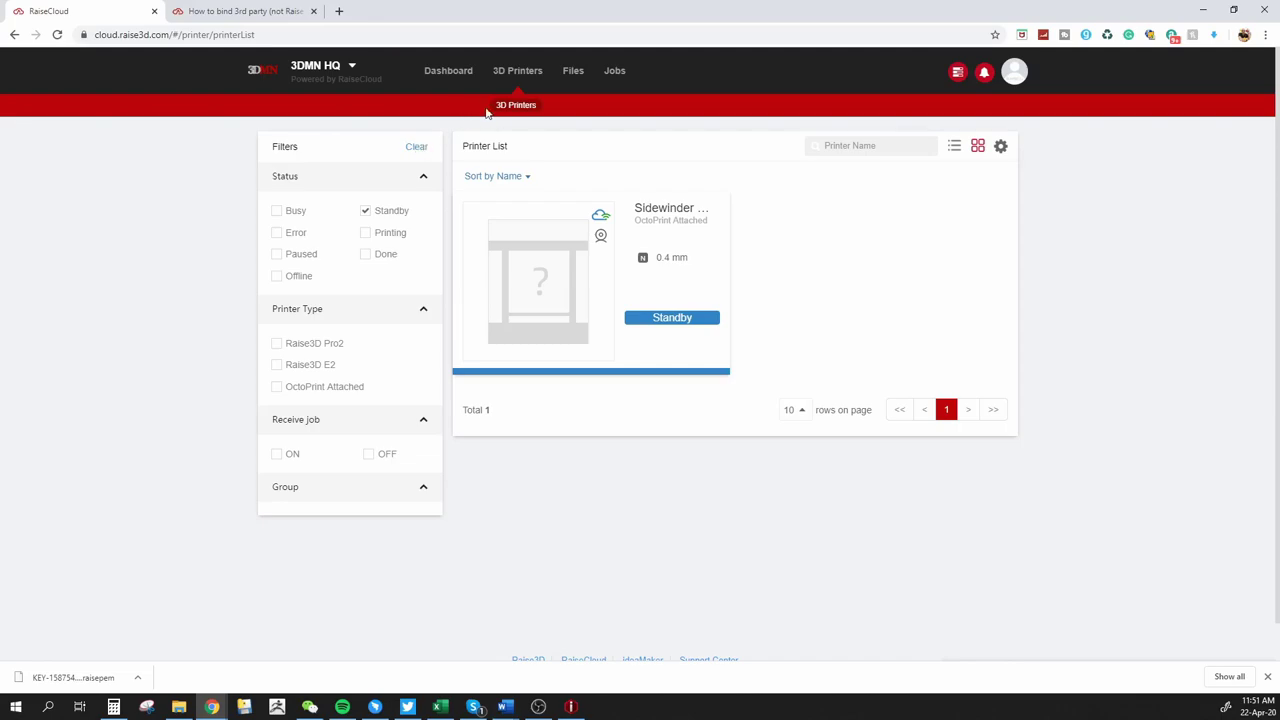
Step: View the Live Status Wall with every printer listed
click(449, 76)
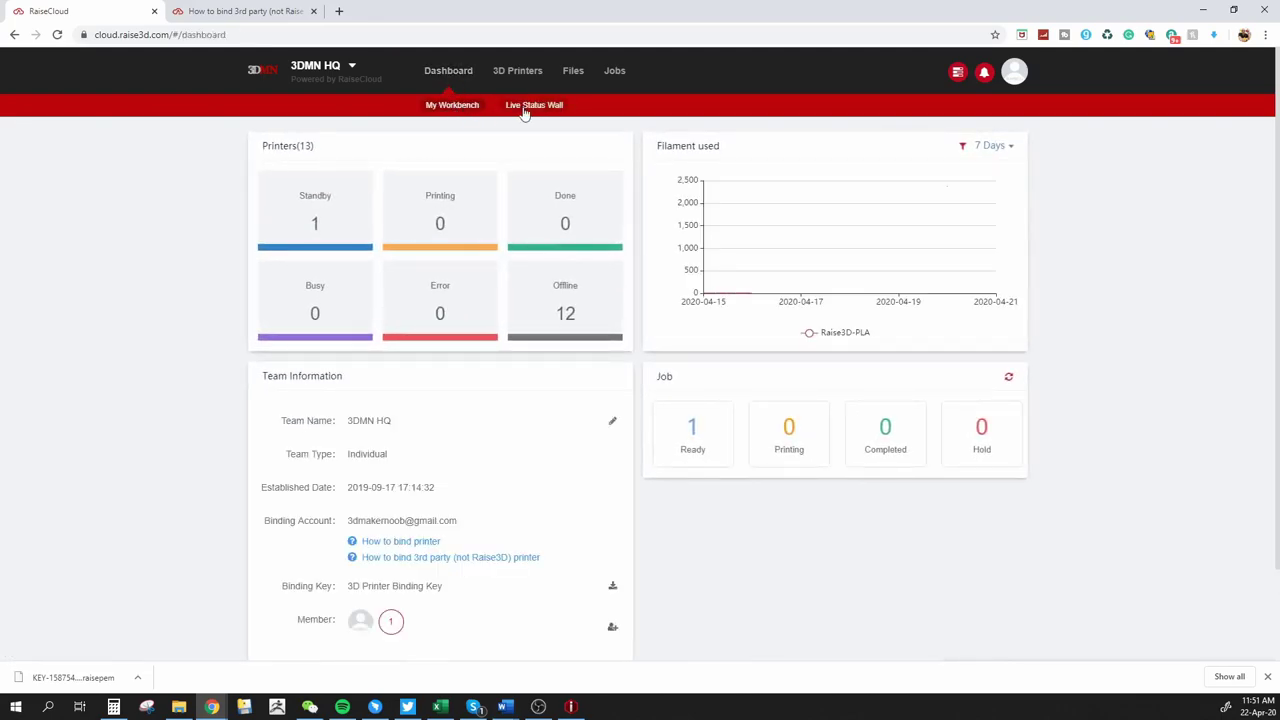
click(527, 107)
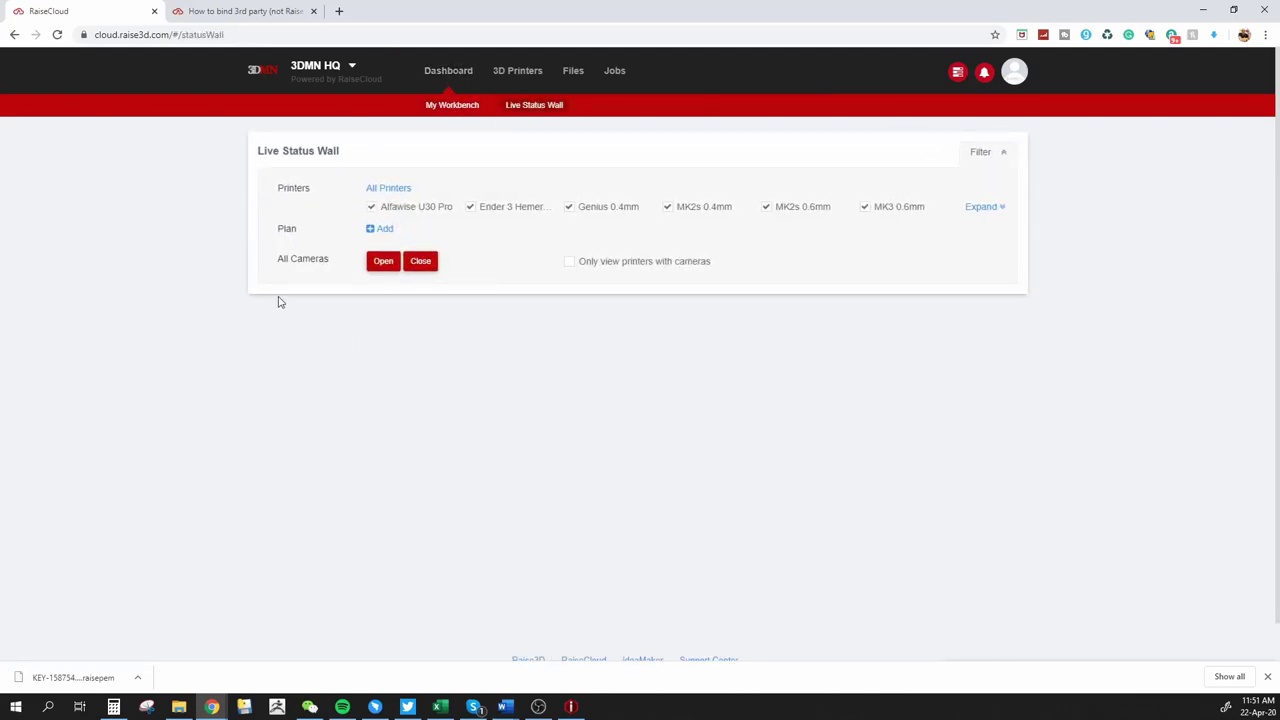
click(981, 207)
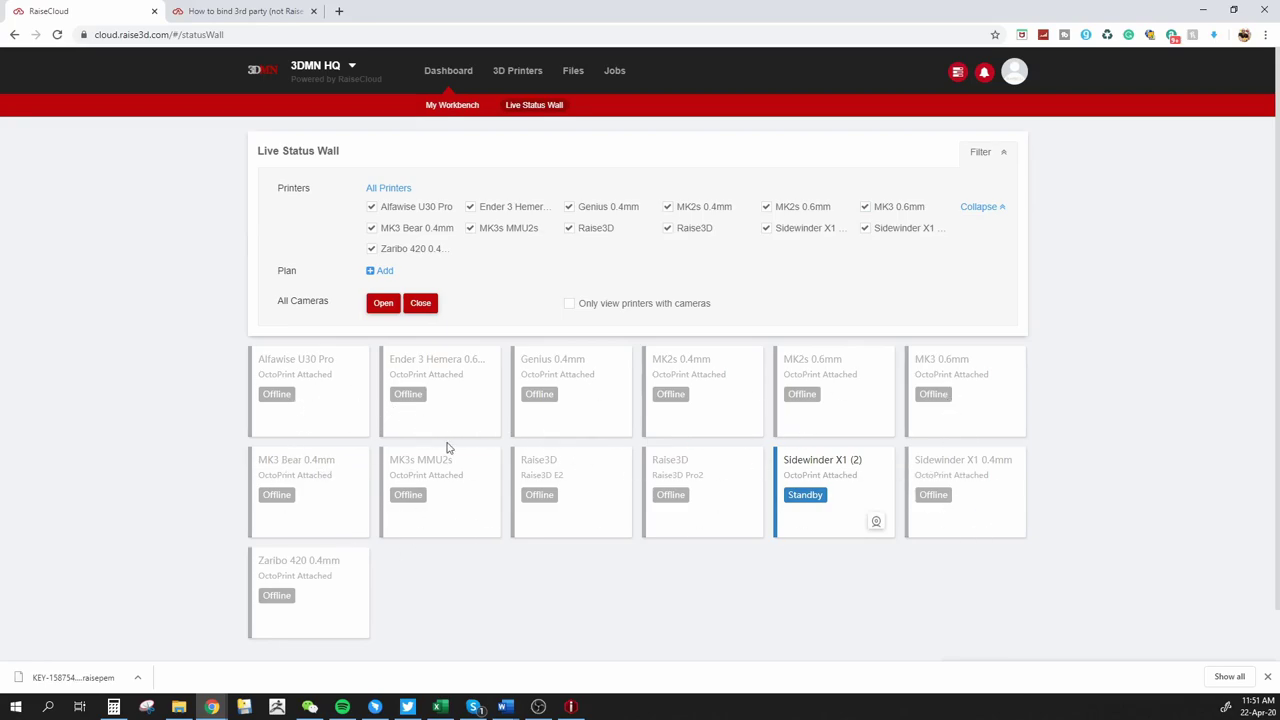
Step: Clear the Standby filter on 3D Printers and go to My Files
click(517, 74)
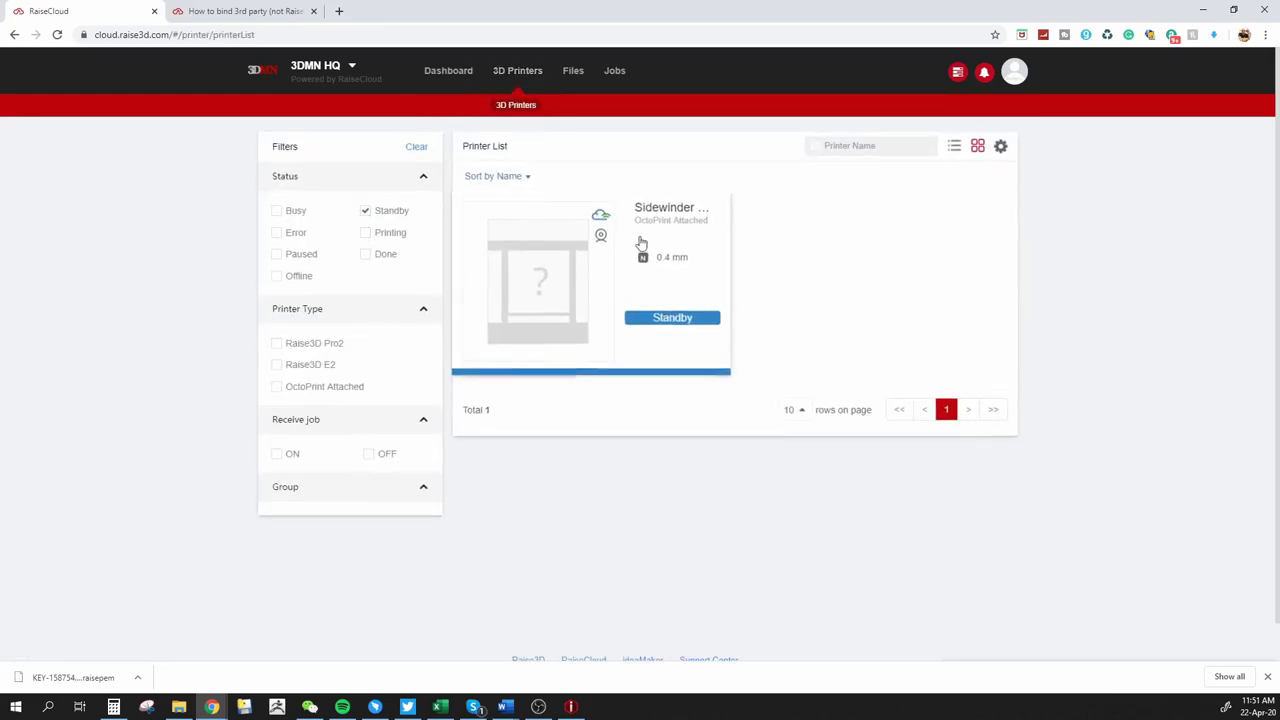
click(417, 147)
scroll(805, 400, down, 5)
scroll(812, 418, up, 5)
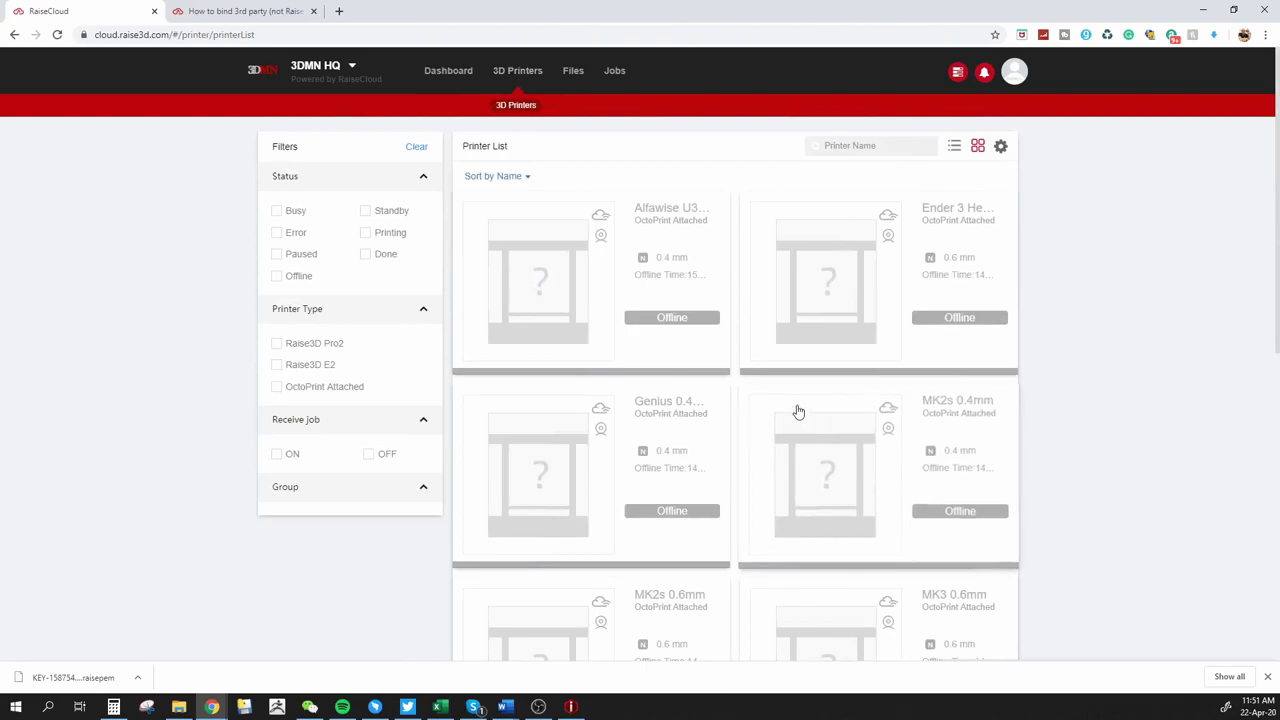
click(573, 72)
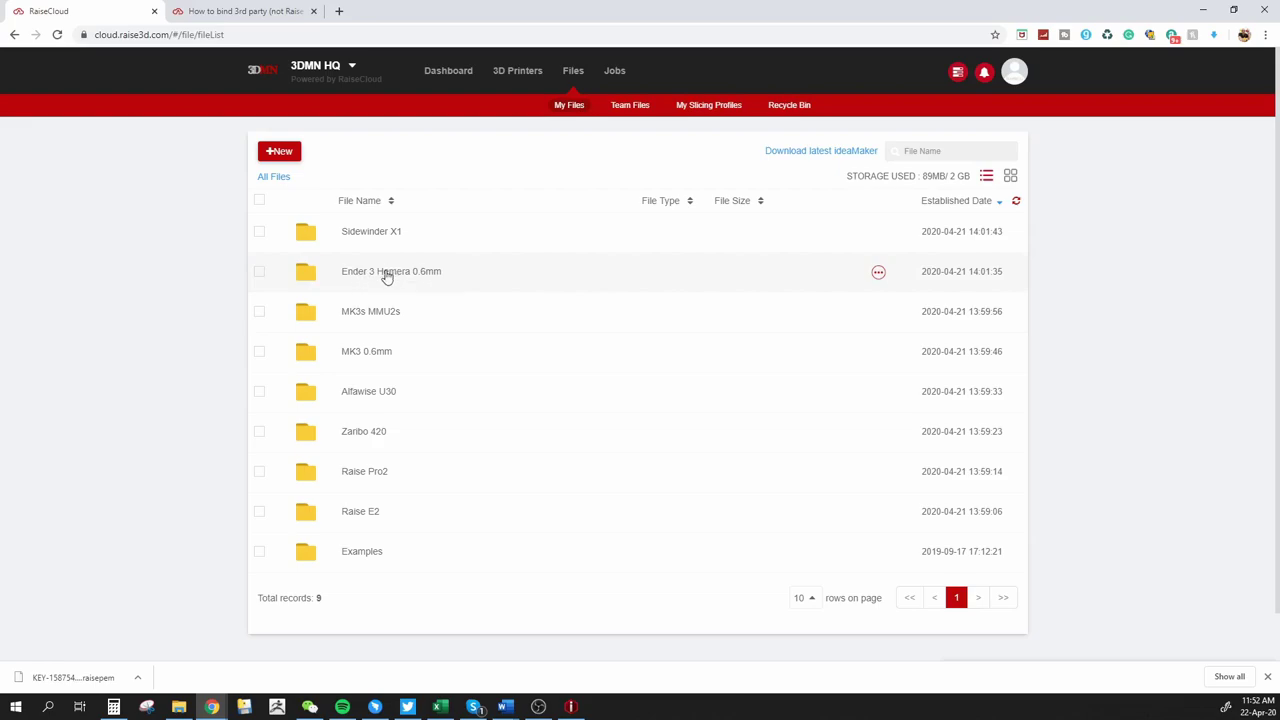
Step: Open Visor x 2.gcode in the Ender 3 Hemera 0.6mm folder to see its 1h13m, 32.77g details
click(389, 280)
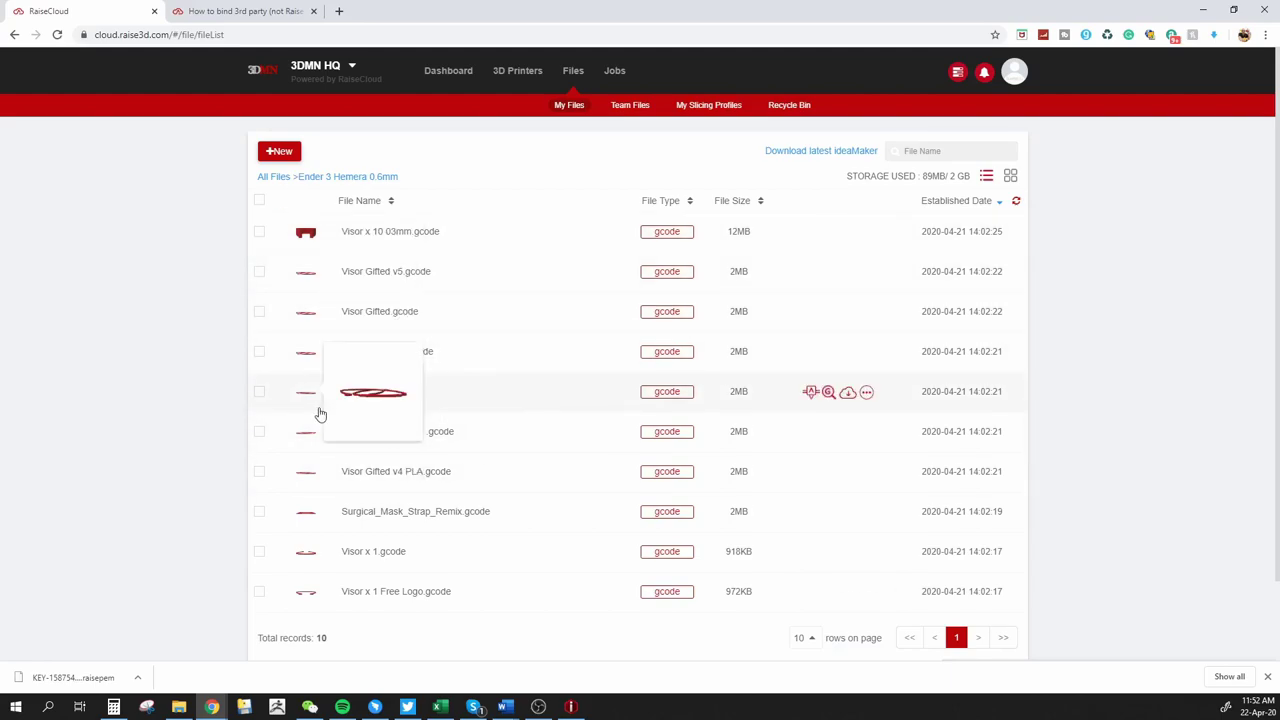
click(584, 403)
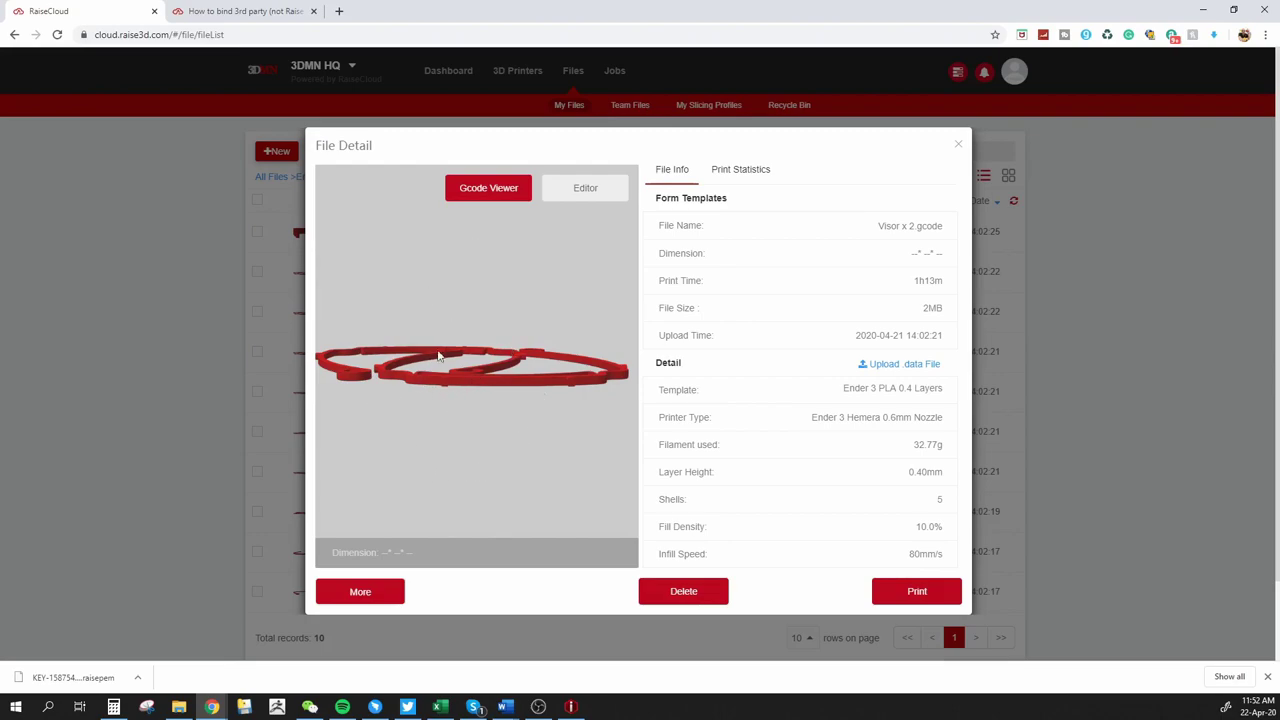
click(583, 190)
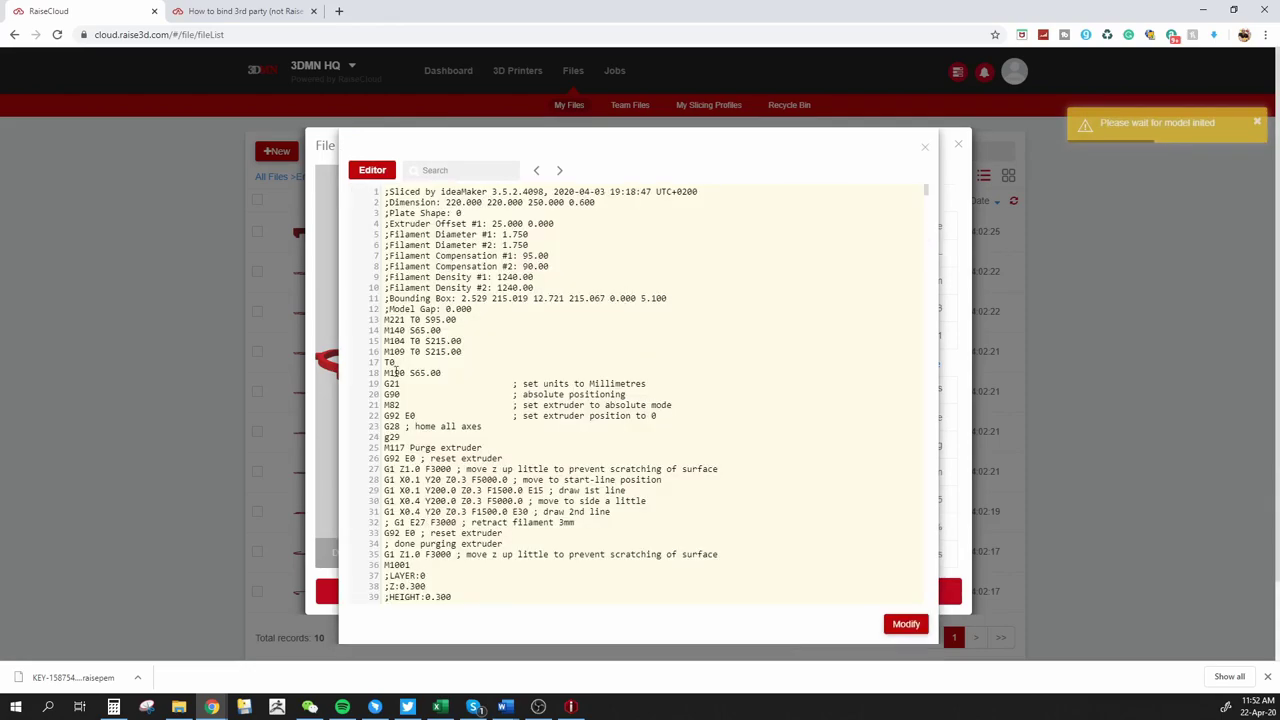
scroll(560, 390, down, 10)
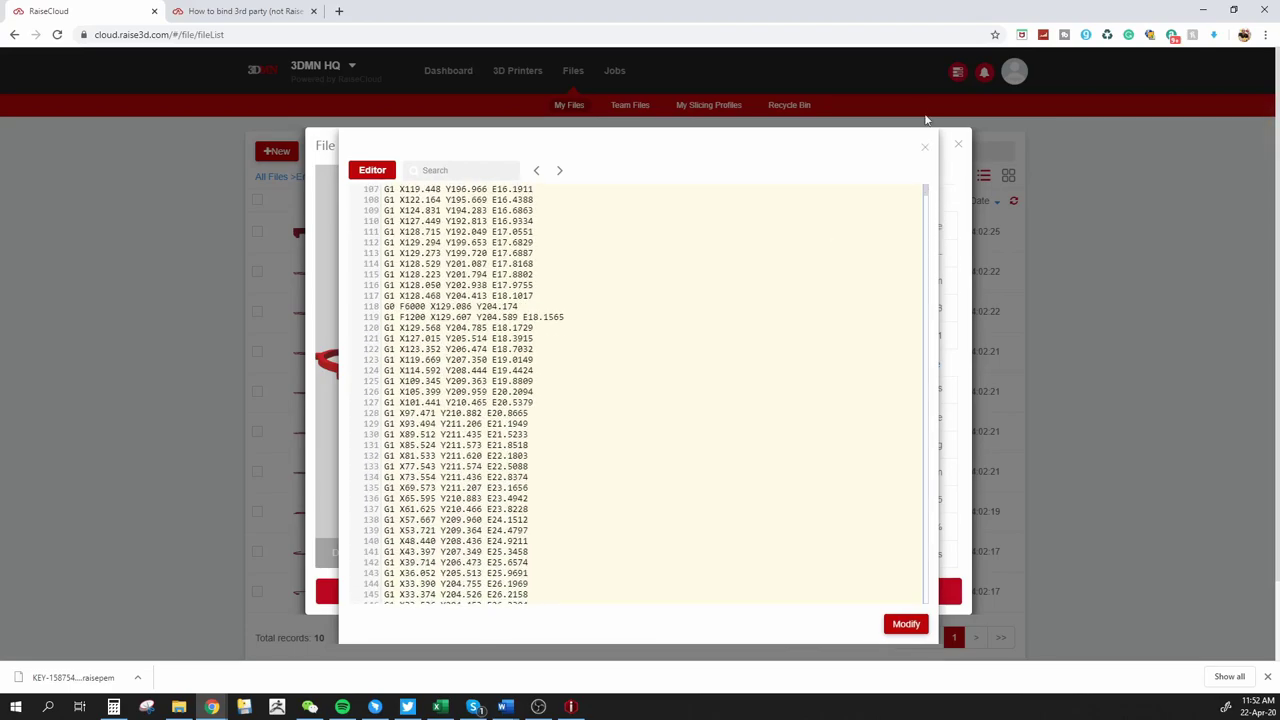
scroll(711, 354, up, 10)
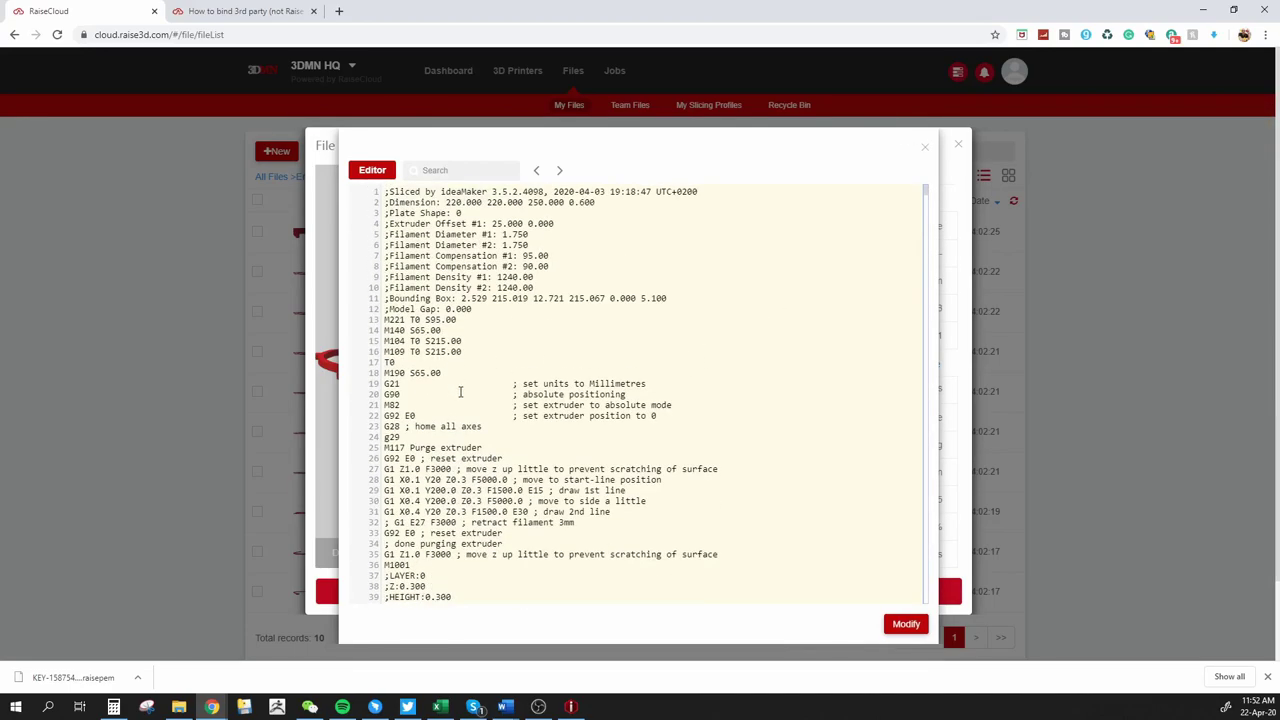
scroll(577, 471, down, 5)
scroll(556, 461, up, 5)
click(496, 448)
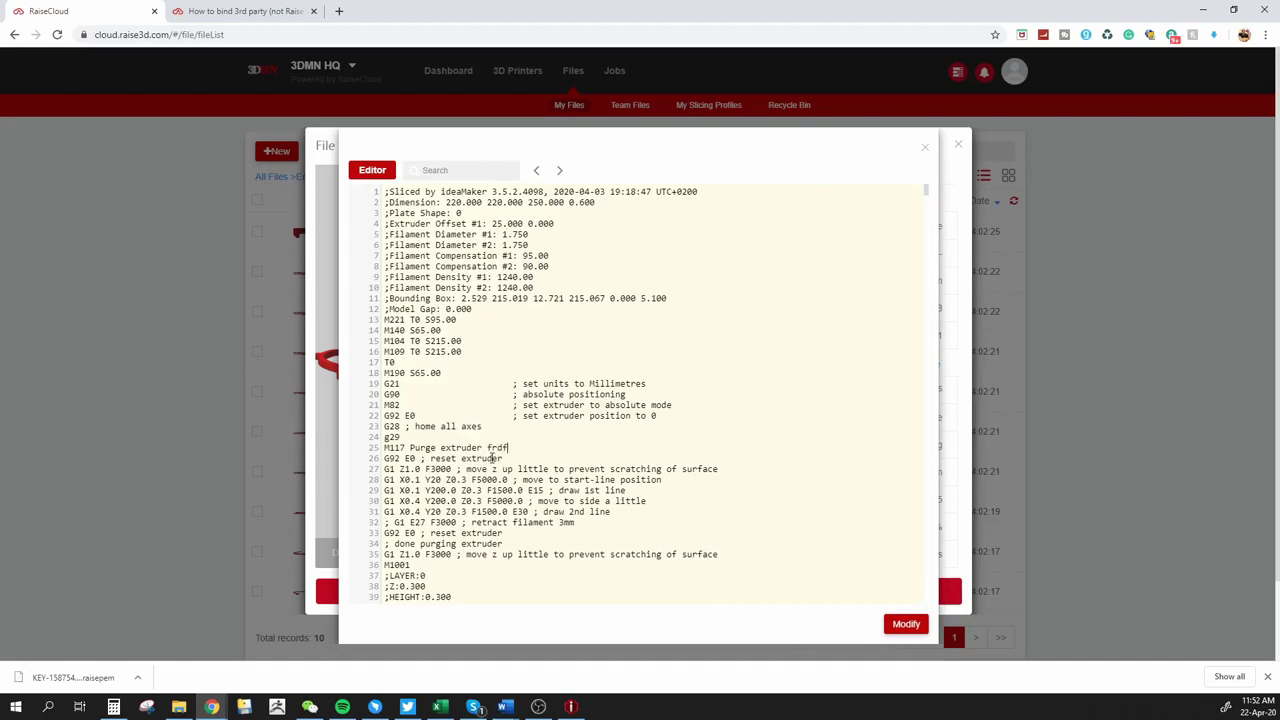
key(Escape)
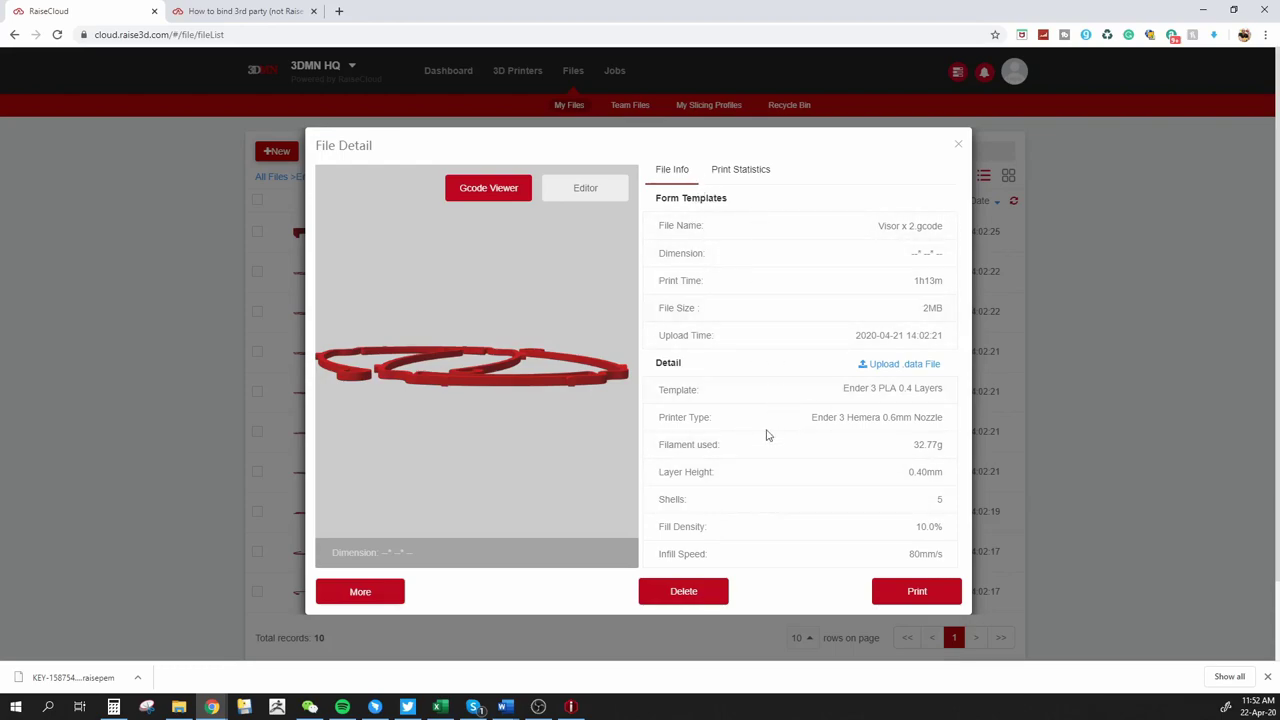
scroll(466, 329, down, 1)
scroll(617, 371, up, 1)
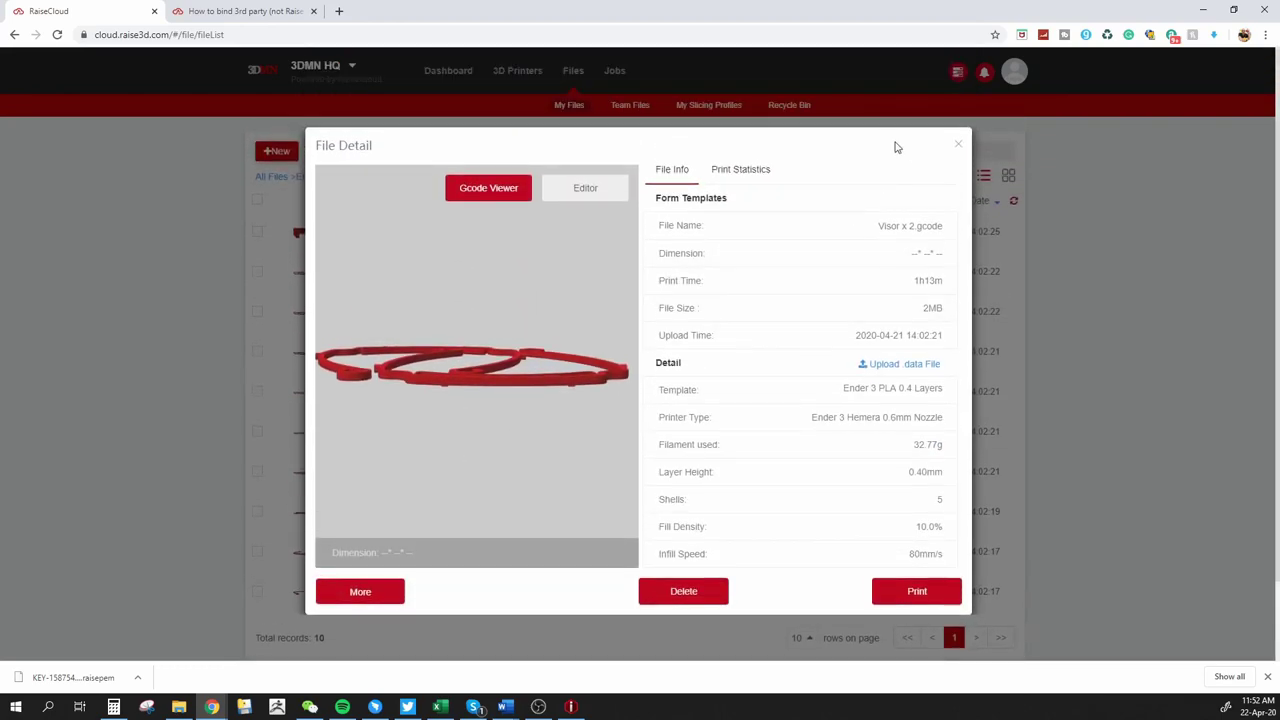
Step: Close the file details and browse to the MK3s MMU2s folder, checking MK3 0.6mm on the way
click(957, 148)
click(274, 177)
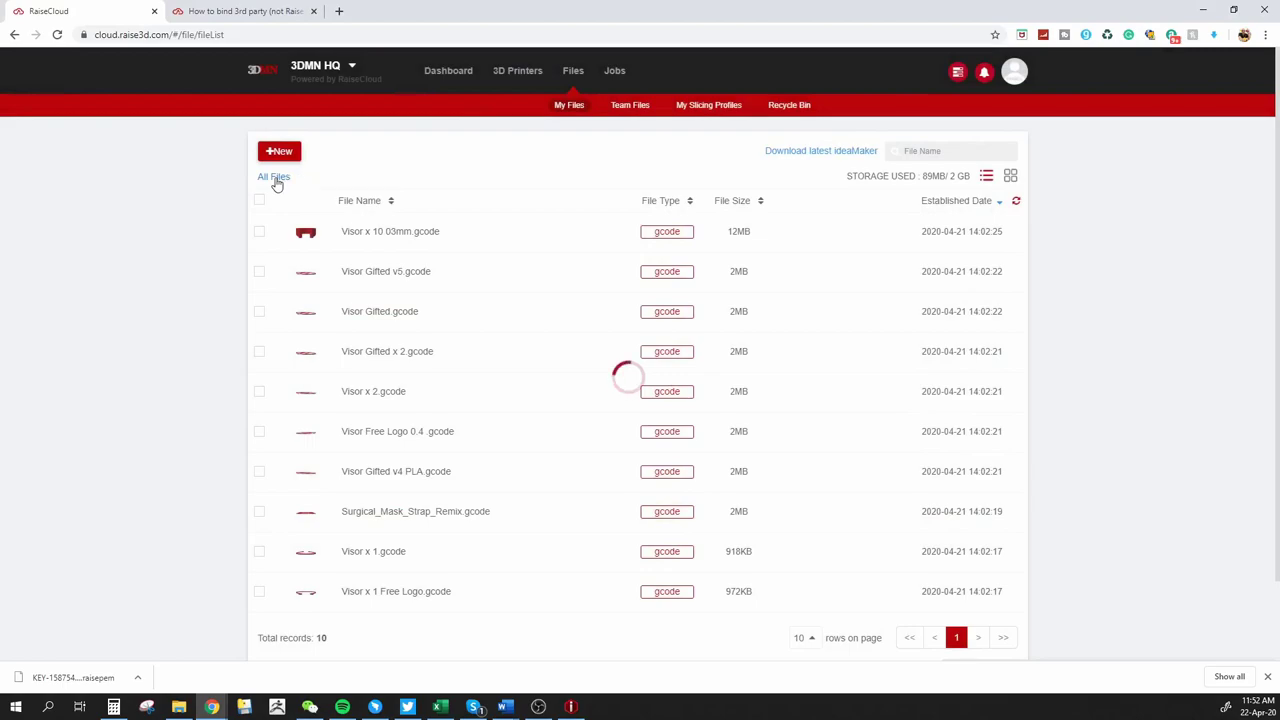
click(379, 351)
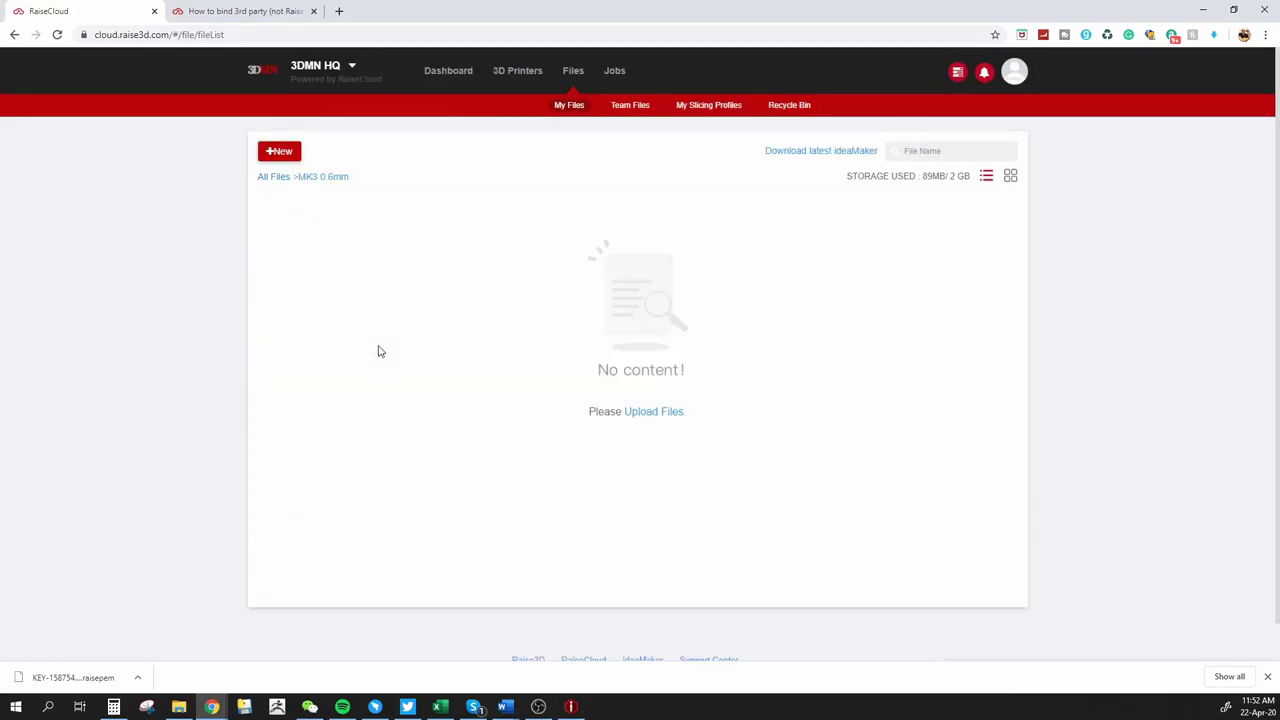
click(270, 177)
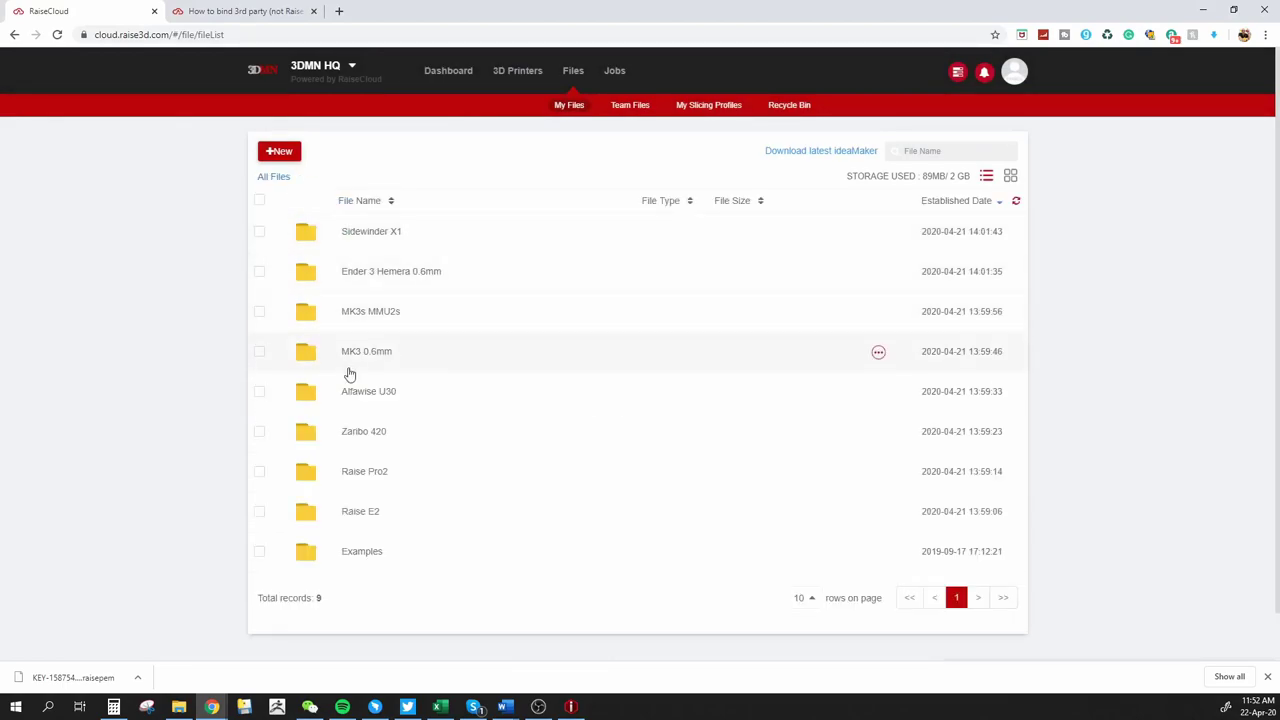
click(372, 312)
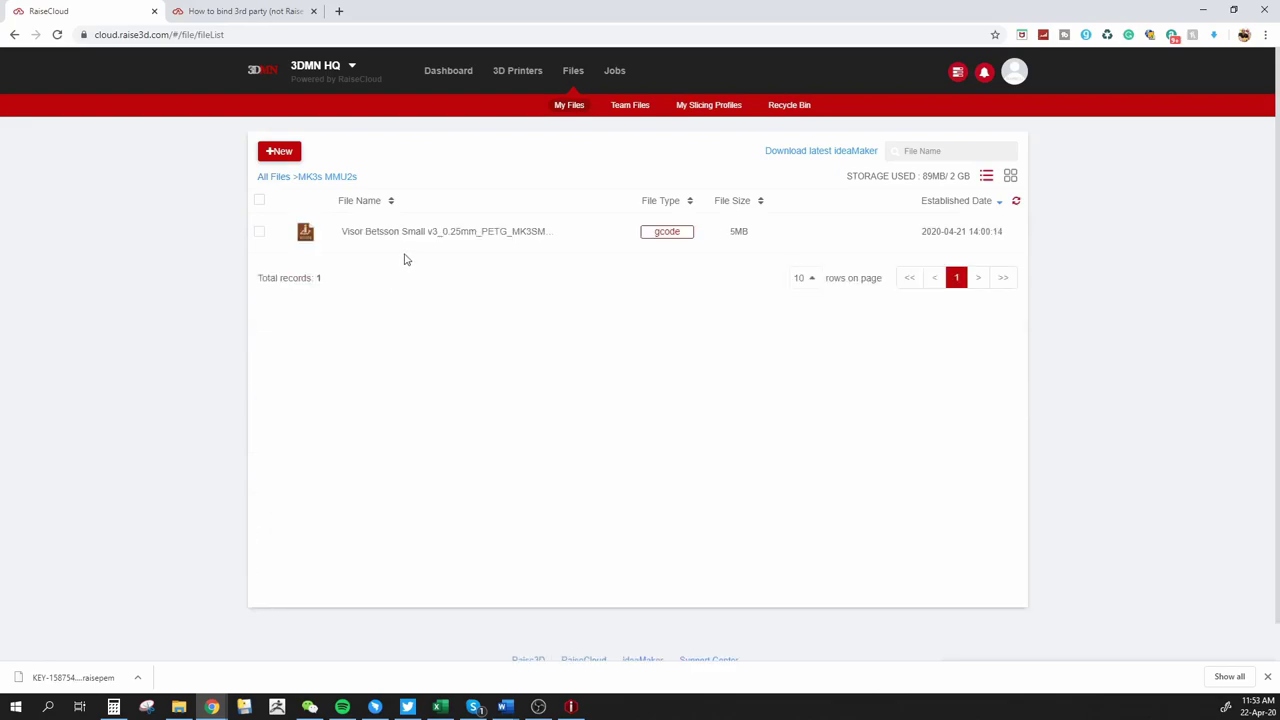
Step: View the visor G-code file's raw text in the Editor, then close it
mouse_move(443, 240)
click(545, 232)
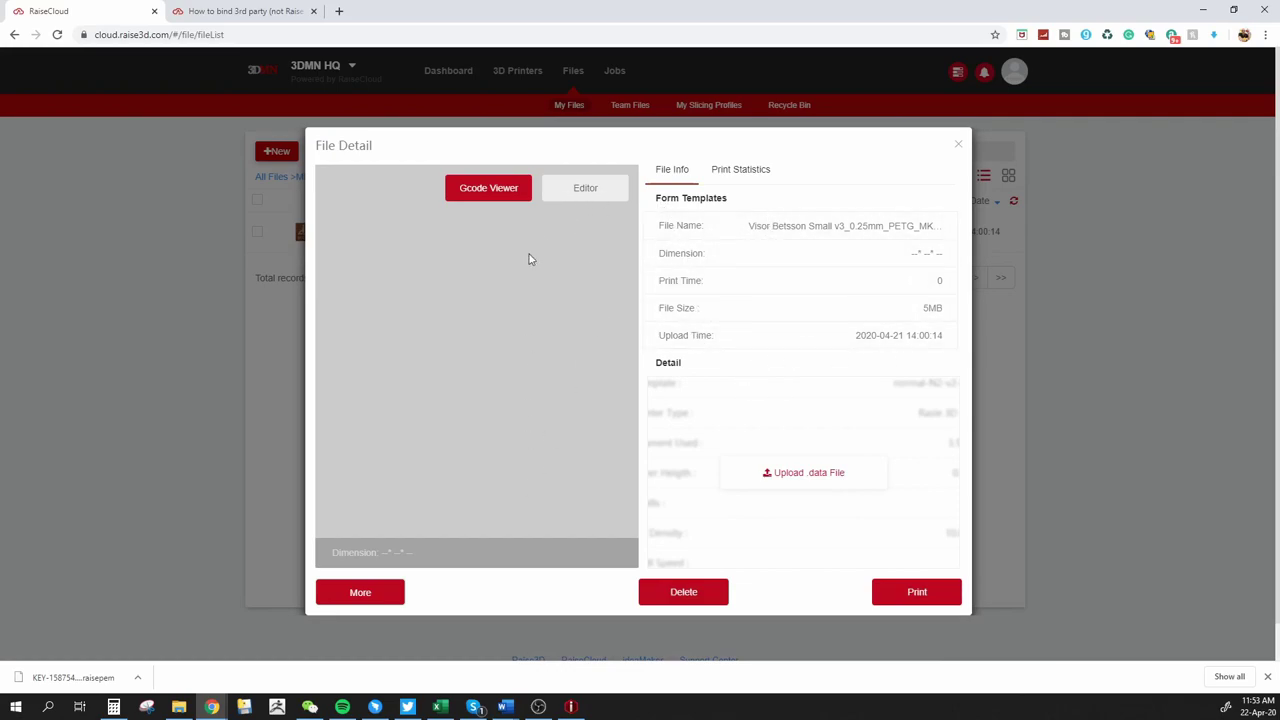
click(572, 192)
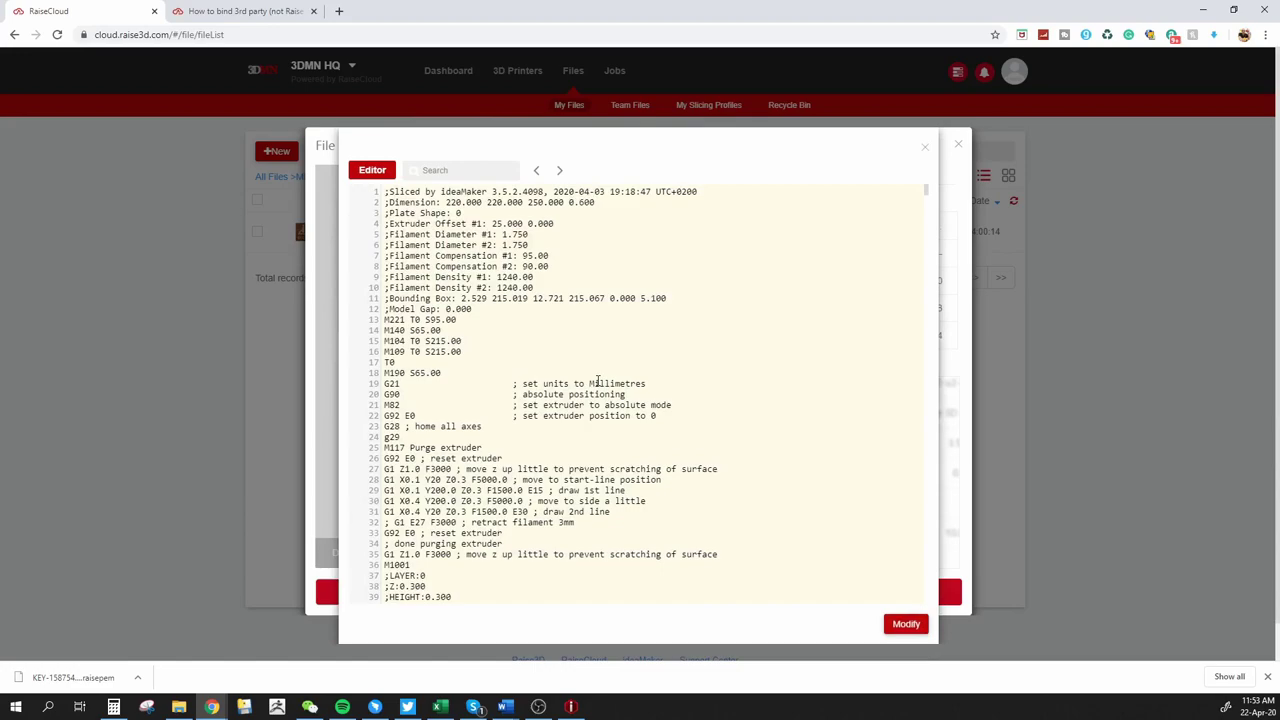
scroll(597, 383, down, 5)
click(926, 152)
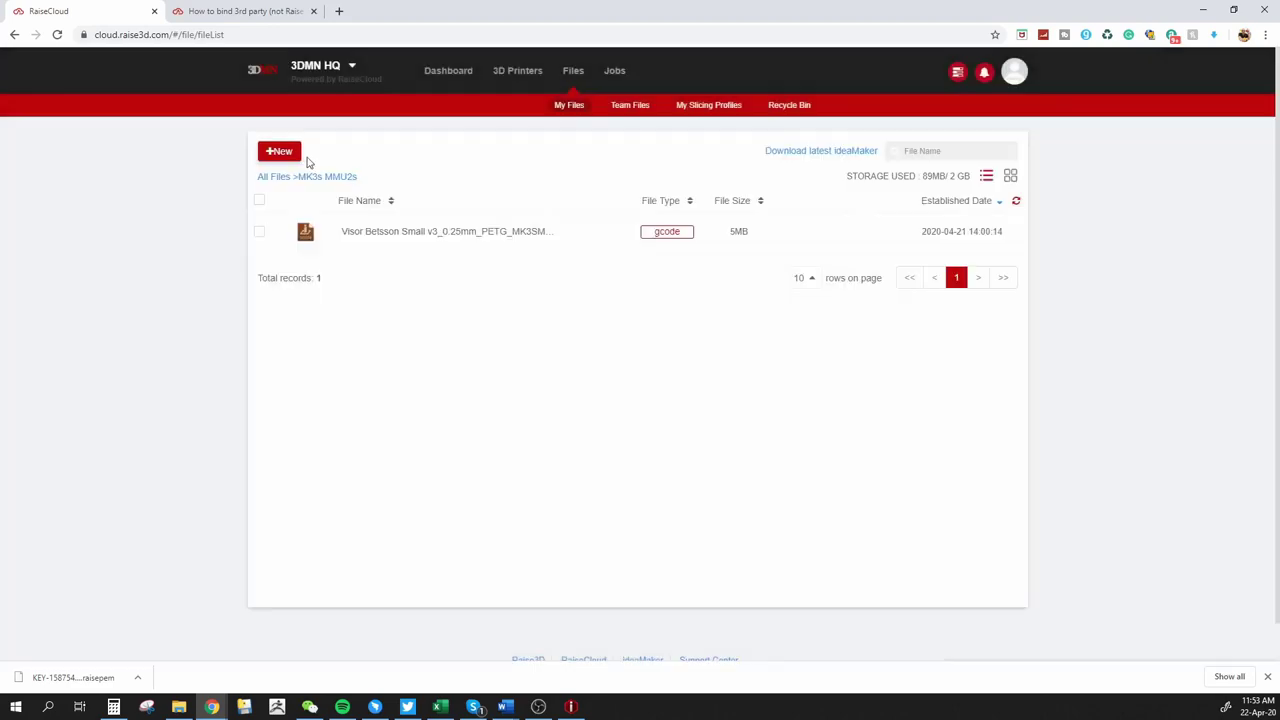
Step: Start a confirmed 10-copy print of Visor Gifted.gcode on Sidewinder X1 (2) from the Sidewinder X1 folder
click(272, 176)
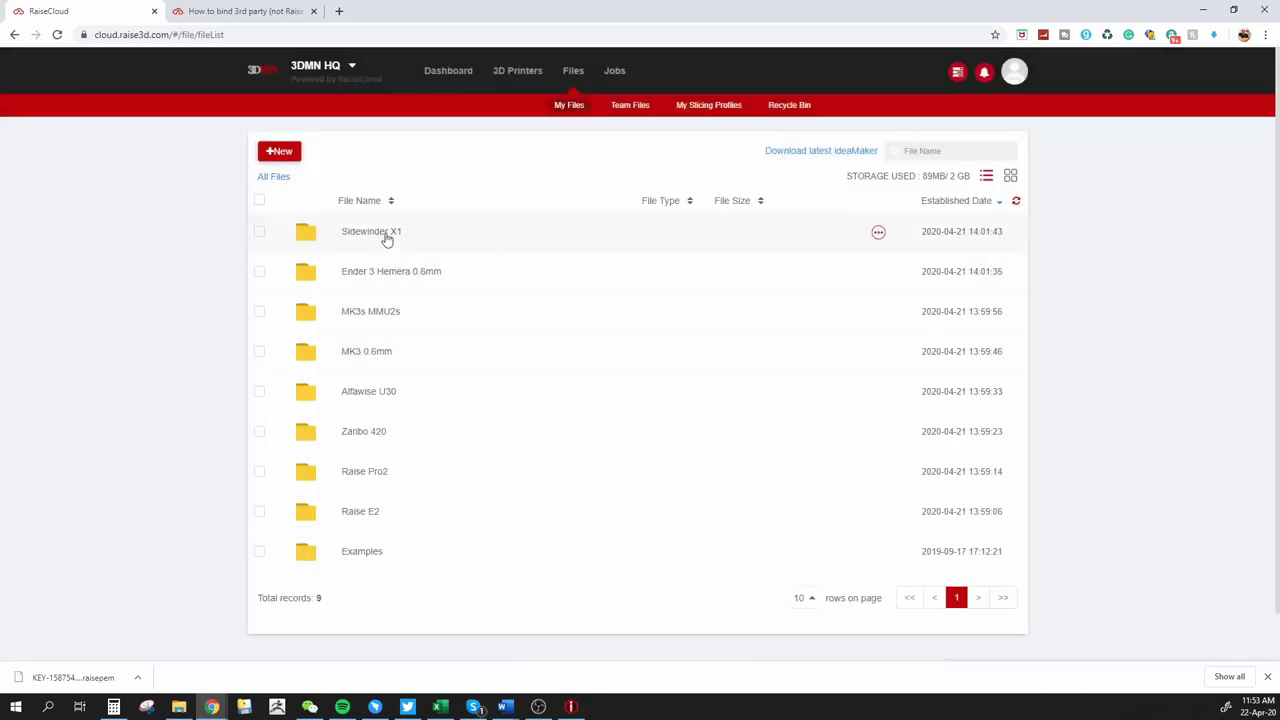
click(386, 231)
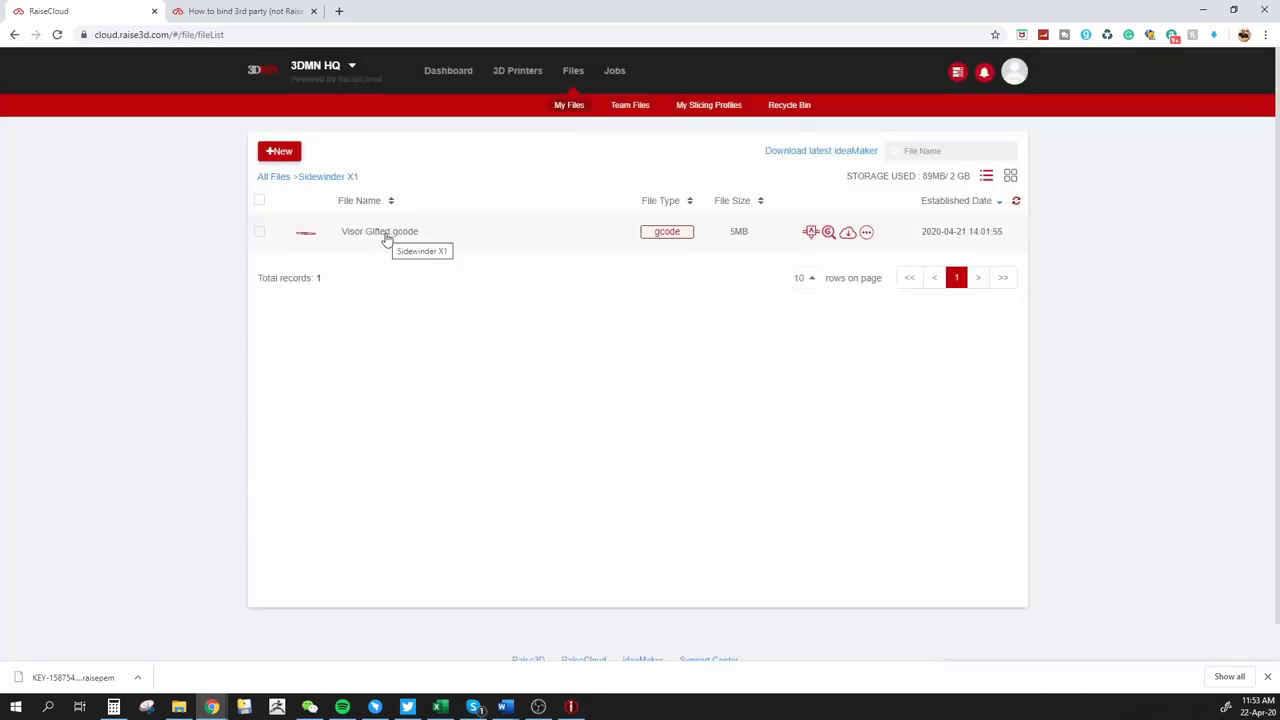
click(810, 234)
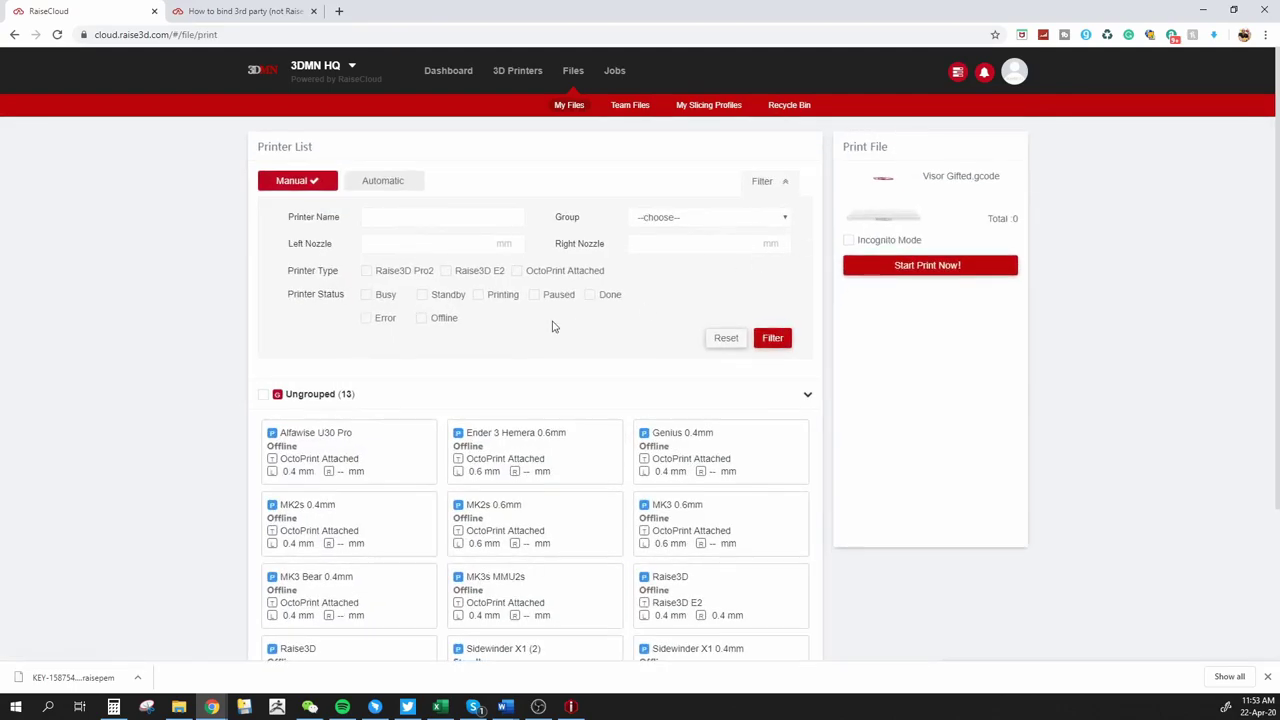
scroll(451, 360, down, 3)
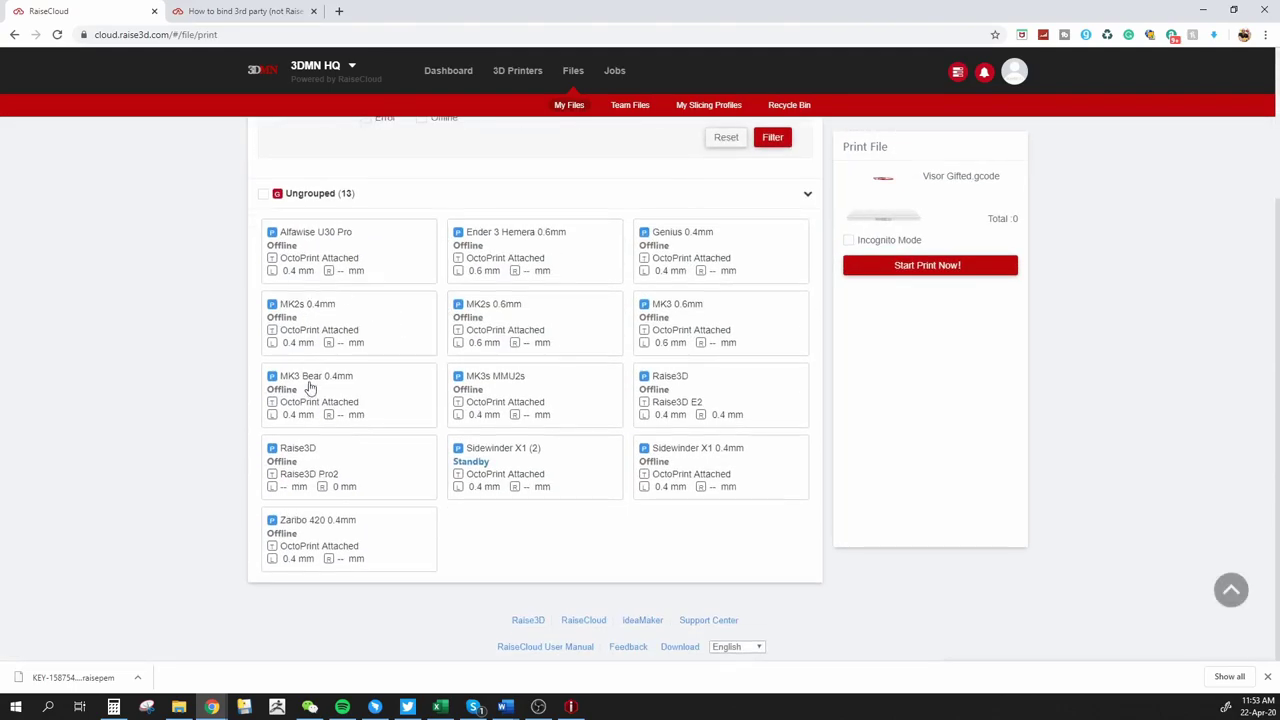
click(560, 460)
scroll(494, 478, up, 3)
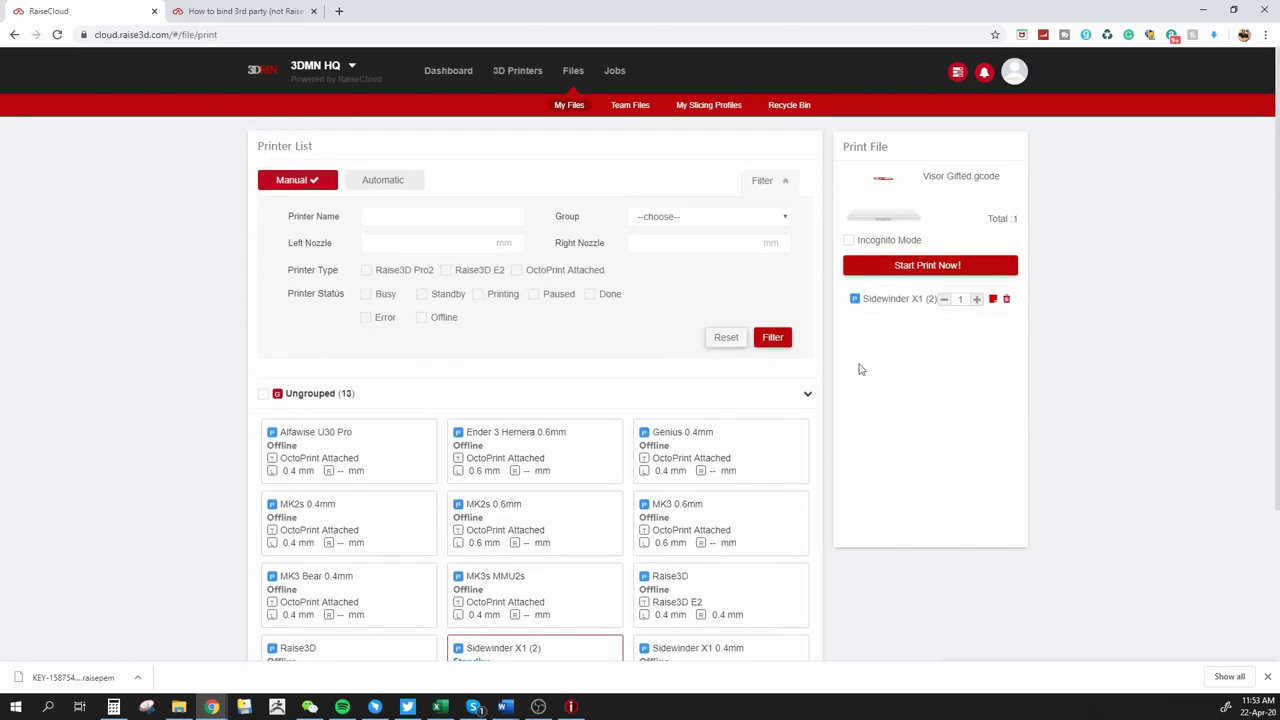
click(977, 302)
click(905, 267)
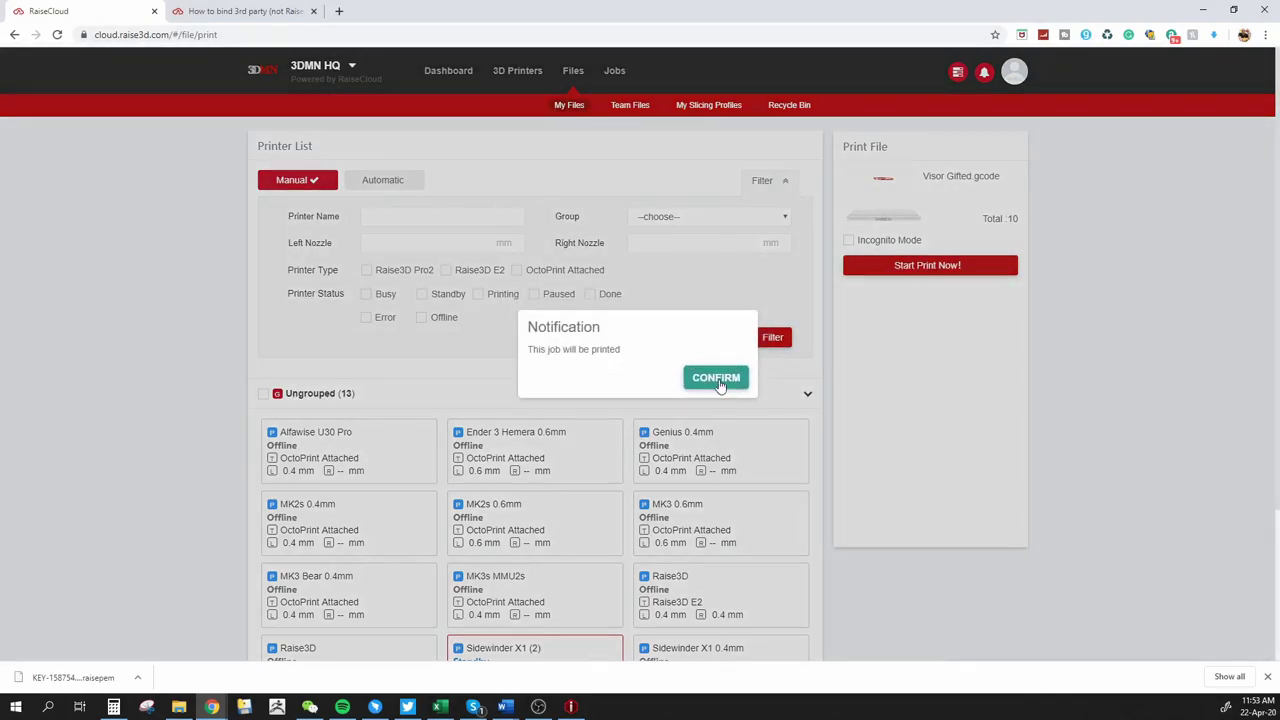
click(717, 380)
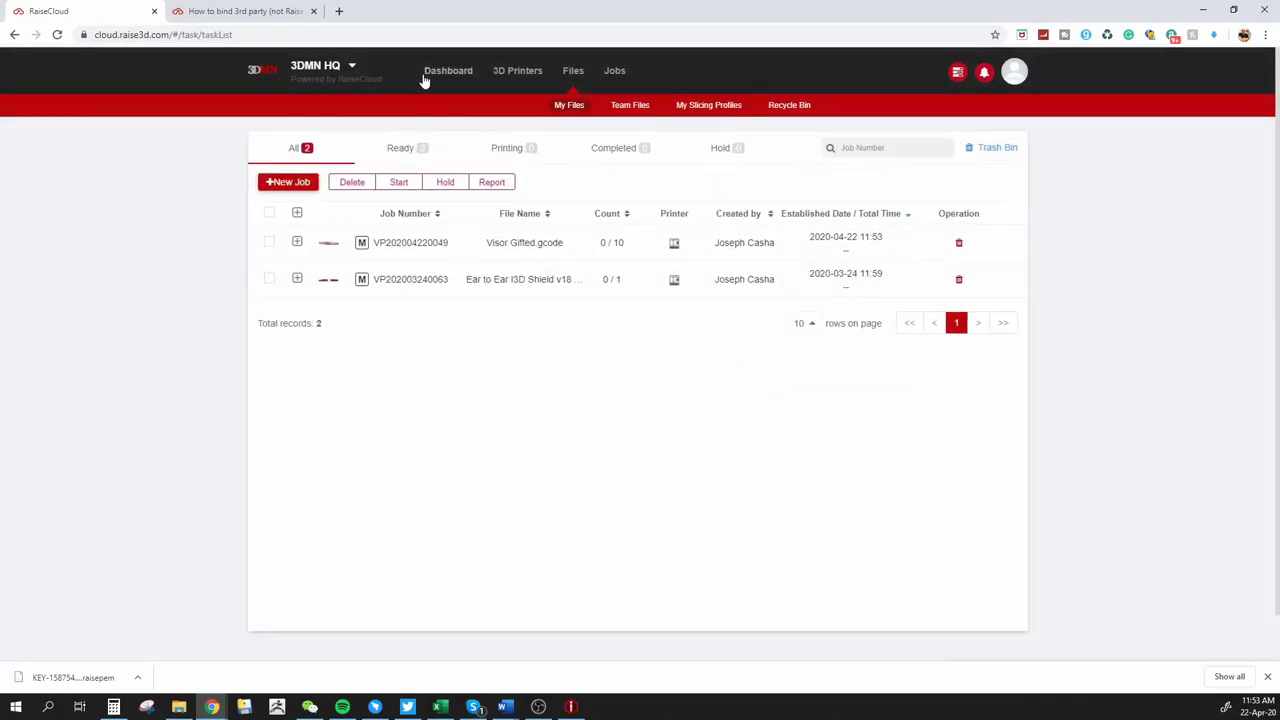
Step: Find Sidewinder X1 (2) on printer page 2 and open its settings: 215°C nozzle, 70°C bed
click(448, 72)
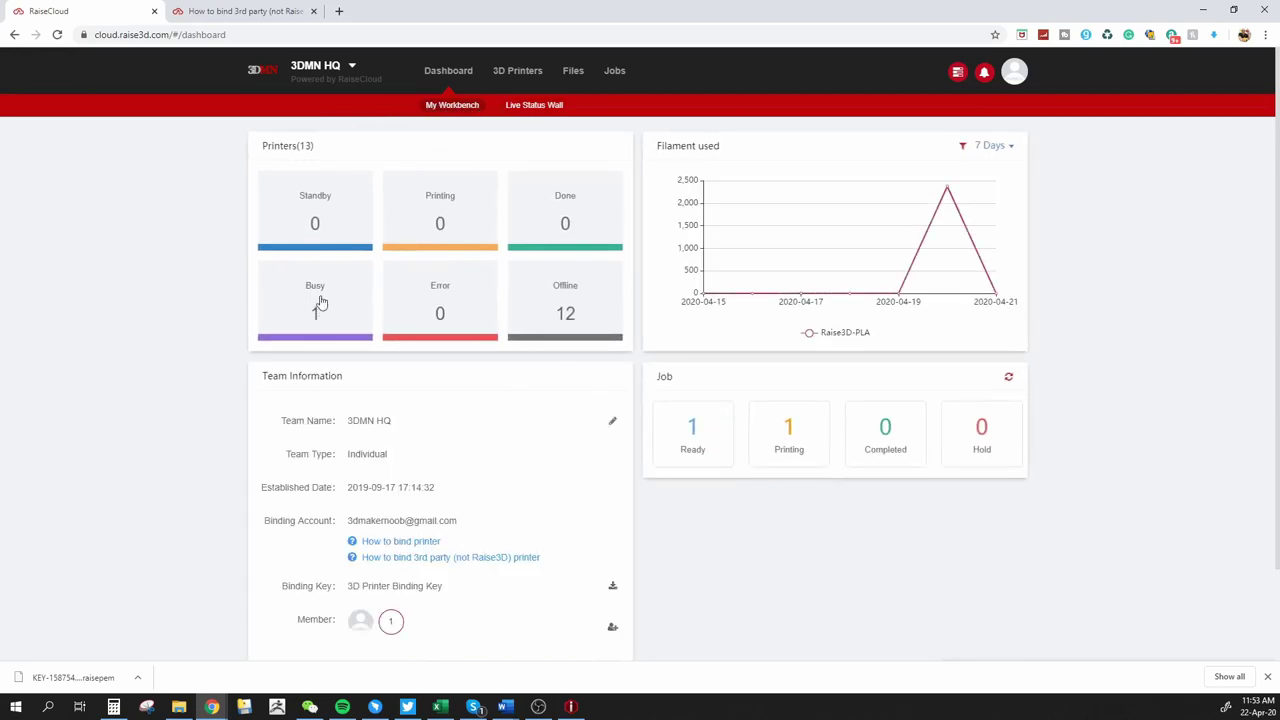
click(315, 305)
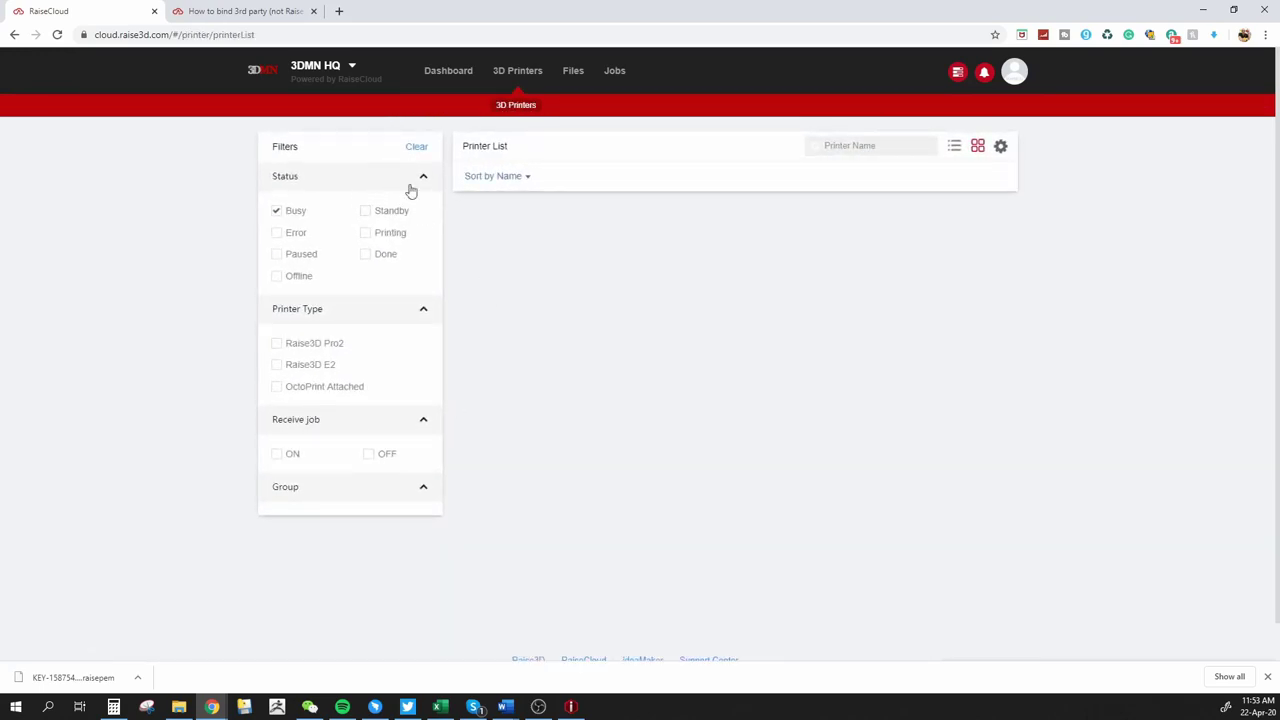
click(416, 148)
scroll(803, 417, down, 6)
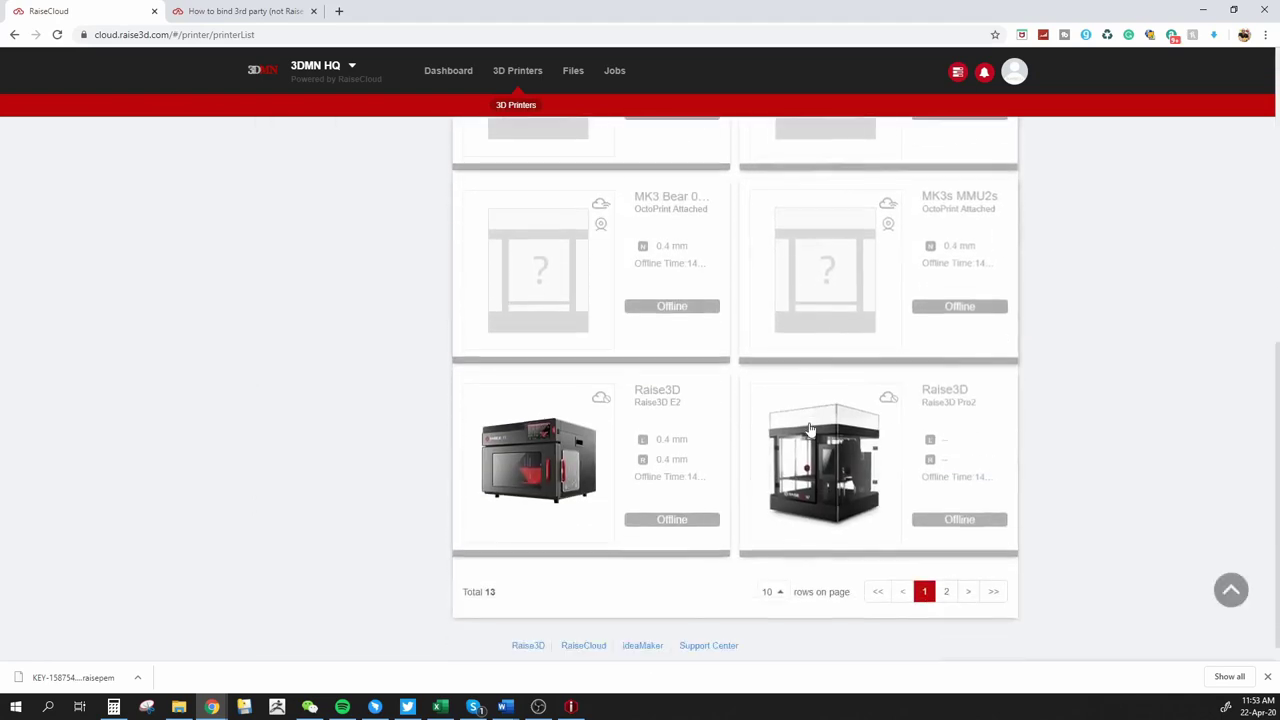
click(943, 566)
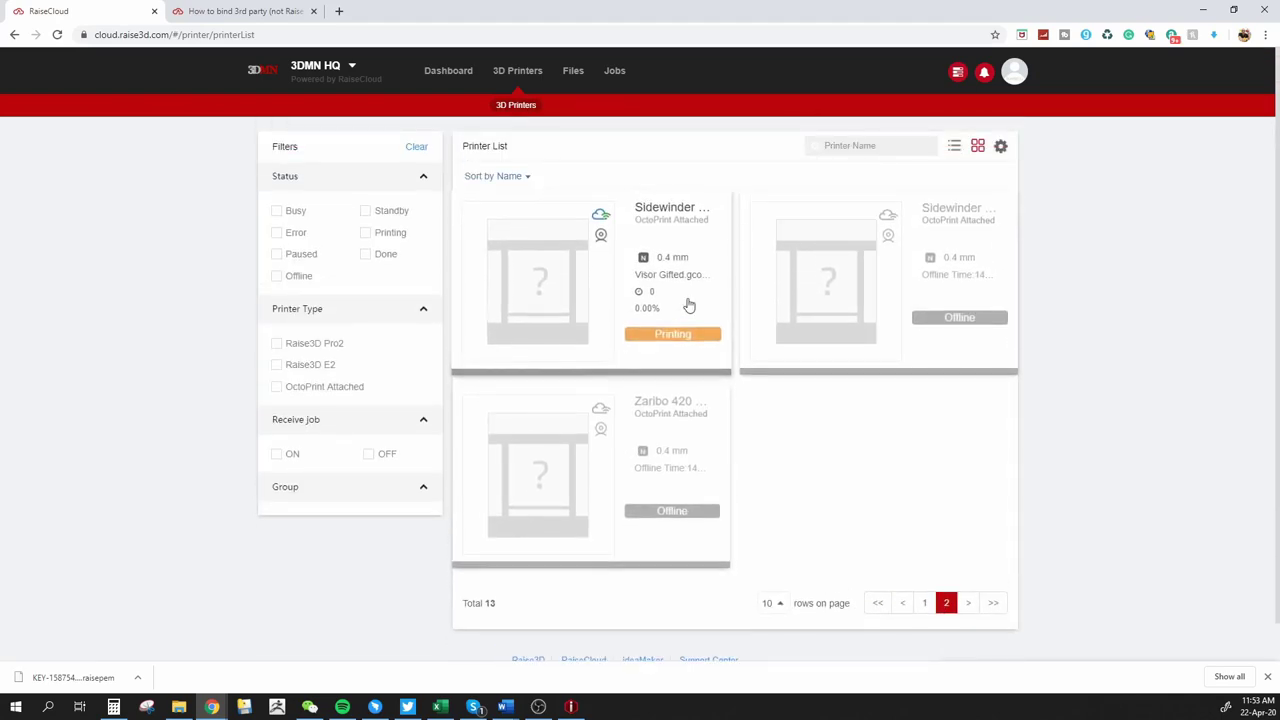
click(686, 303)
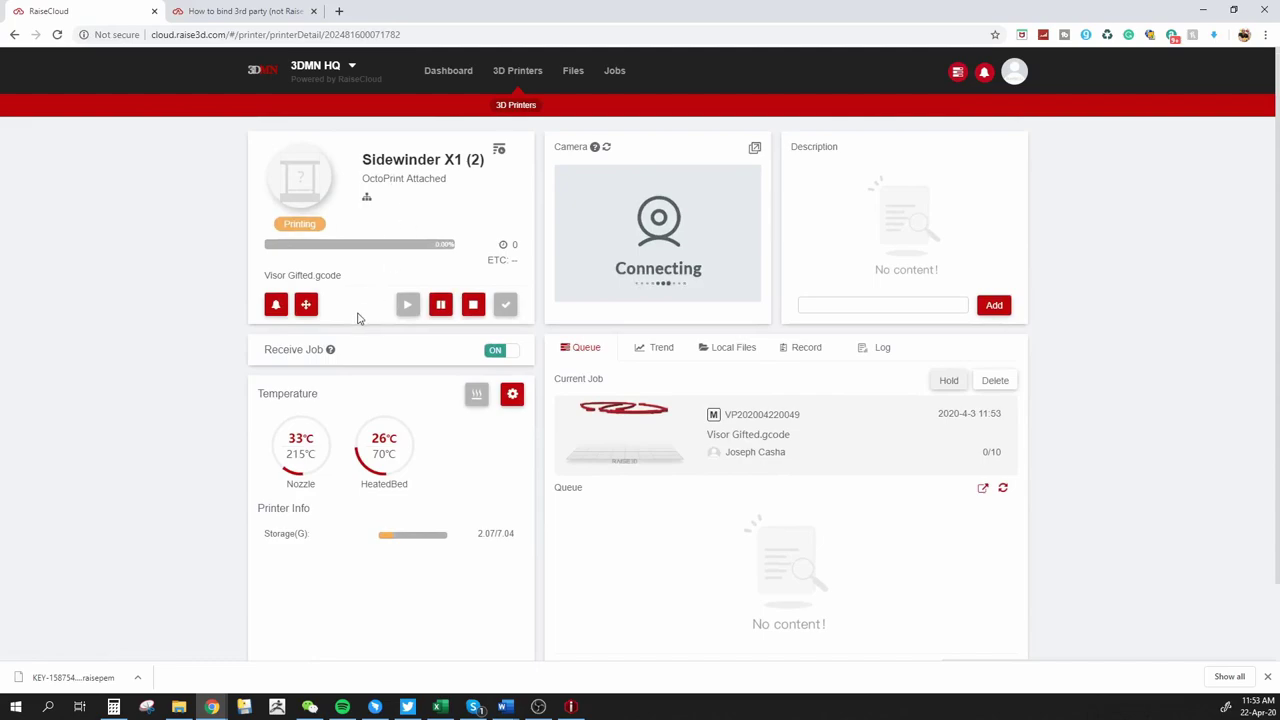
click(510, 398)
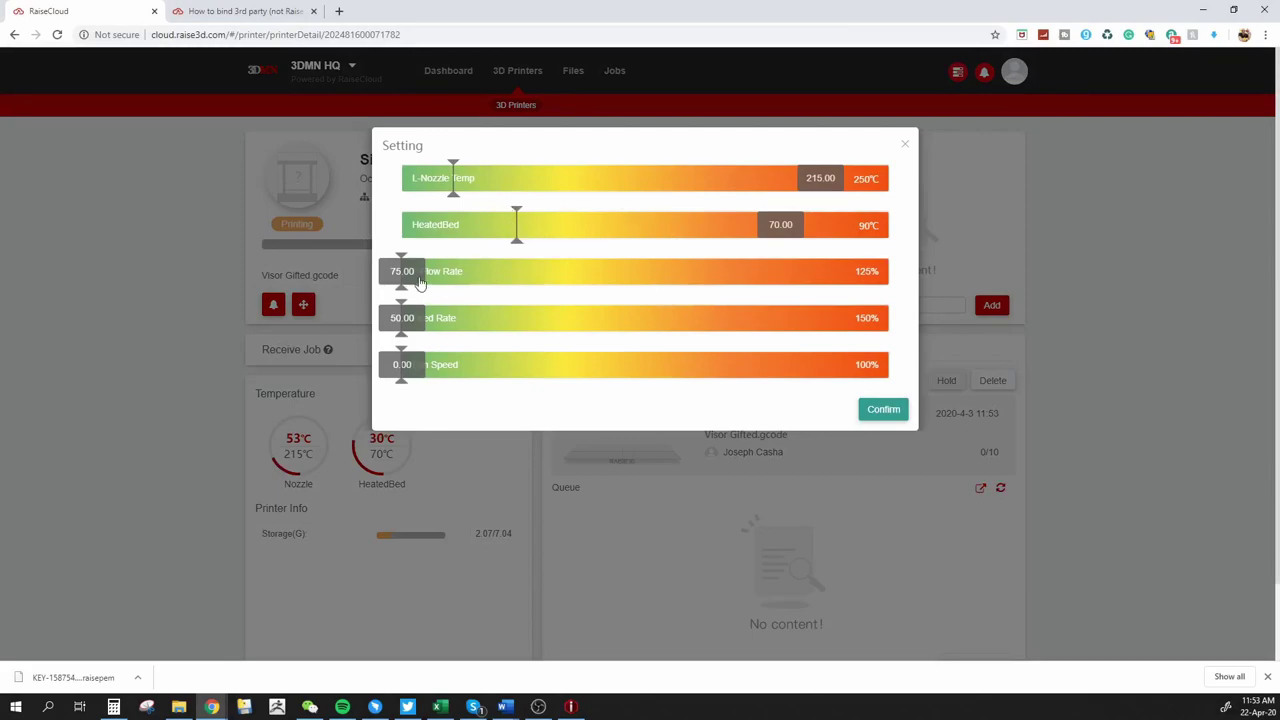
click(903, 146)
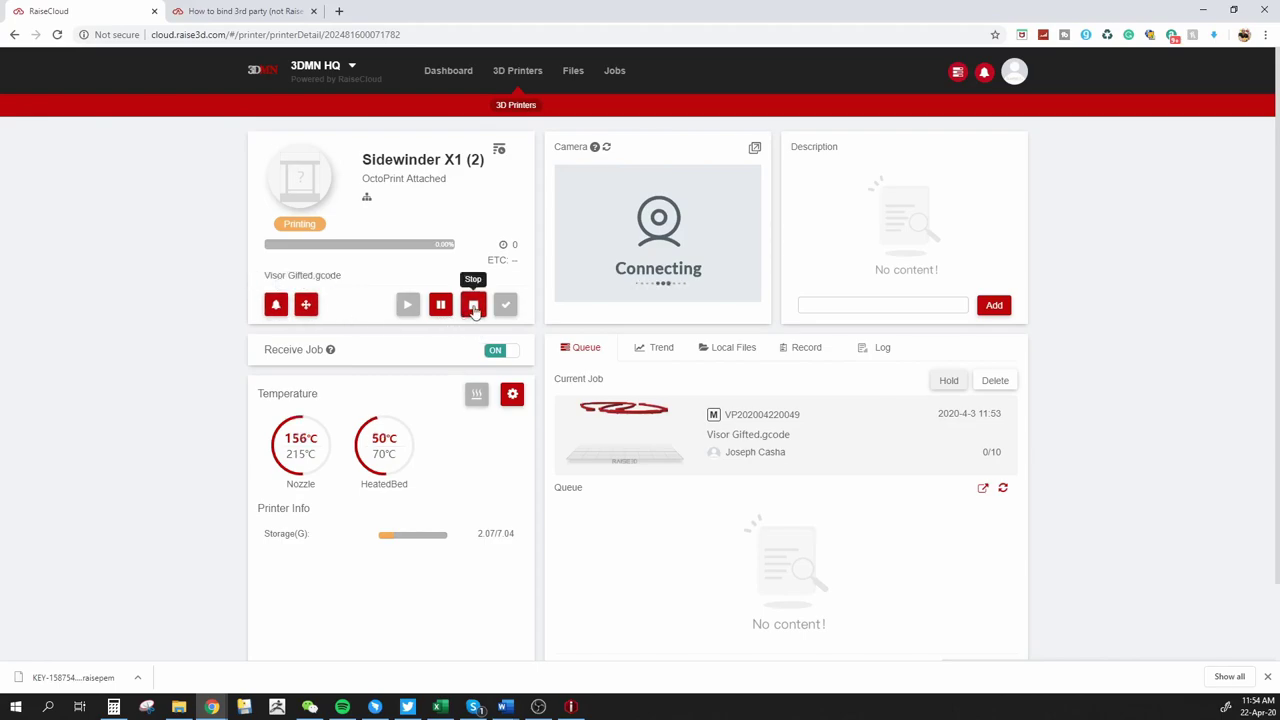
Step: Stop the Visor Gifted print, report it succeeded with model removed, and start copy 1/10
click(474, 309)
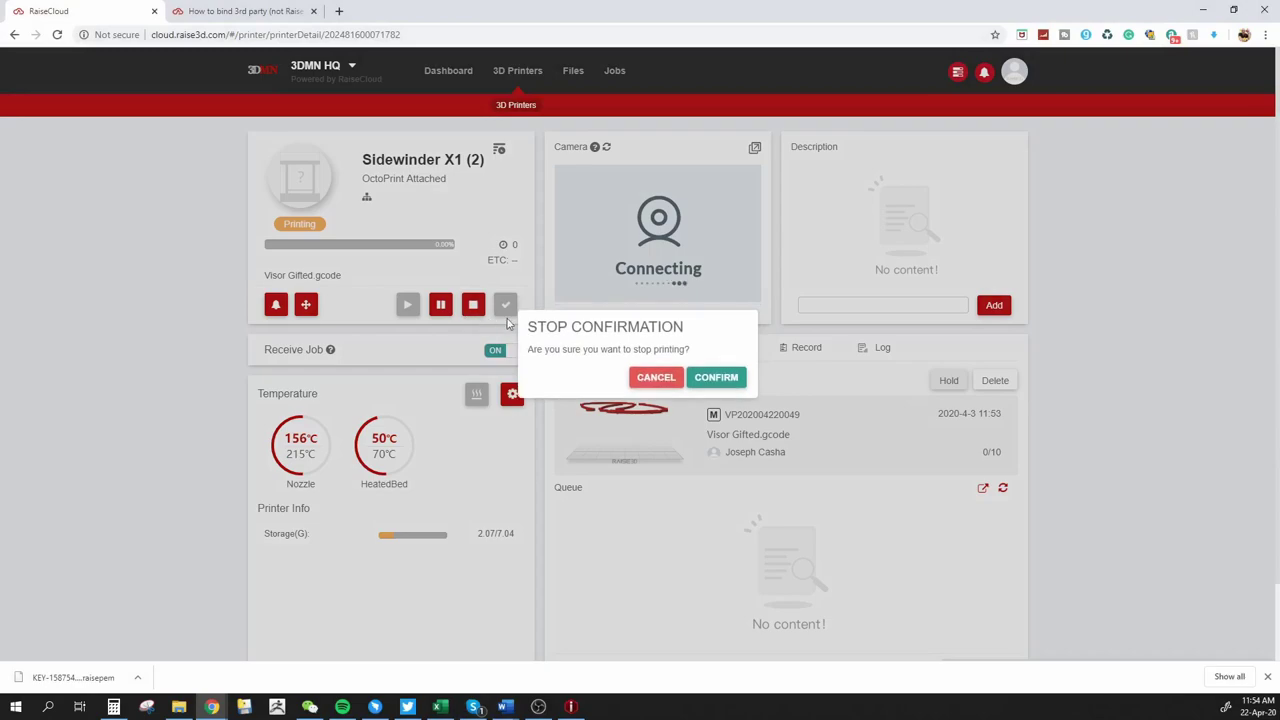
click(716, 377)
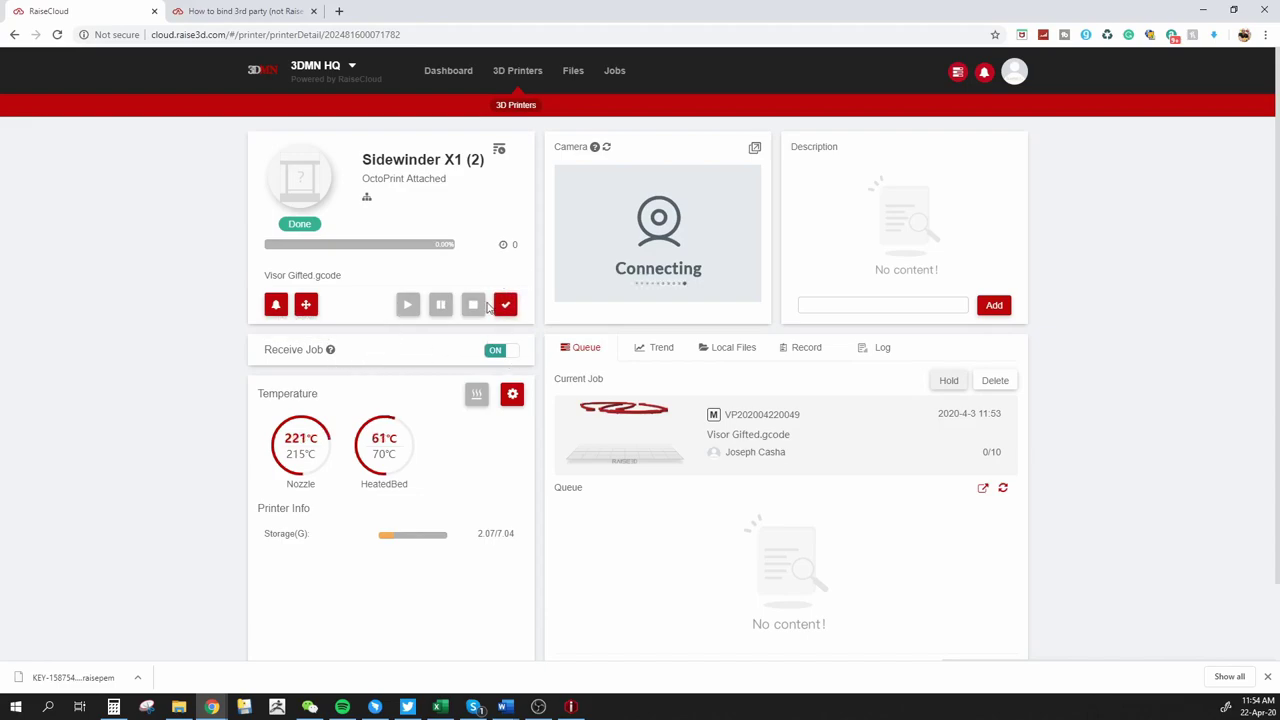
click(505, 305)
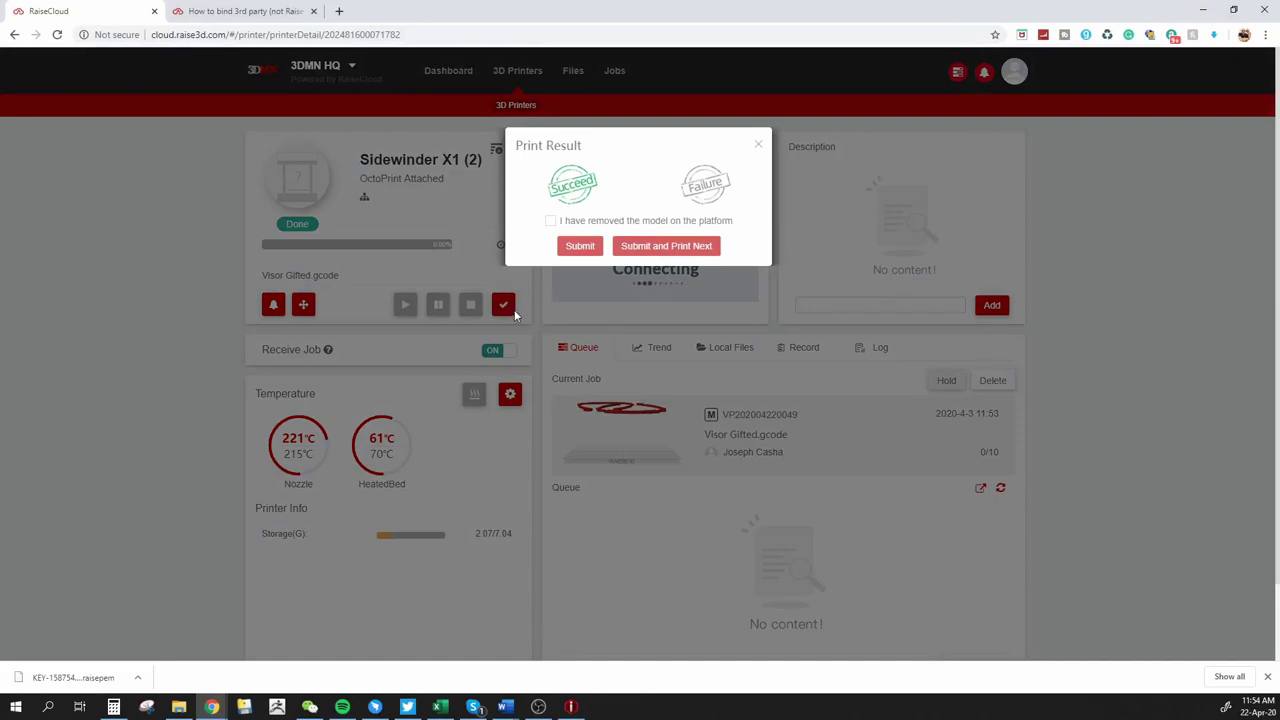
click(700, 192)
click(586, 197)
click(551, 222)
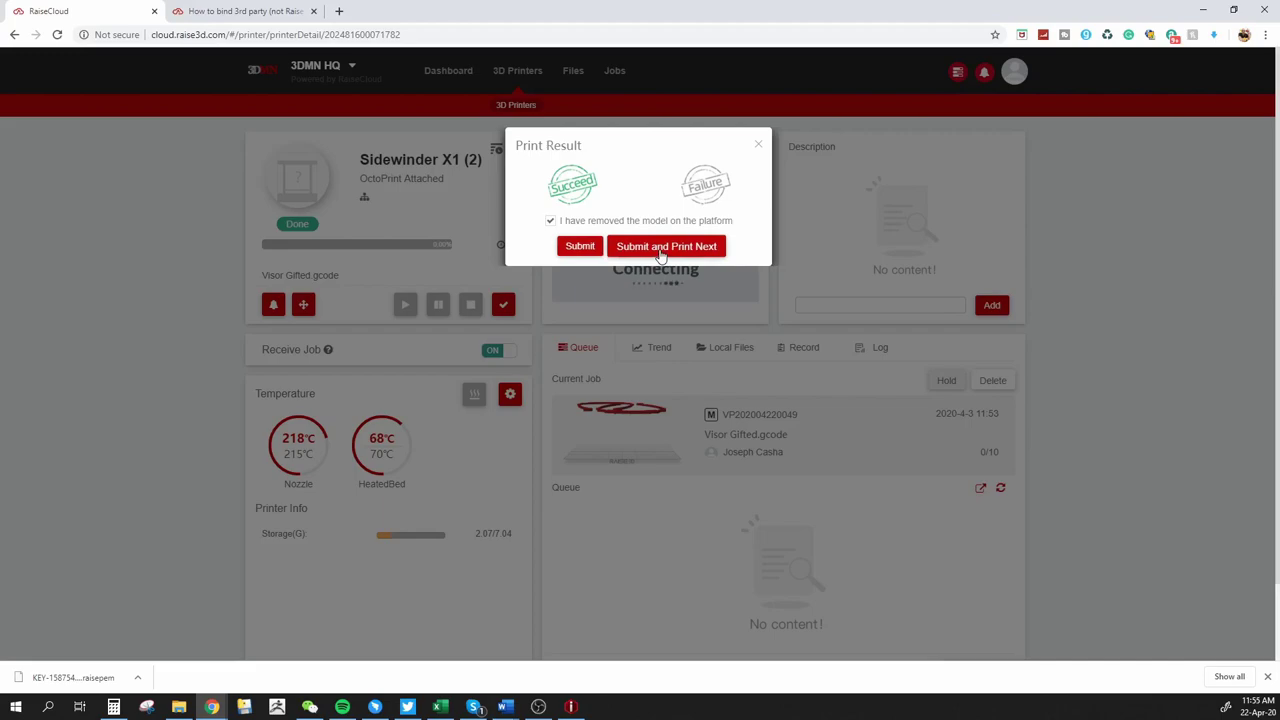
click(660, 252)
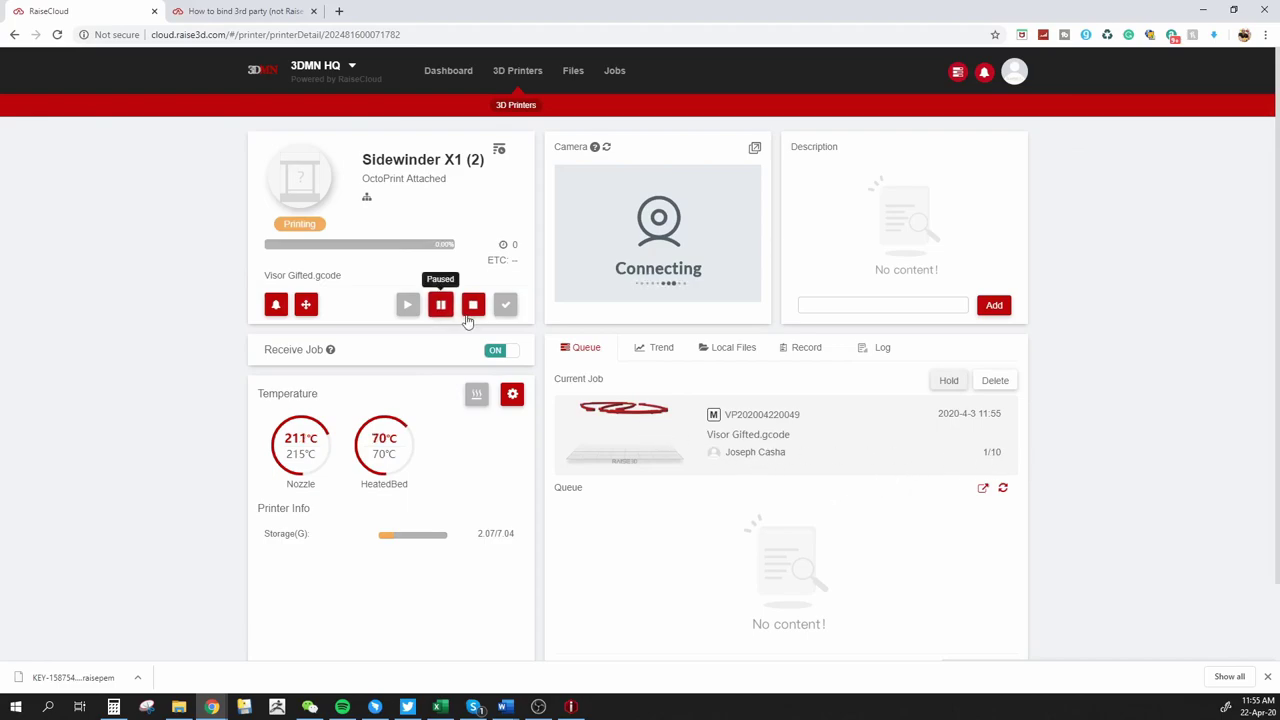
Step: Stop the newly started copy and browse My Files to the Ender 3 Hemera 0.6mm folder
click(474, 305)
click(717, 373)
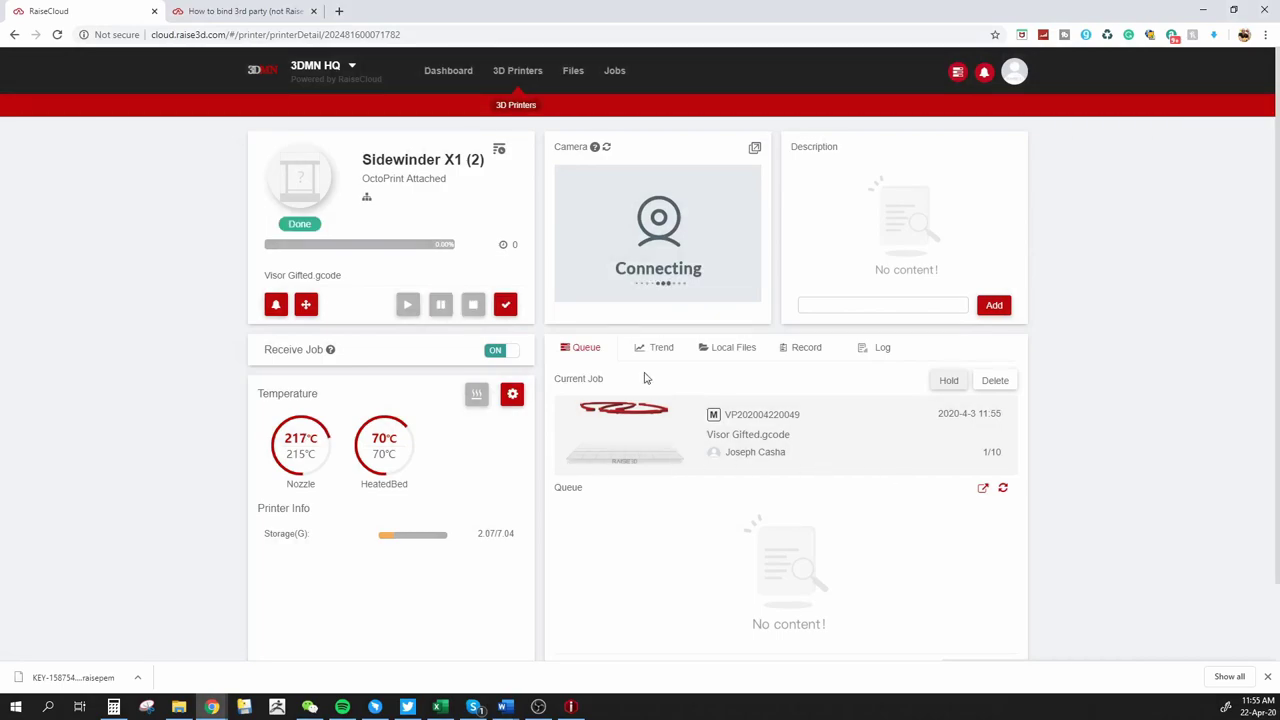
click(573, 85)
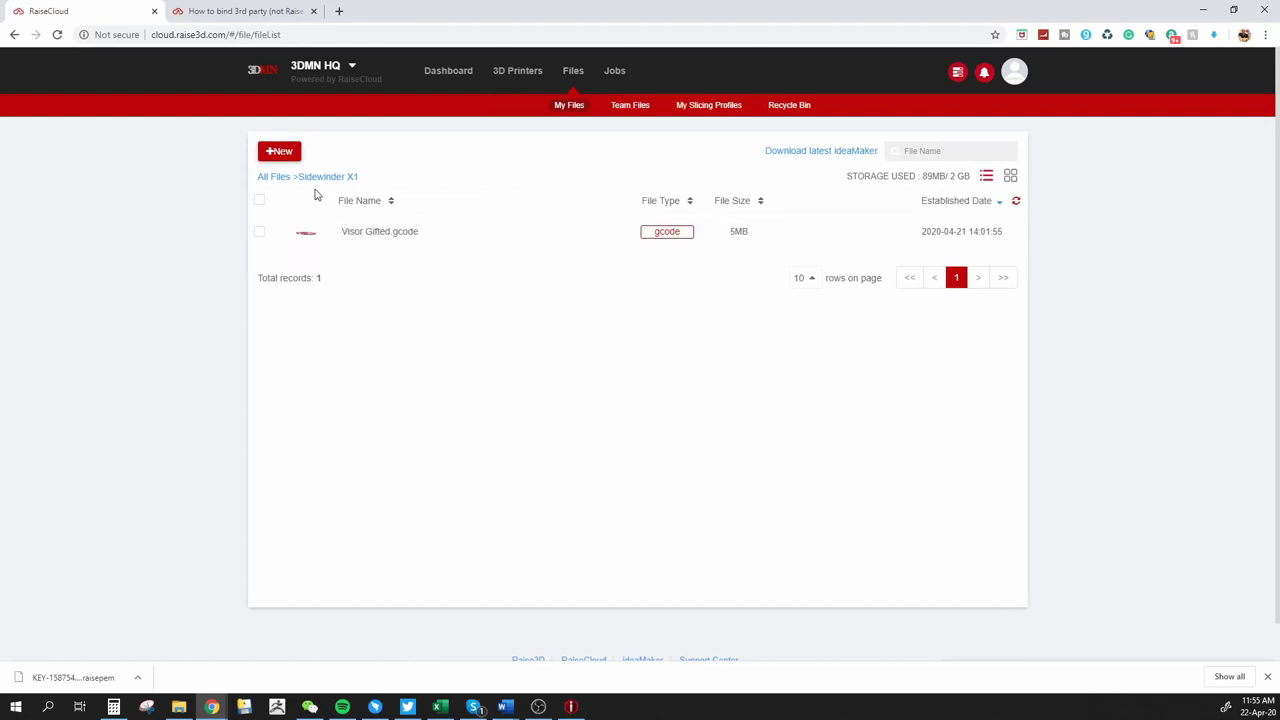
click(275, 176)
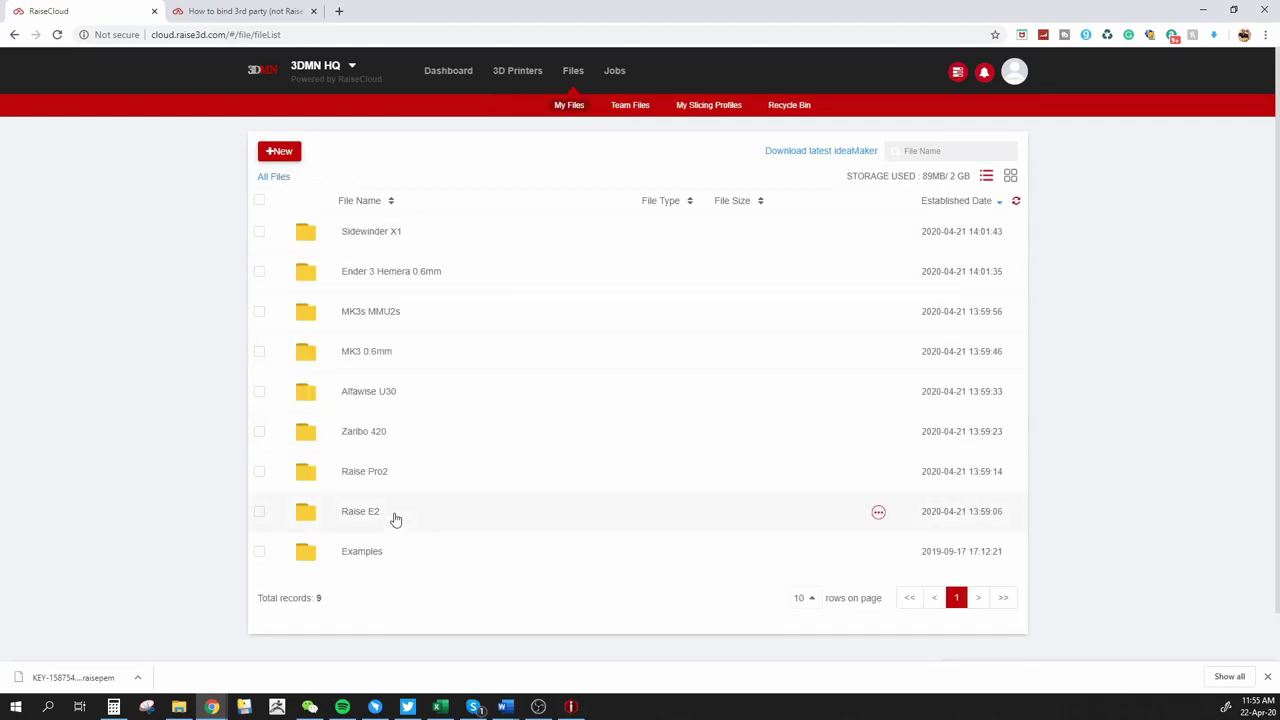
click(381, 360)
click(268, 178)
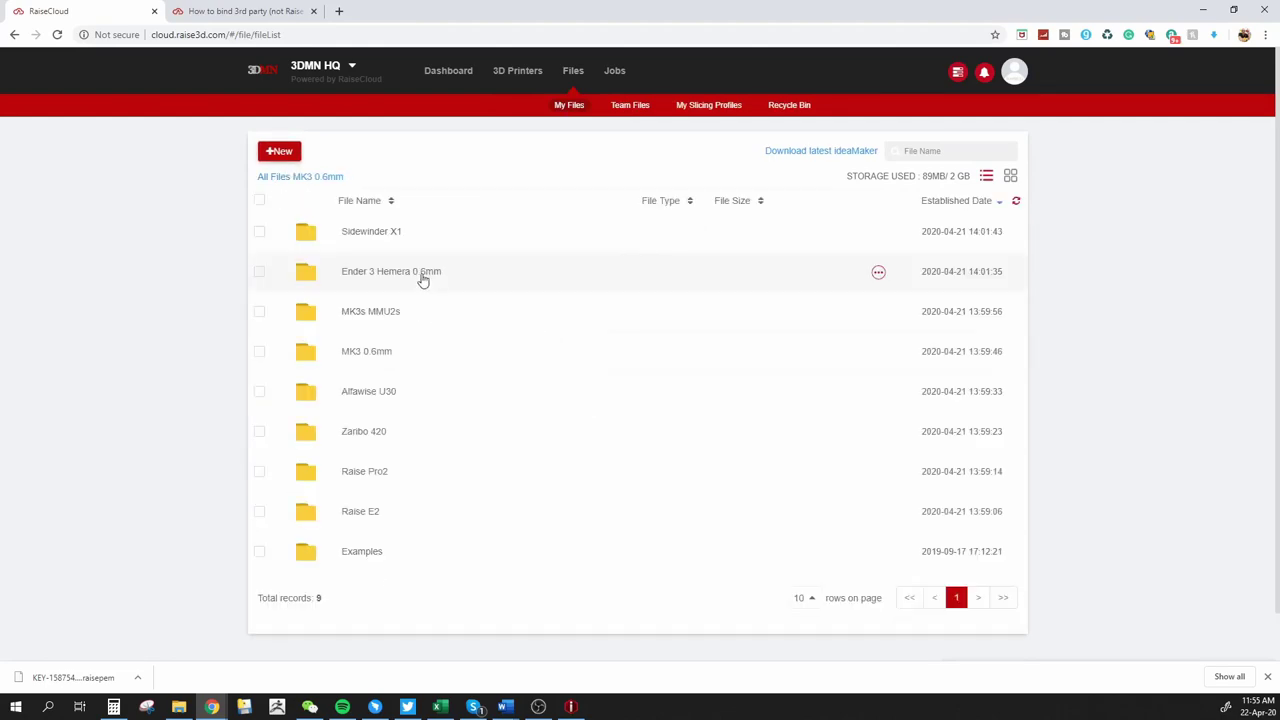
click(391, 237)
click(279, 178)
click(391, 272)
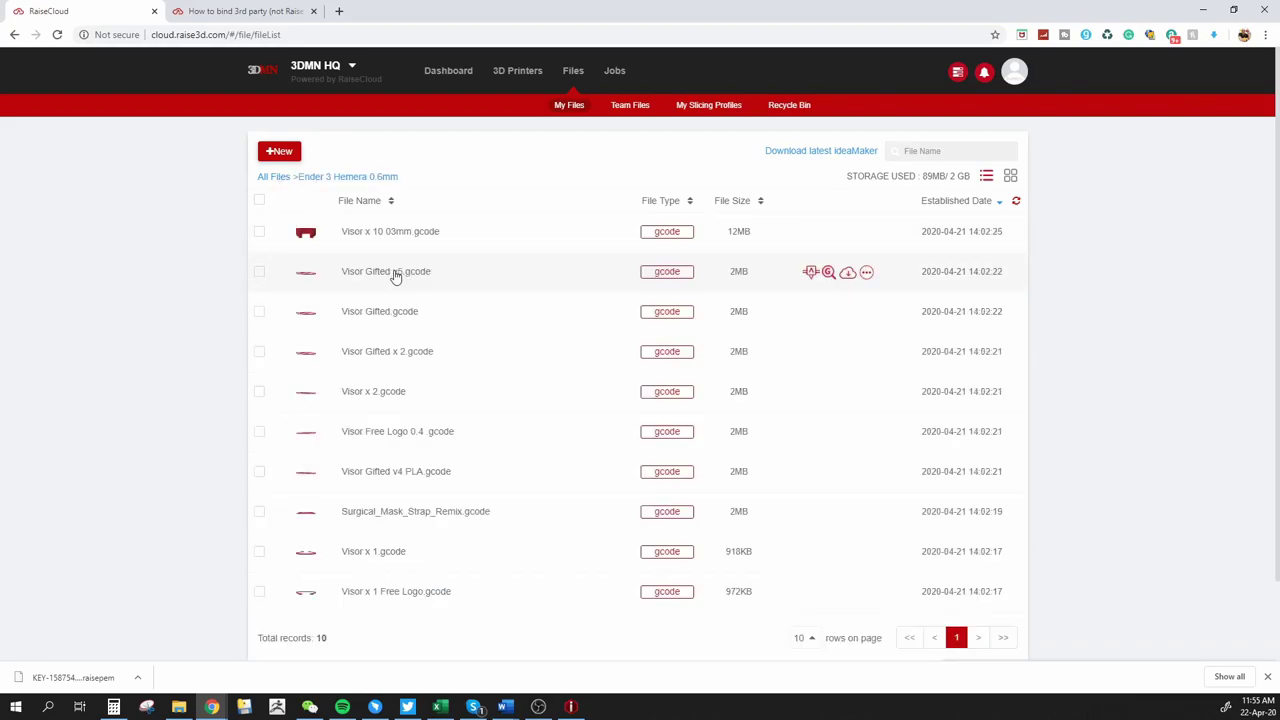
Step: Queue a 4-copy job of Visor Gifted v5.gcode on Sidewinder X1 (2) and confirm it
click(811, 271)
scroll(635, 428, down, 5)
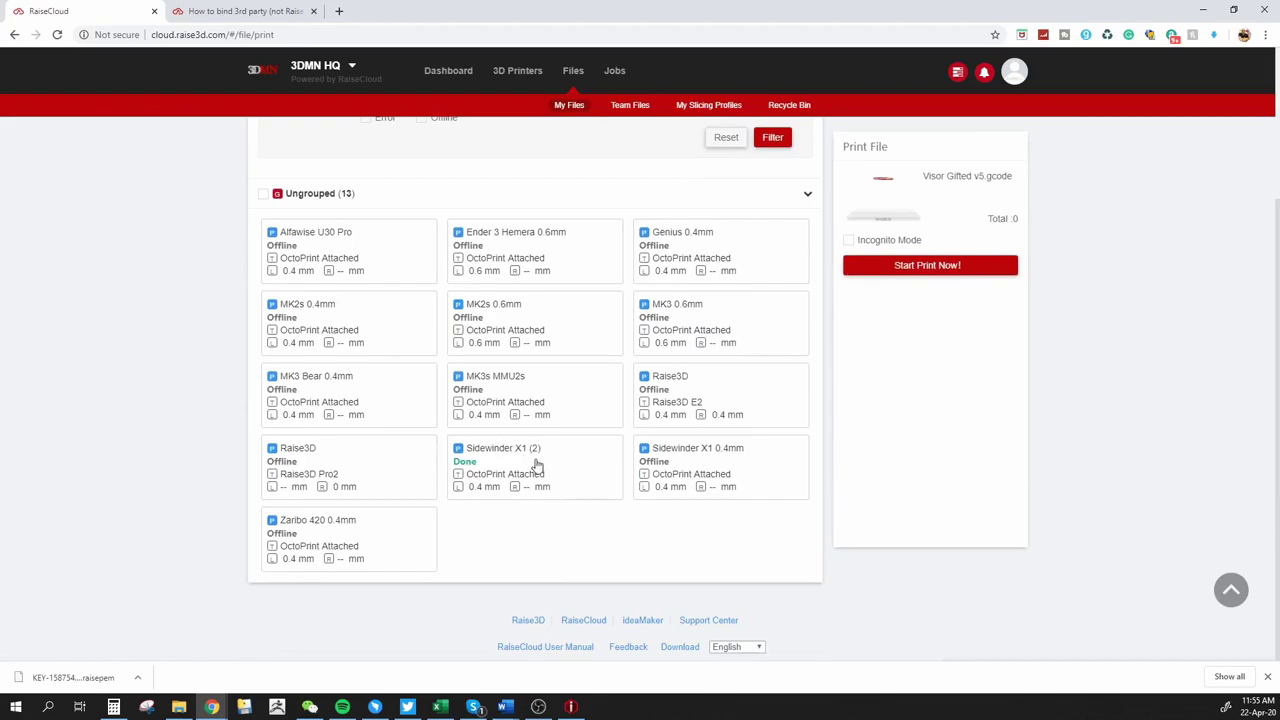
click(574, 466)
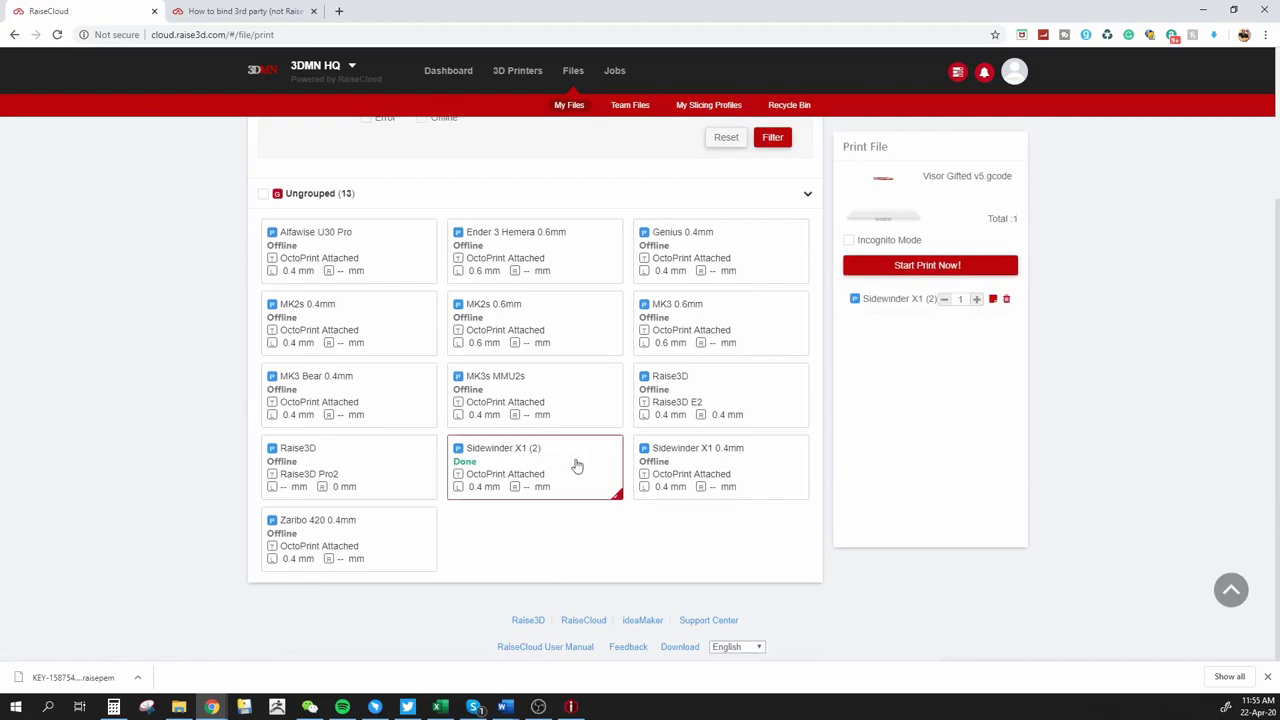
click(955, 265)
click(711, 385)
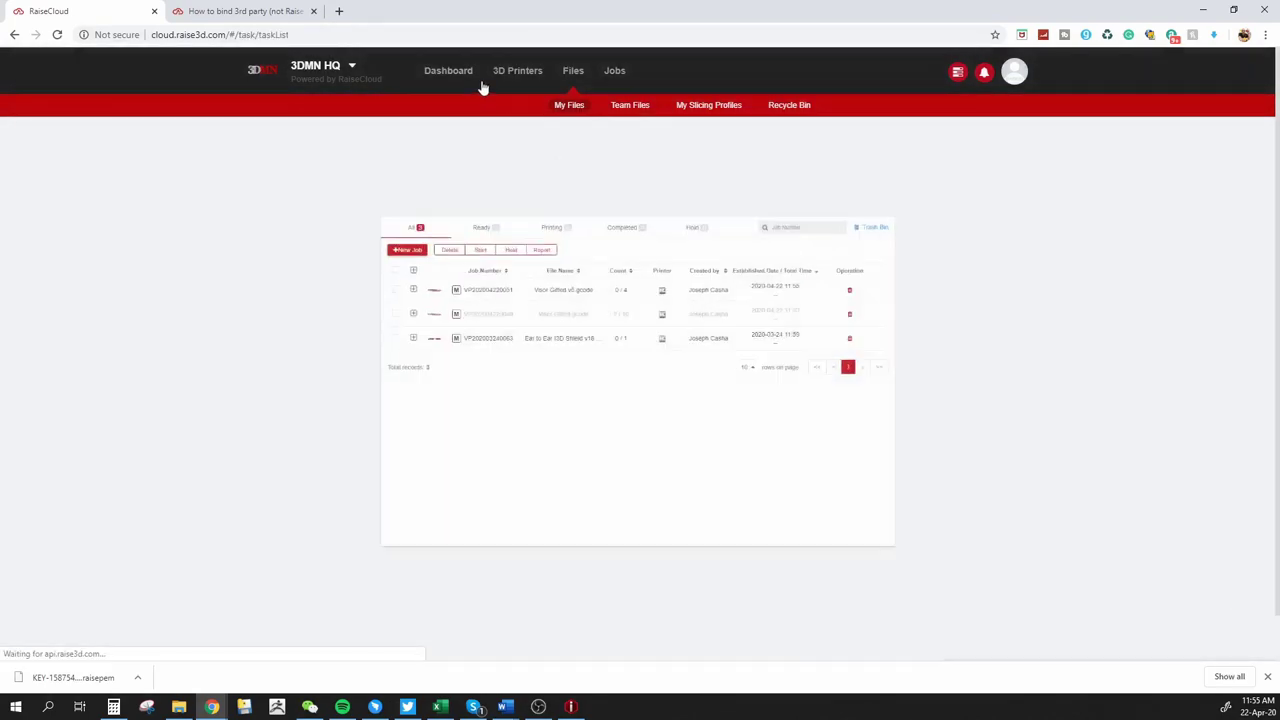
Step: Open Sidewinder X1 (2) via the dashboard's Done tile to see its two queued Visor jobs
click(449, 74)
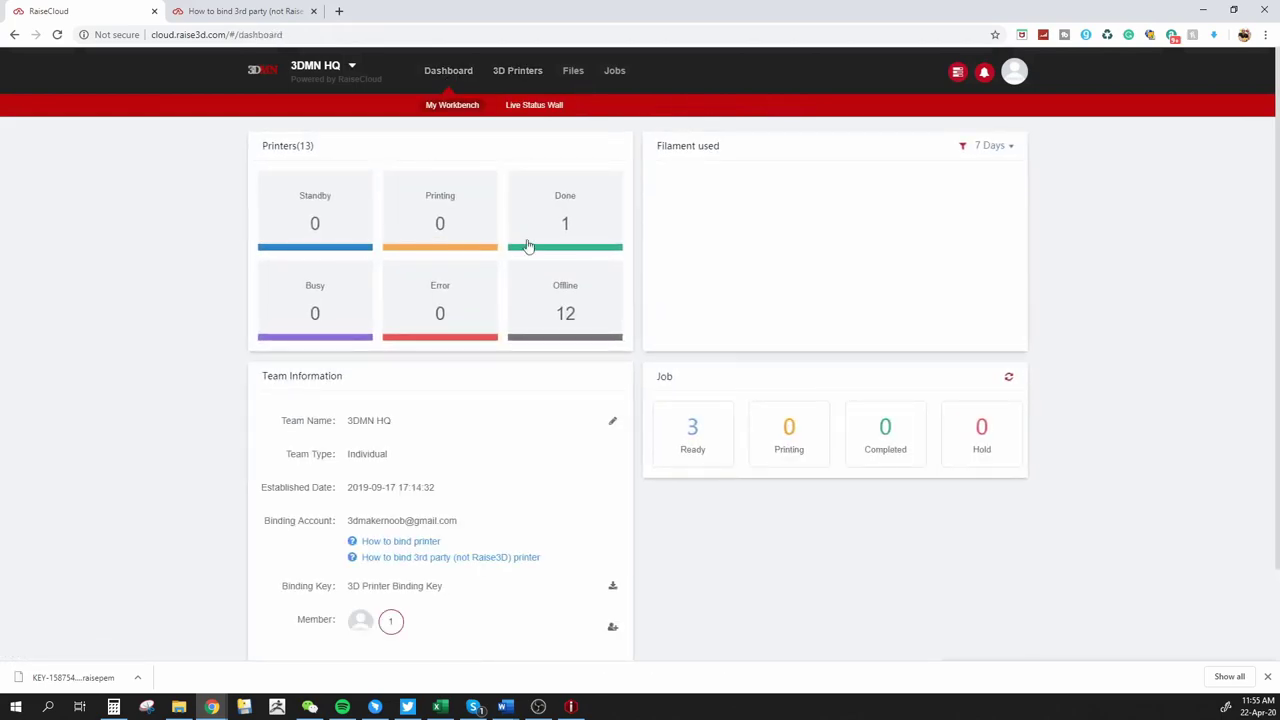
click(571, 214)
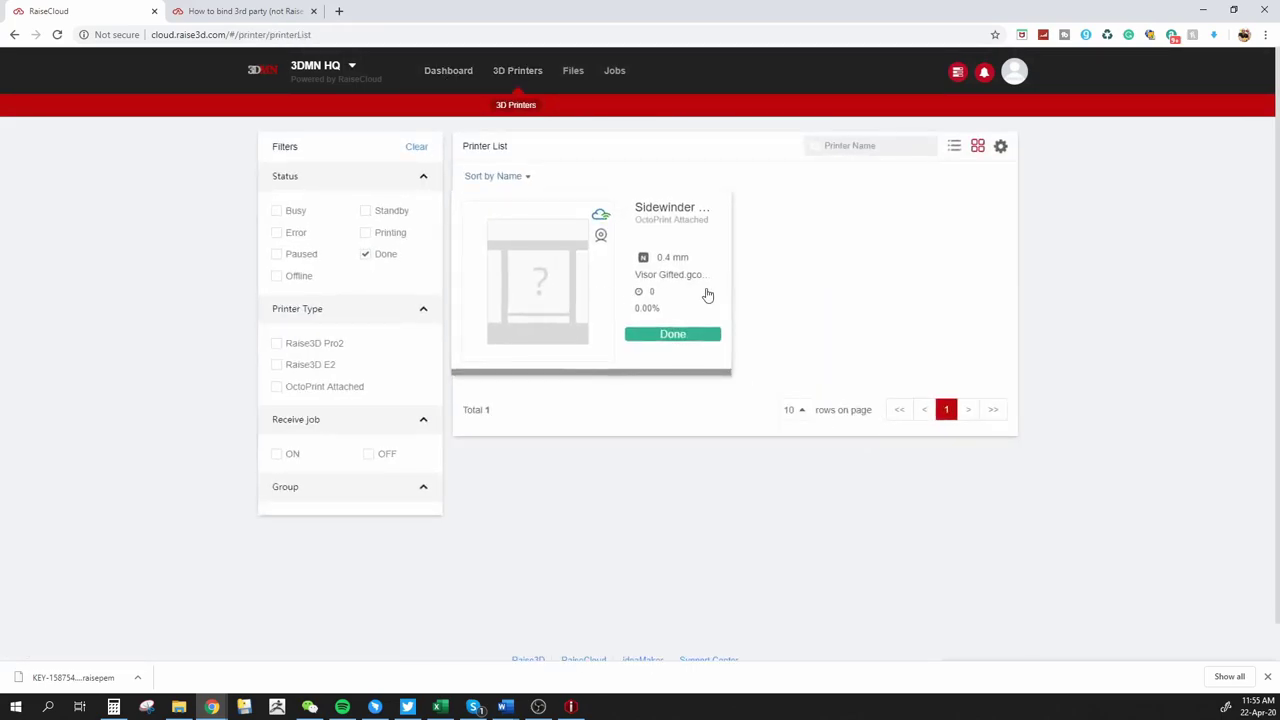
click(706, 291)
scroll(900, 400, down, 2)
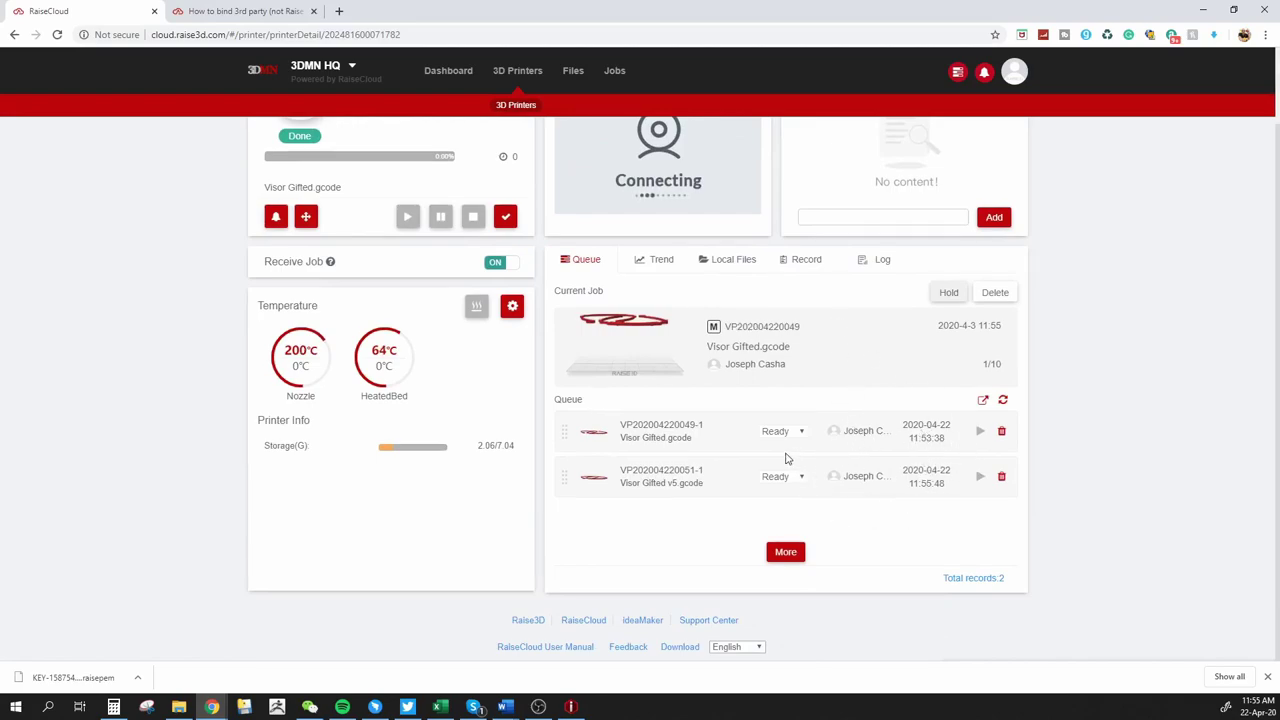
scroll(990, 392, up, 1)
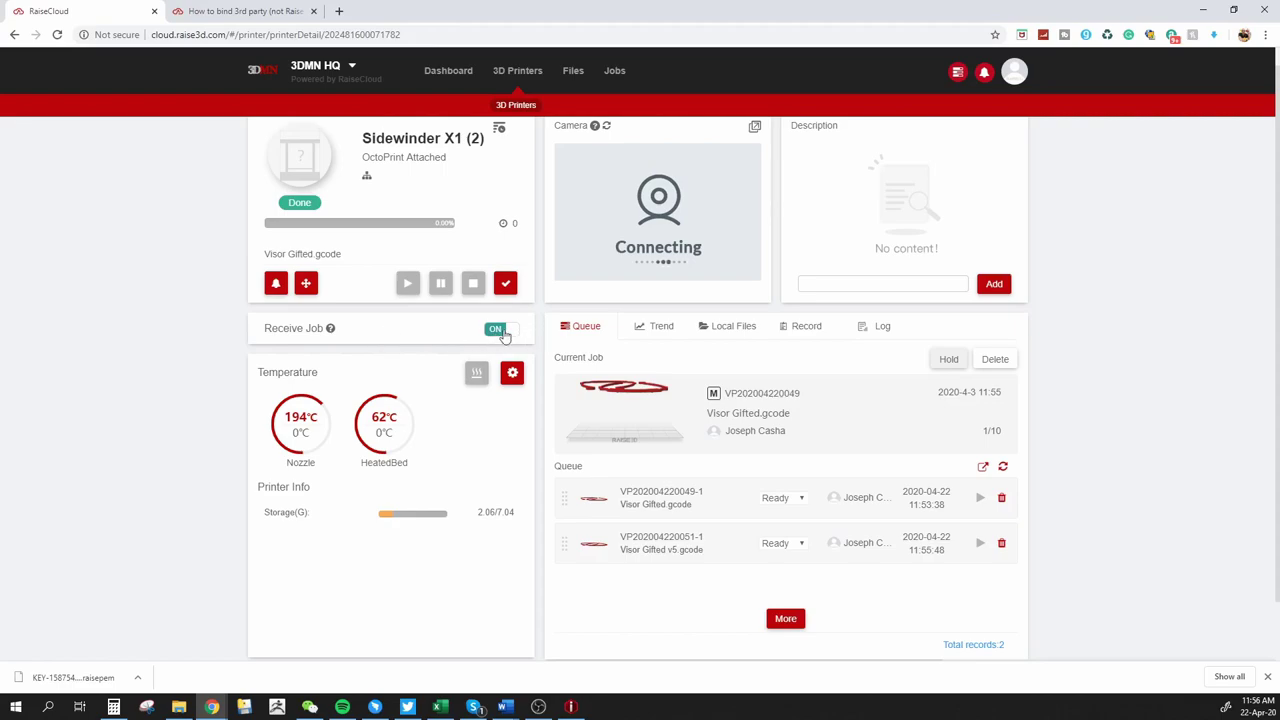
Step: Try the Receive Job toggle and cancel deleting the current job
click(500, 332)
click(994, 358)
click(727, 405)
Step: Mark the current Sidewinder X1 (2) job succeeded with the model removed, then Submit and Print Next
scroll(885, 435, up, 1)
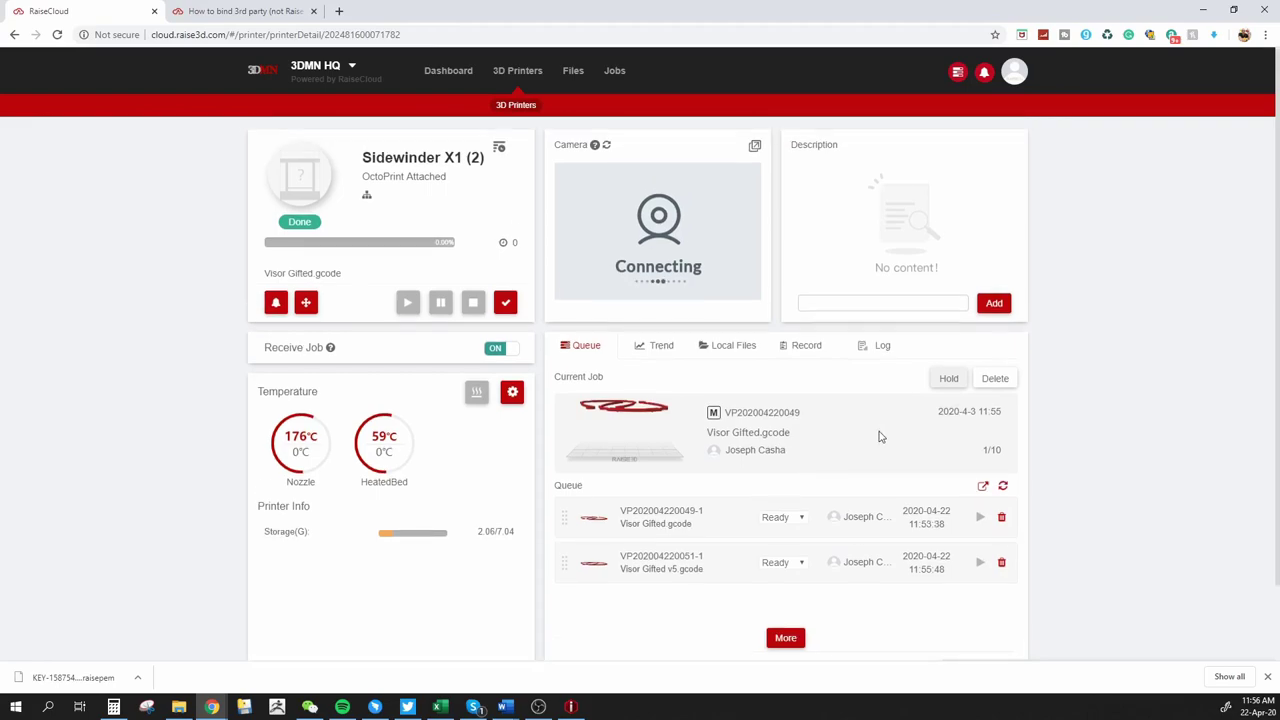
click(505, 306)
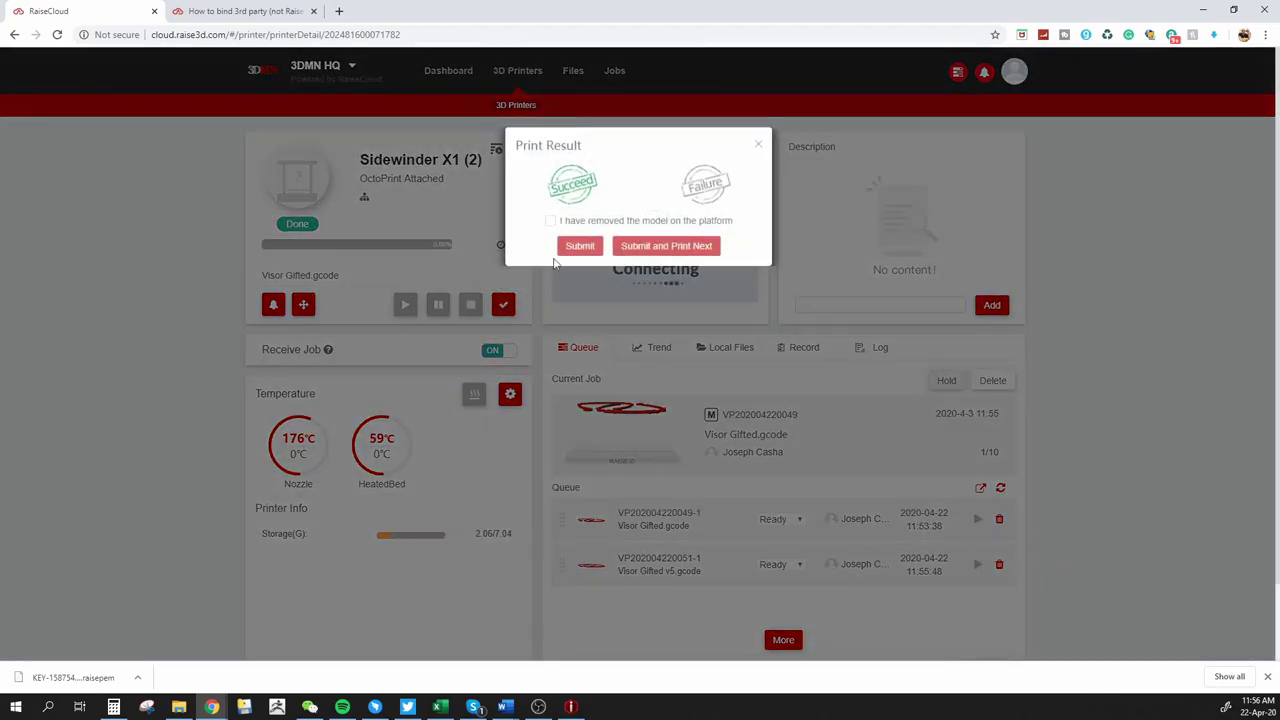
click(550, 220)
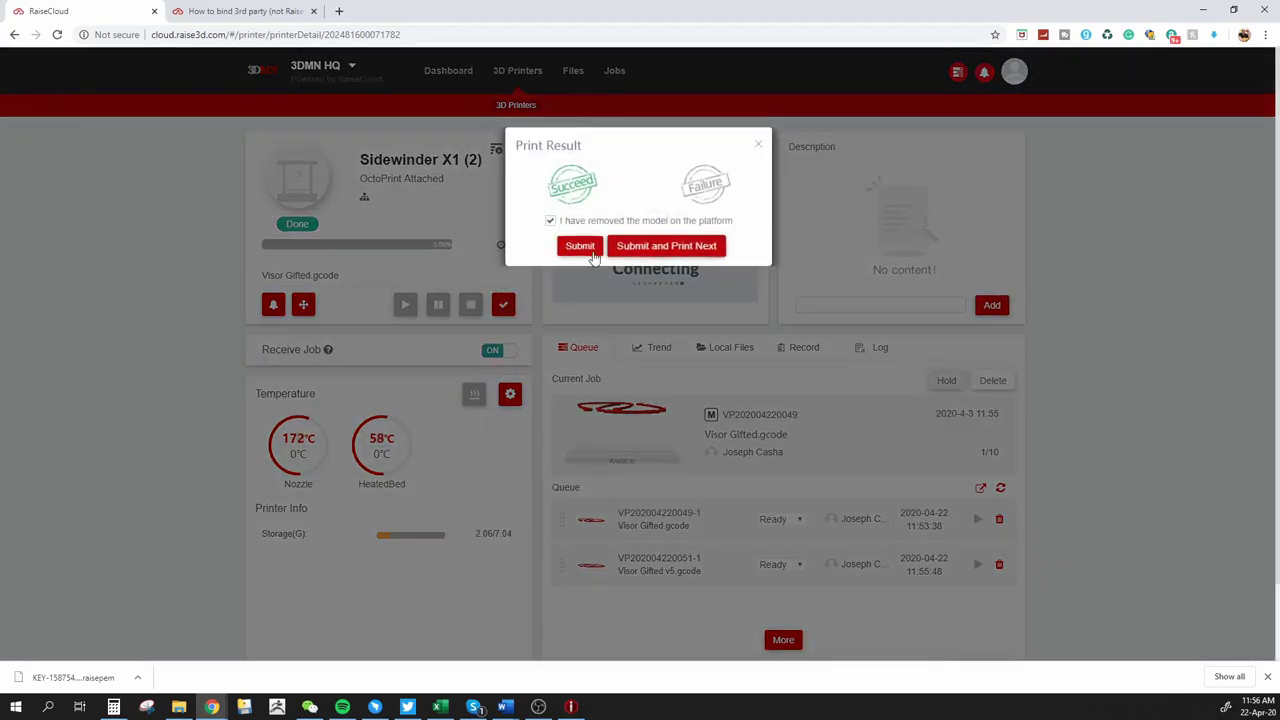
click(668, 247)
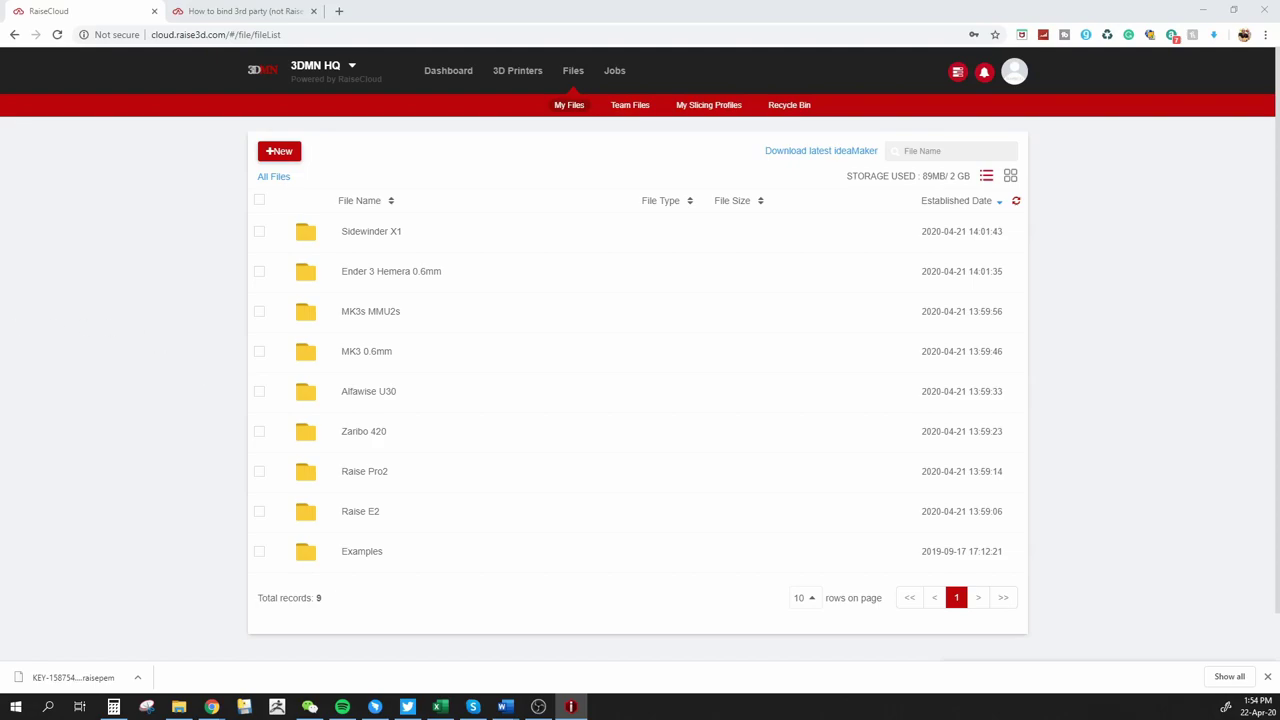
Step: Sign in to the RaiseCloud account from ideaMaker with the account password
click(570, 706)
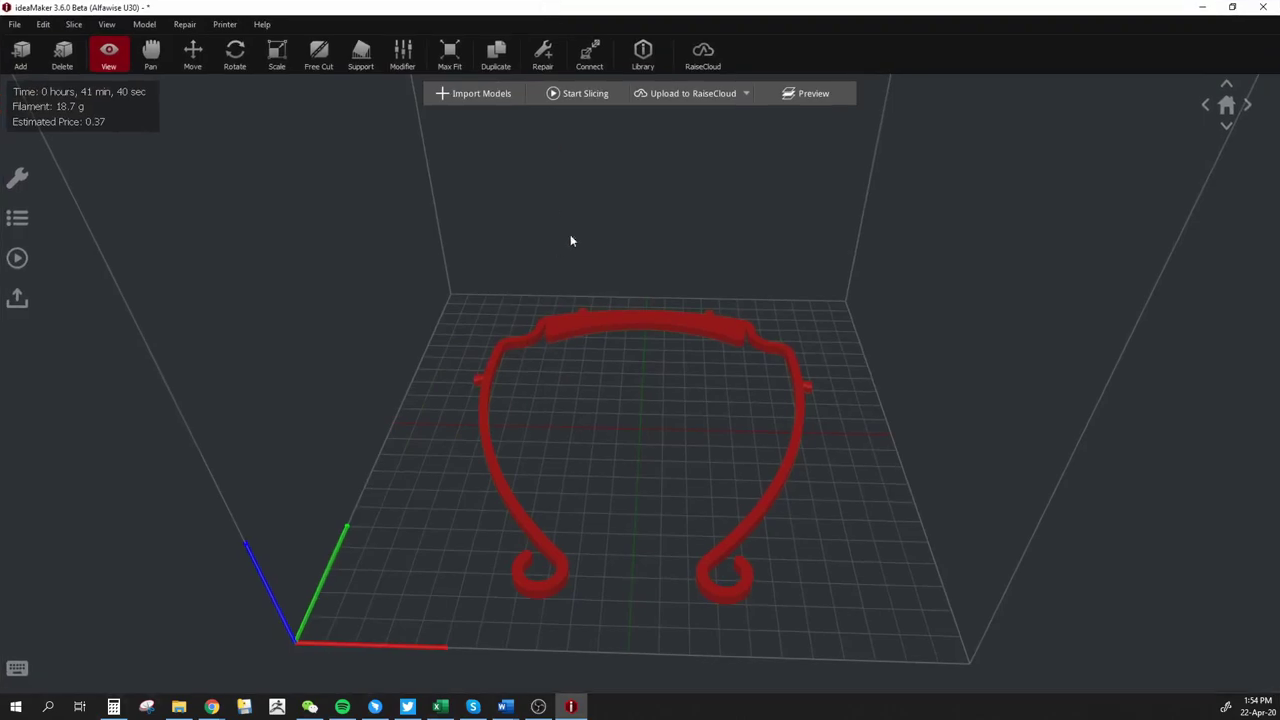
click(703, 55)
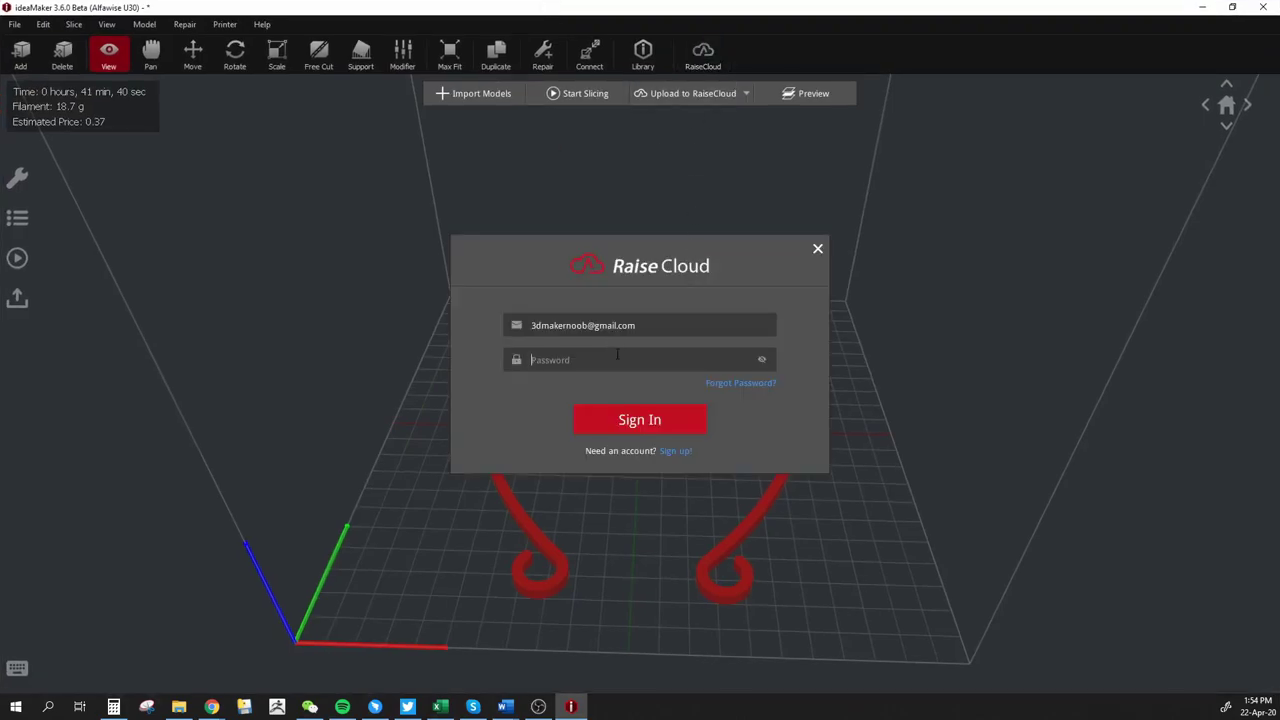
text(***)
key(Return)
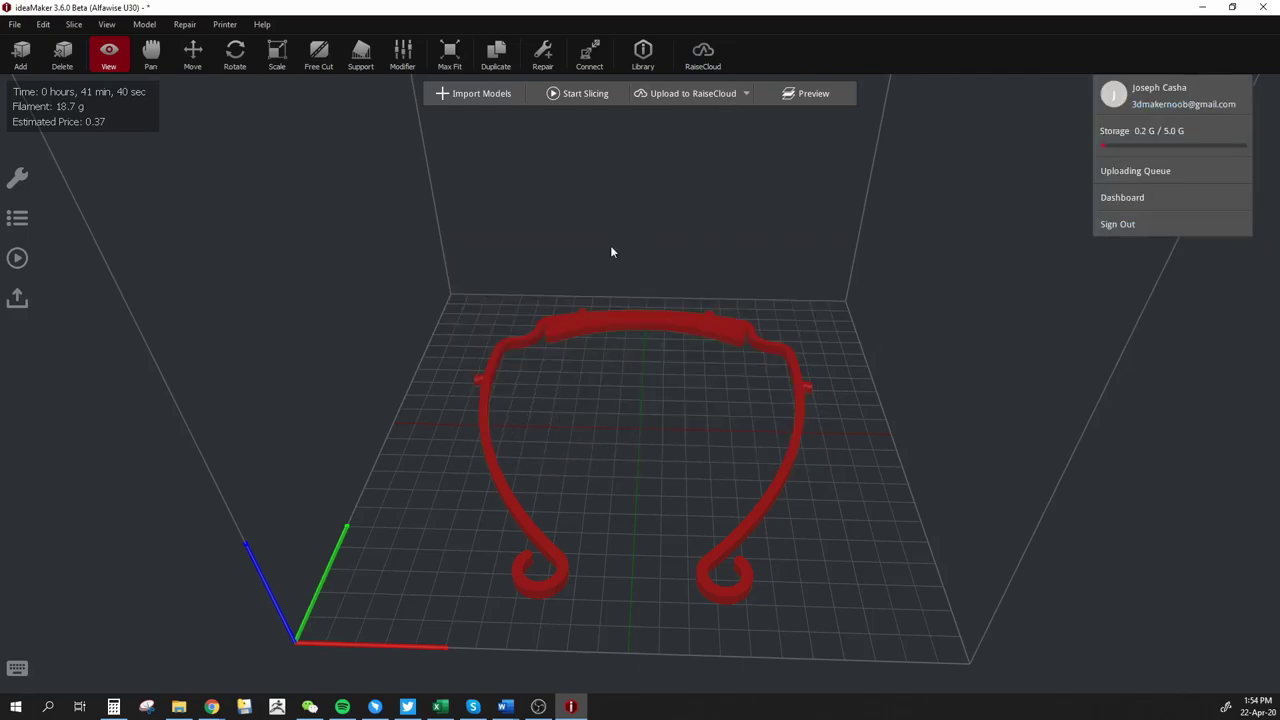
Step: Slice the visor with the U30 PLA 0.3 template and upload it as Visor Gifted X1.gcode
click(580, 93)
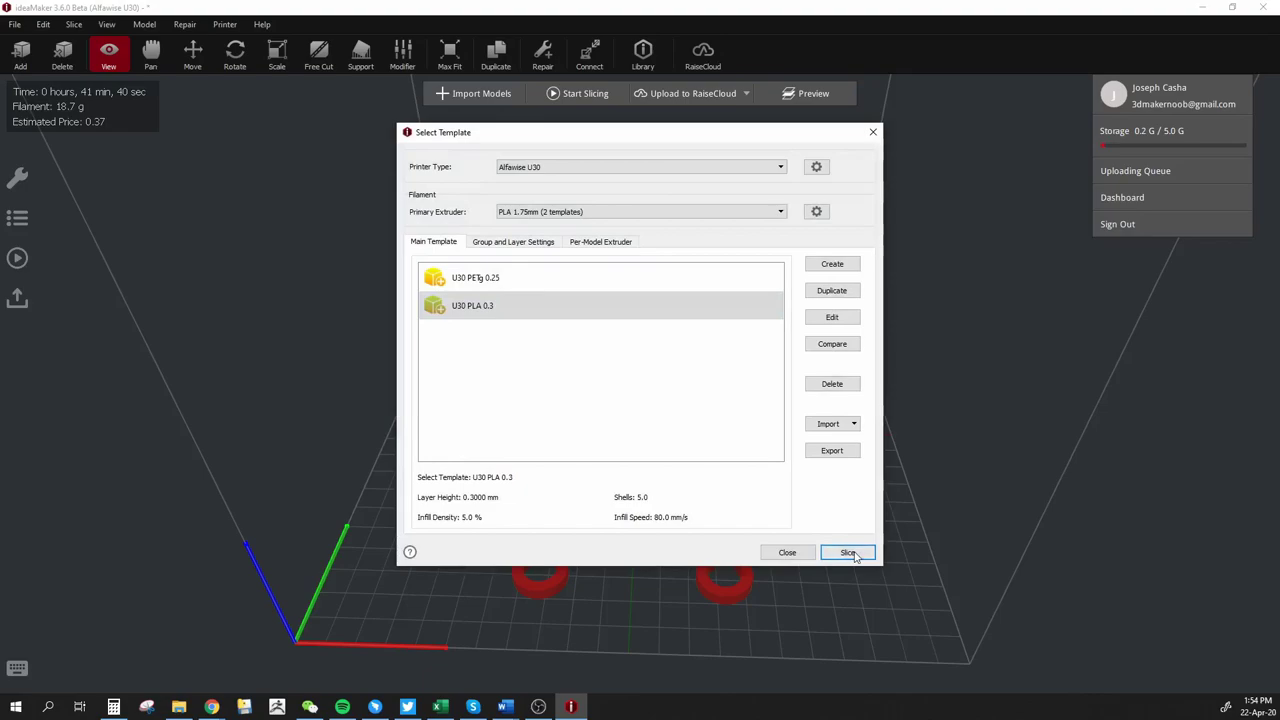
click(846, 550)
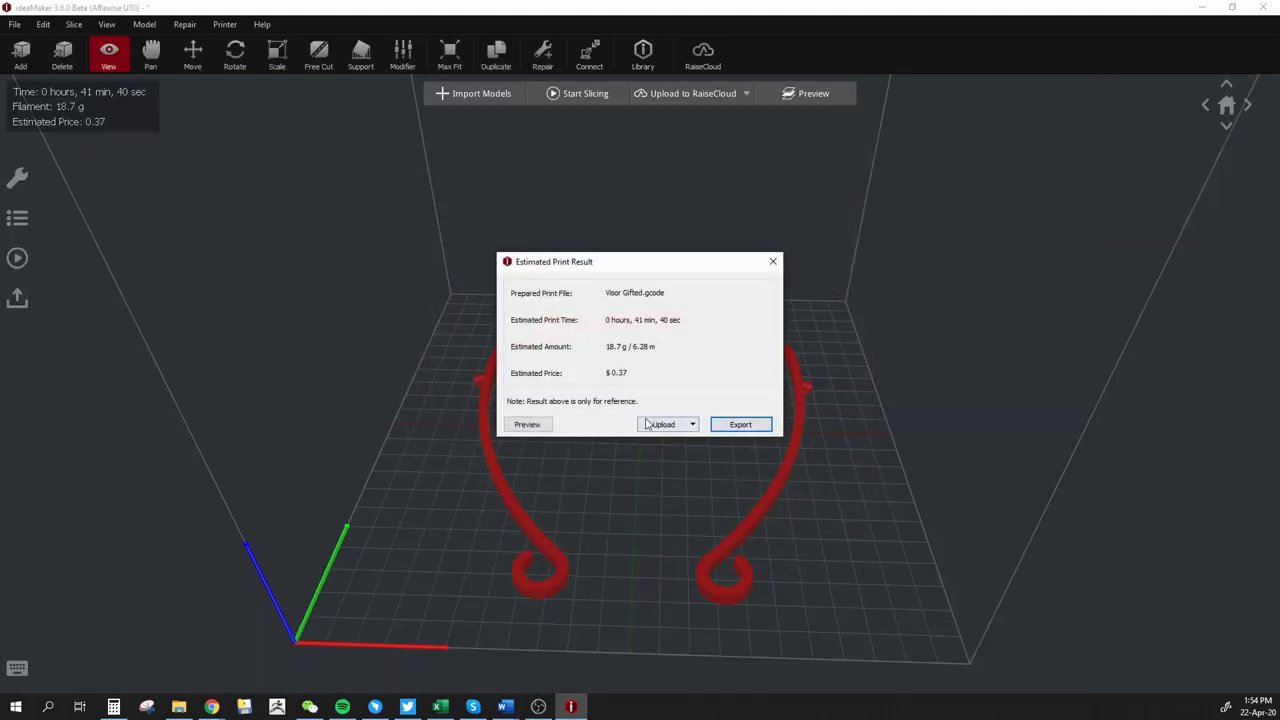
click(684, 425)
click(697, 457)
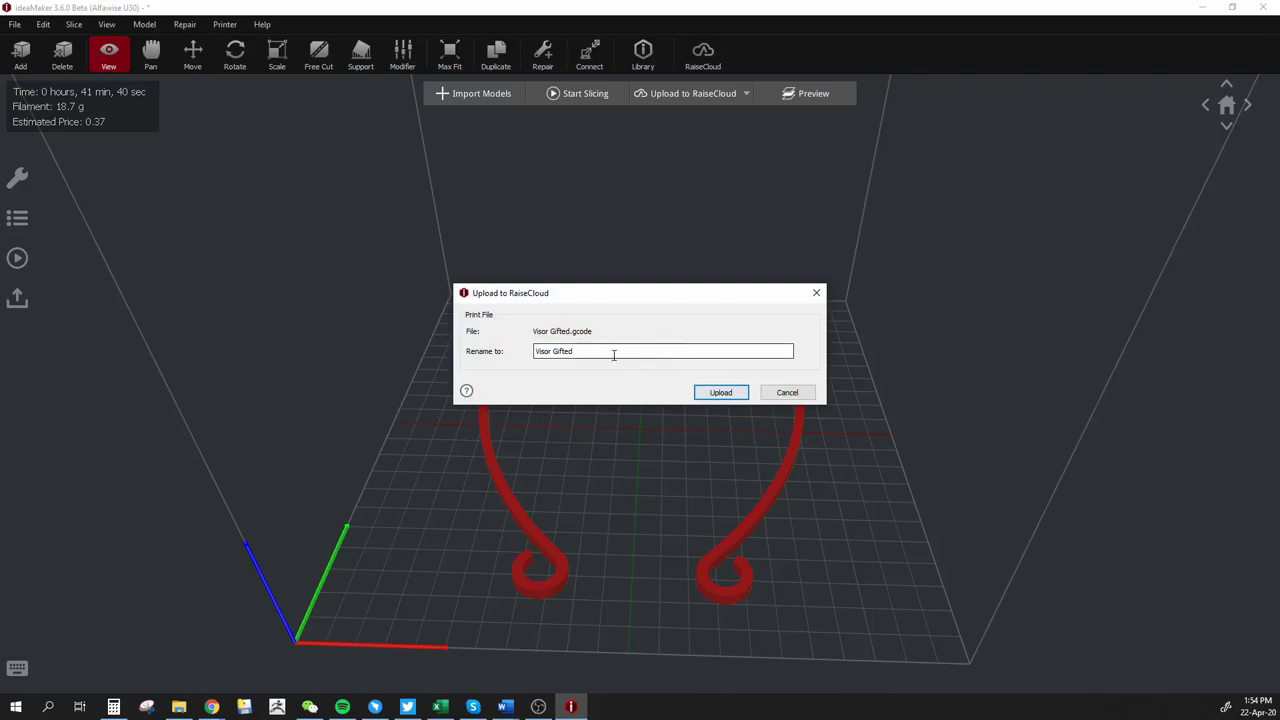
text(X1)
click(741, 393)
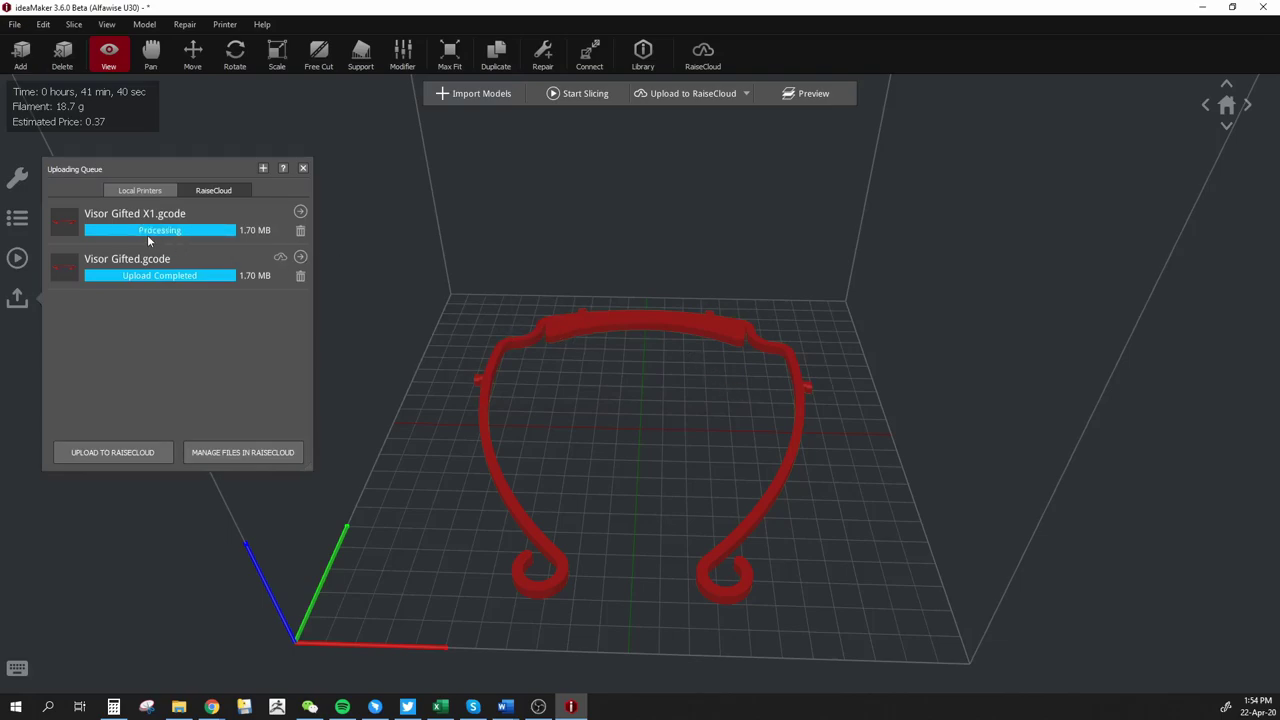
Step: Close the upload queue, return to RaiseCloud and reload My Files to show the new upload
click(303, 168)
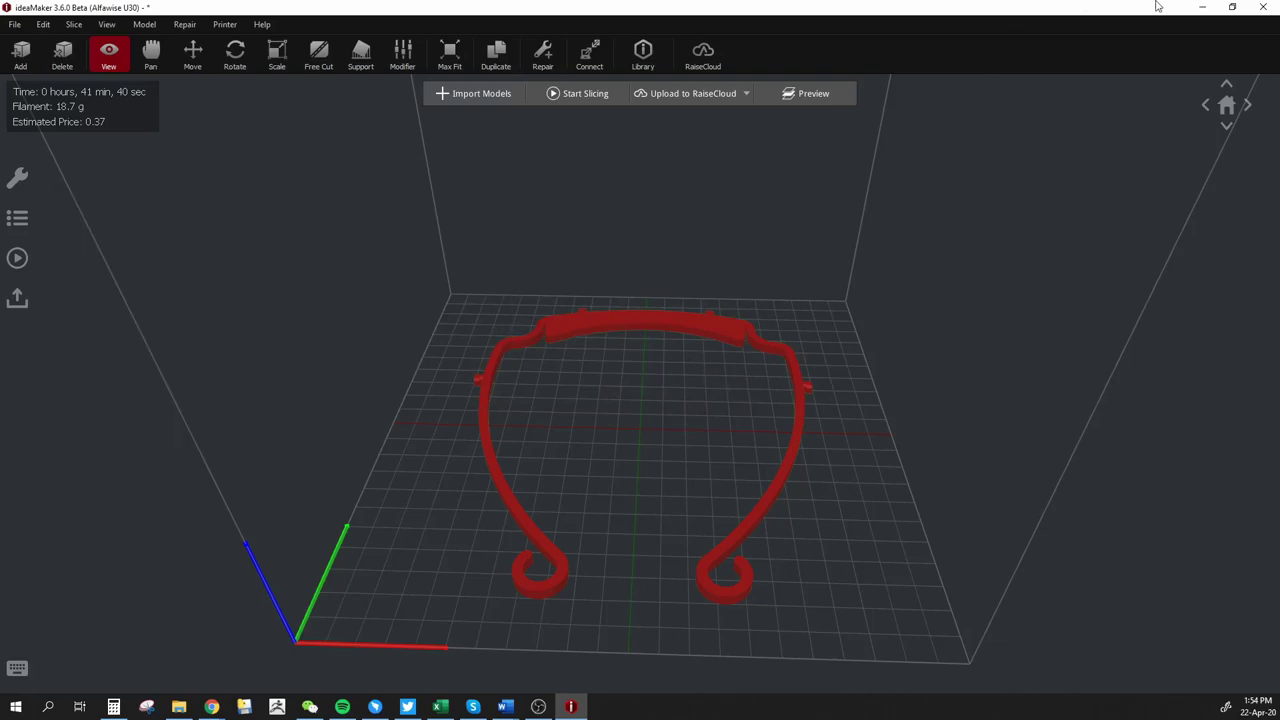
key(alt+Tab)
key(F5)
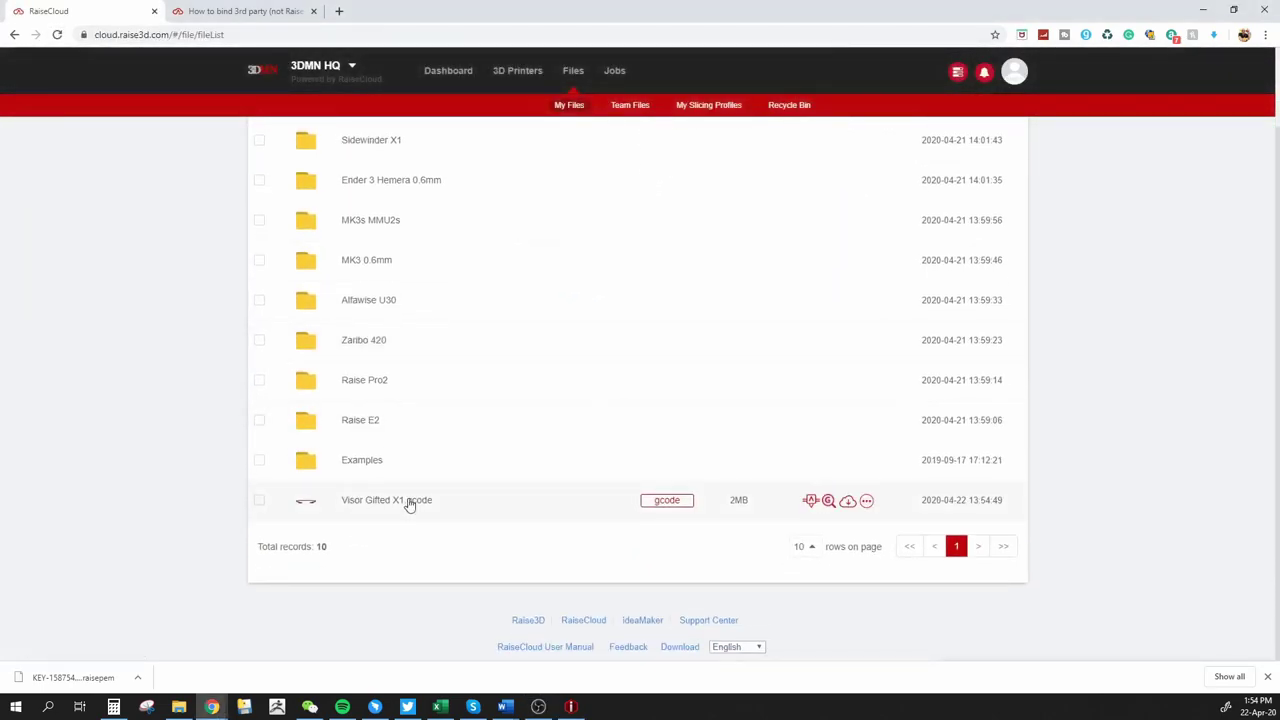
Step: Move Visor Gifted X1.gcode into the Sidewinder X1 folder, open that folder and start printing it
mouse_move(313, 510)
scroll(294, 508, up, 1)
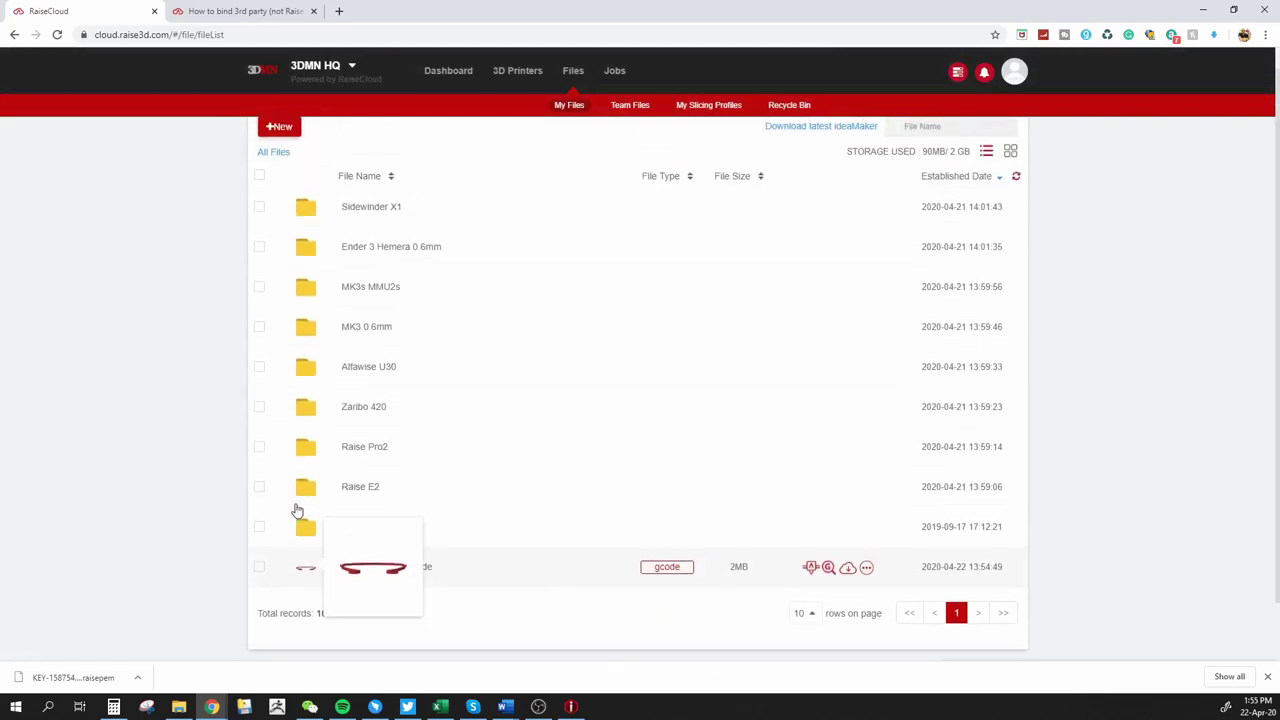
click(259, 570)
scroll(409, 470, up, 1)
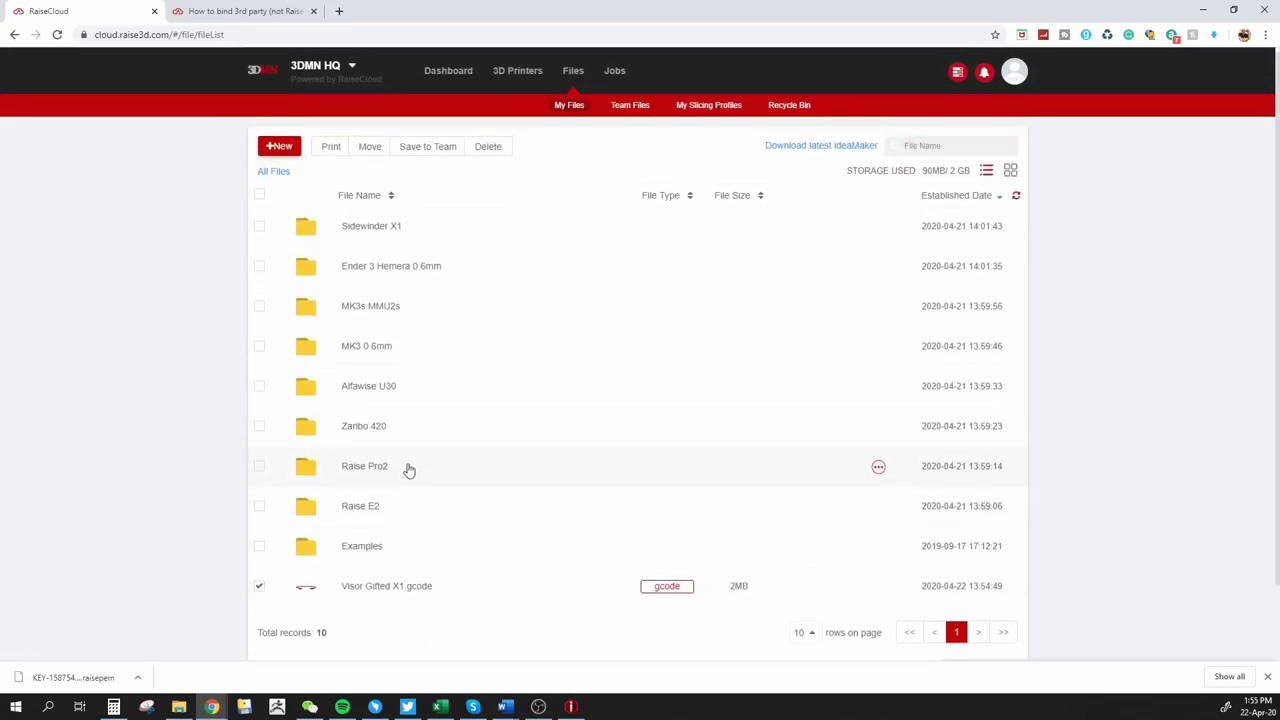
click(369, 147)
click(533, 186)
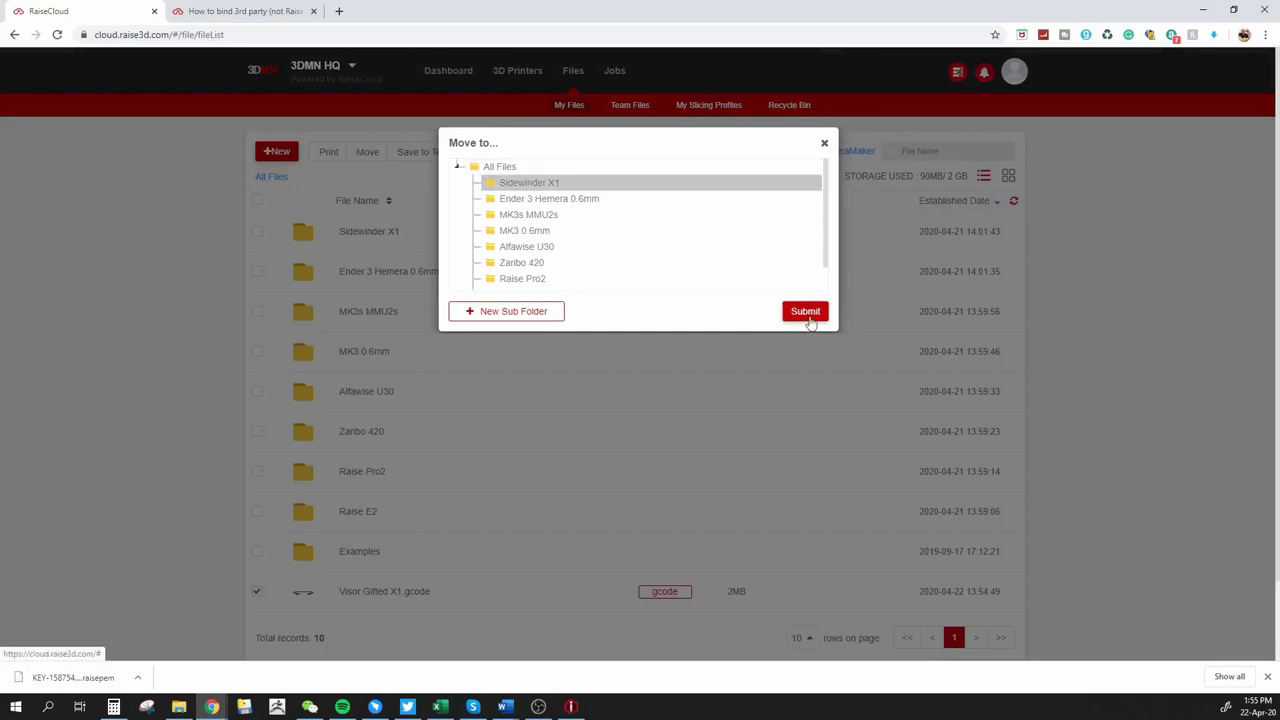
click(805, 312)
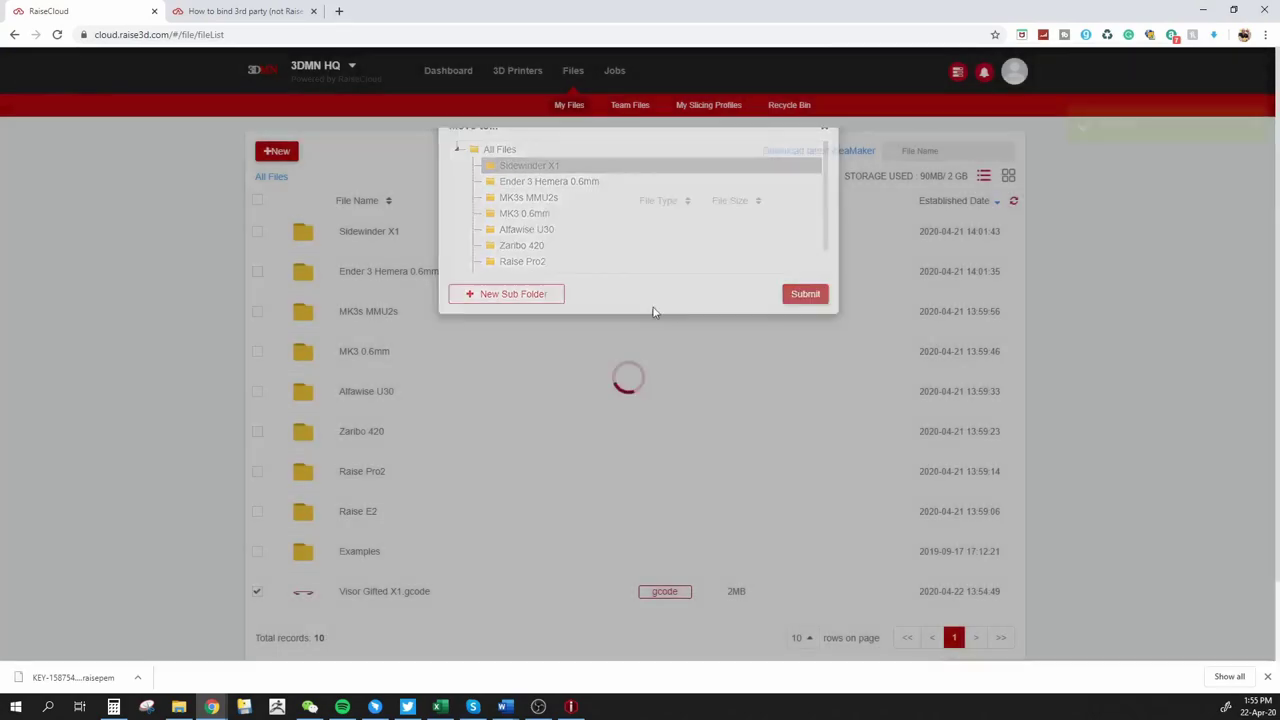
click(386, 234)
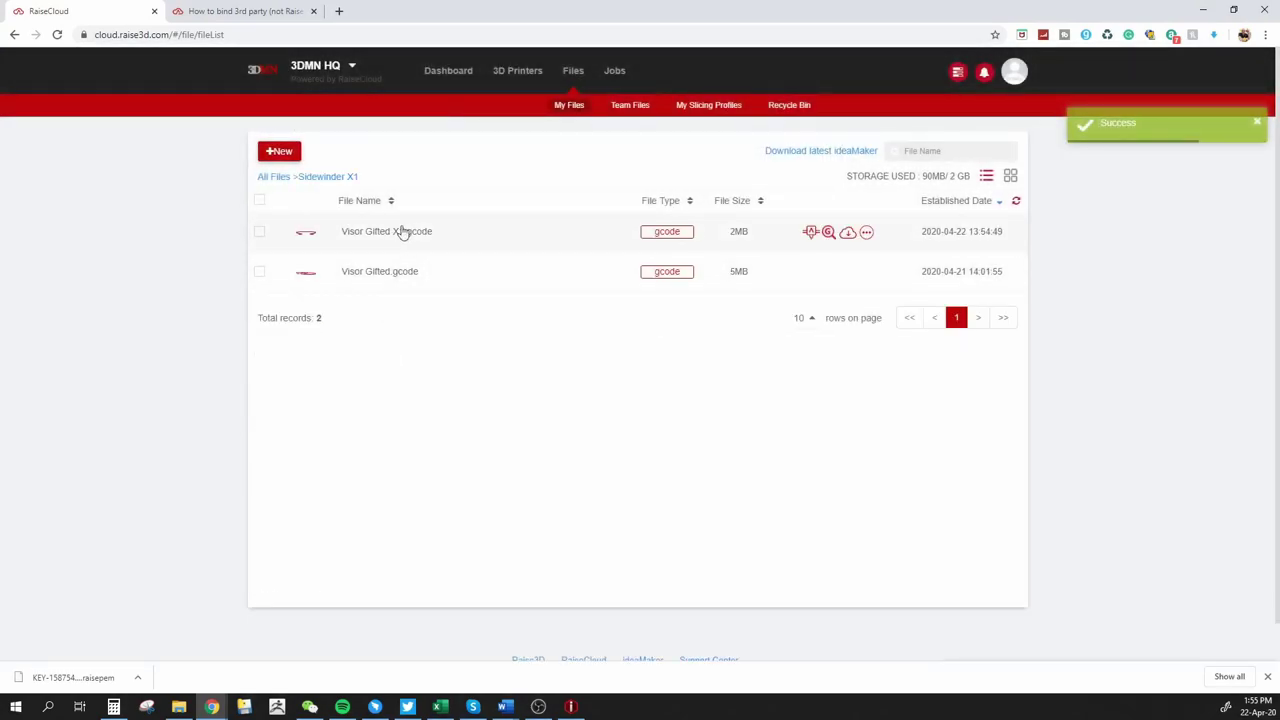
click(812, 231)
Step: Send Visor Gifted X1.gcode to the Sidewinder X1 (2) printer and confirm the print job
scroll(566, 495, down, 1)
scroll(590, 505, down, 2)
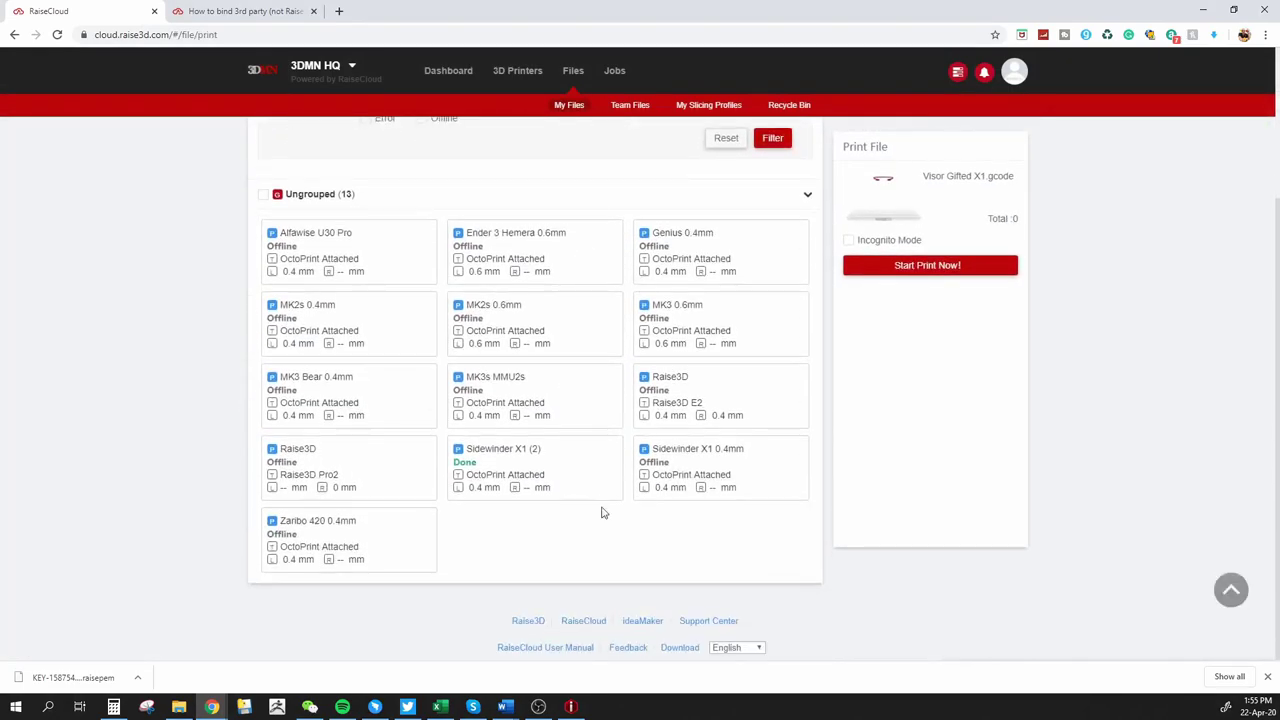
click(558, 474)
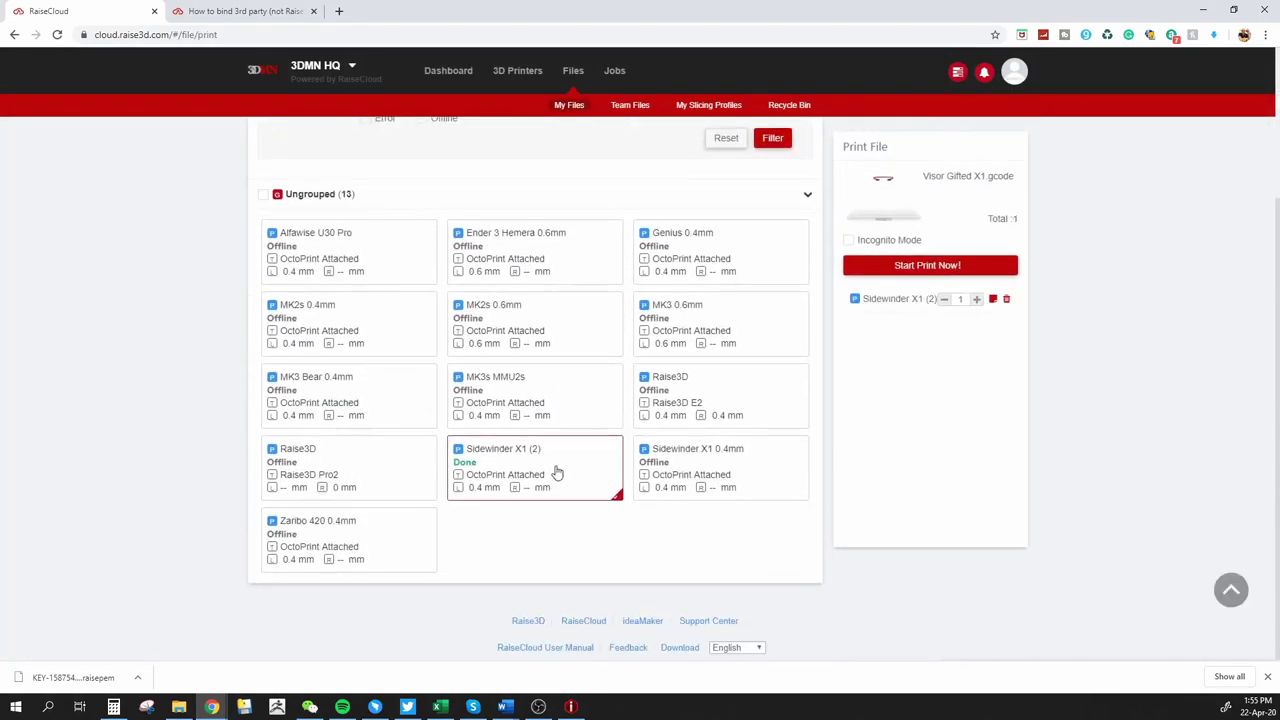
click(943, 272)
click(711, 370)
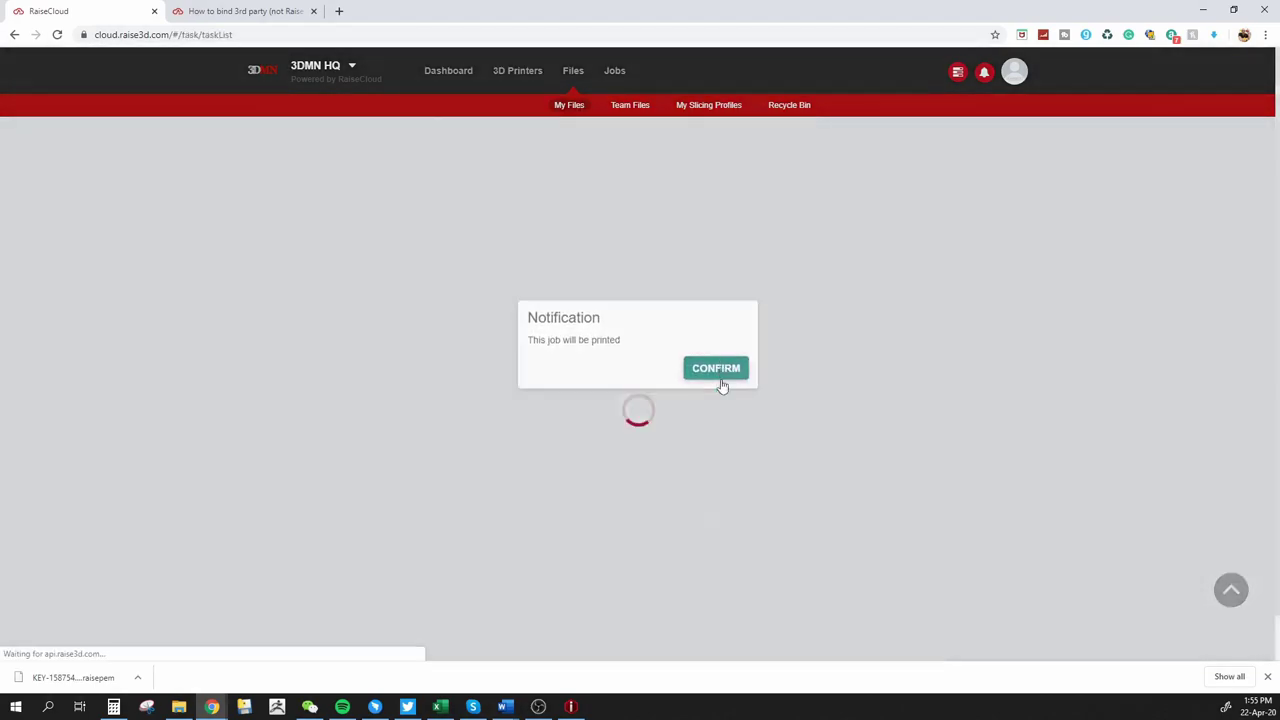
Step: From the Dashboard's Done list, open Sidewinder X1 (2) and delete the queued Visor Gifted v5.gcode job
click(449, 76)
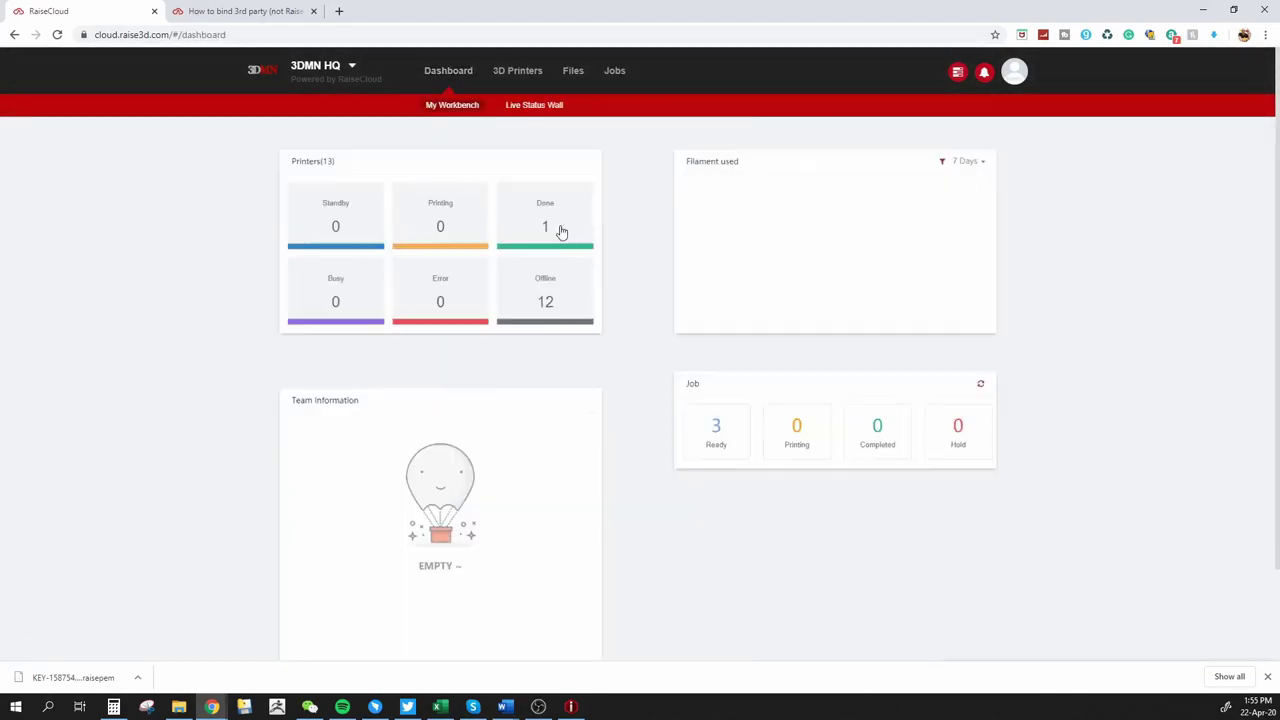
click(574, 214)
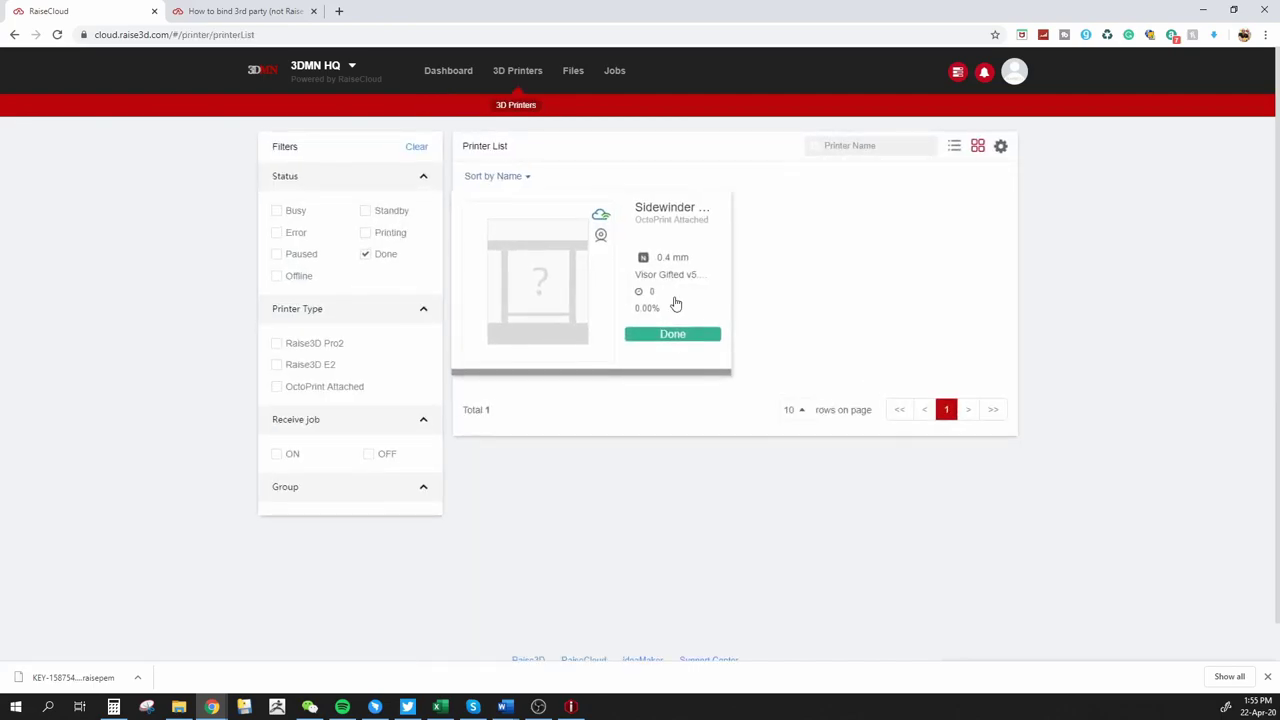
click(684, 320)
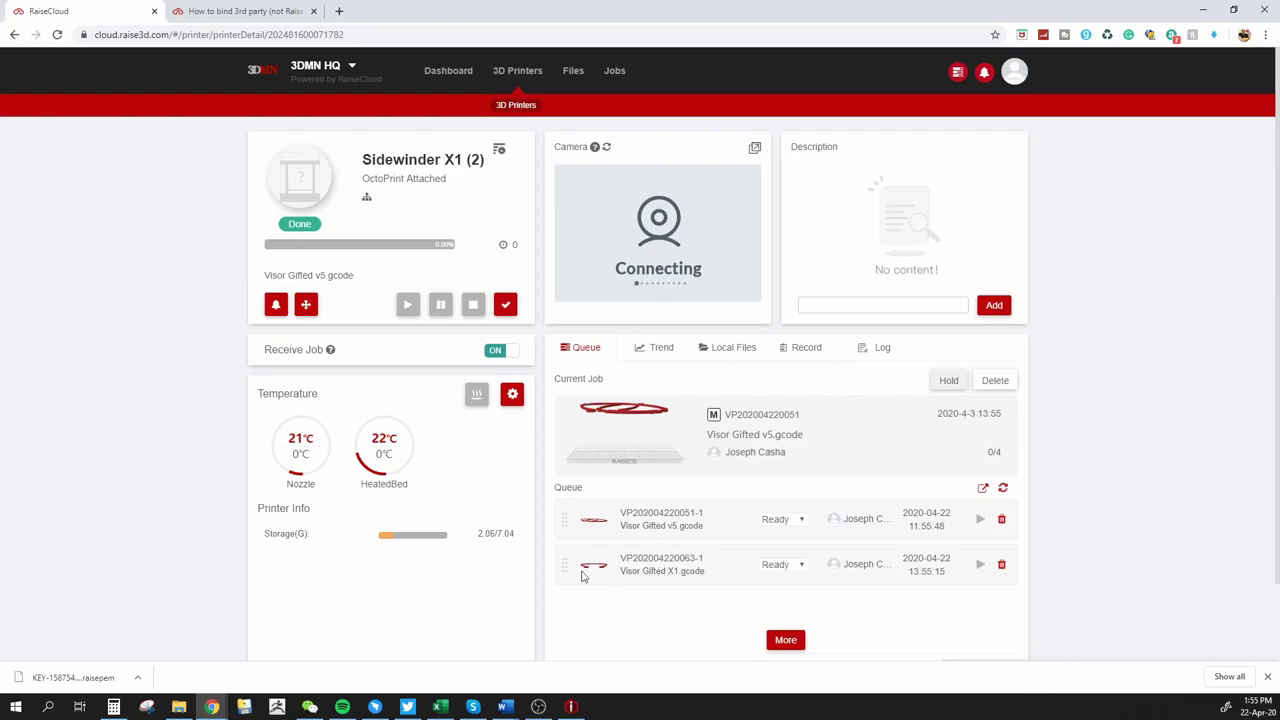
click(1001, 521)
click(720, 399)
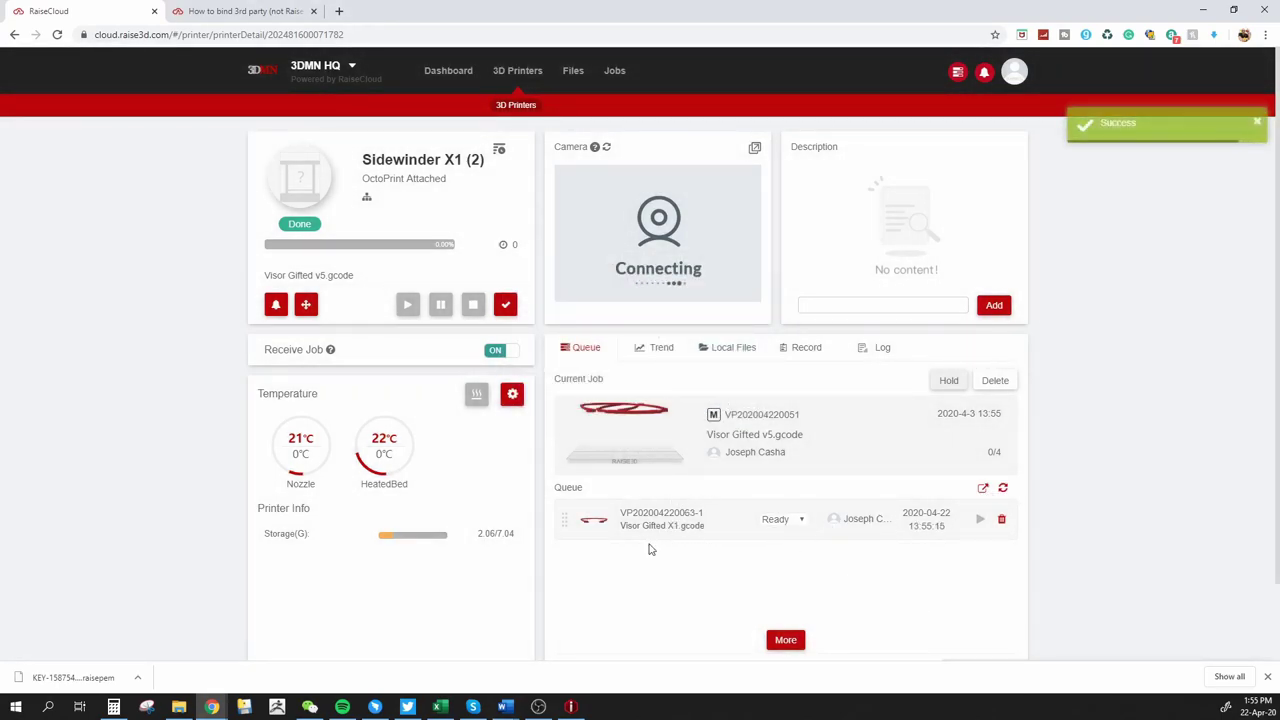
Step: Mark the current print complete with the model removed, then submit and print next
click(505, 304)
click(550, 220)
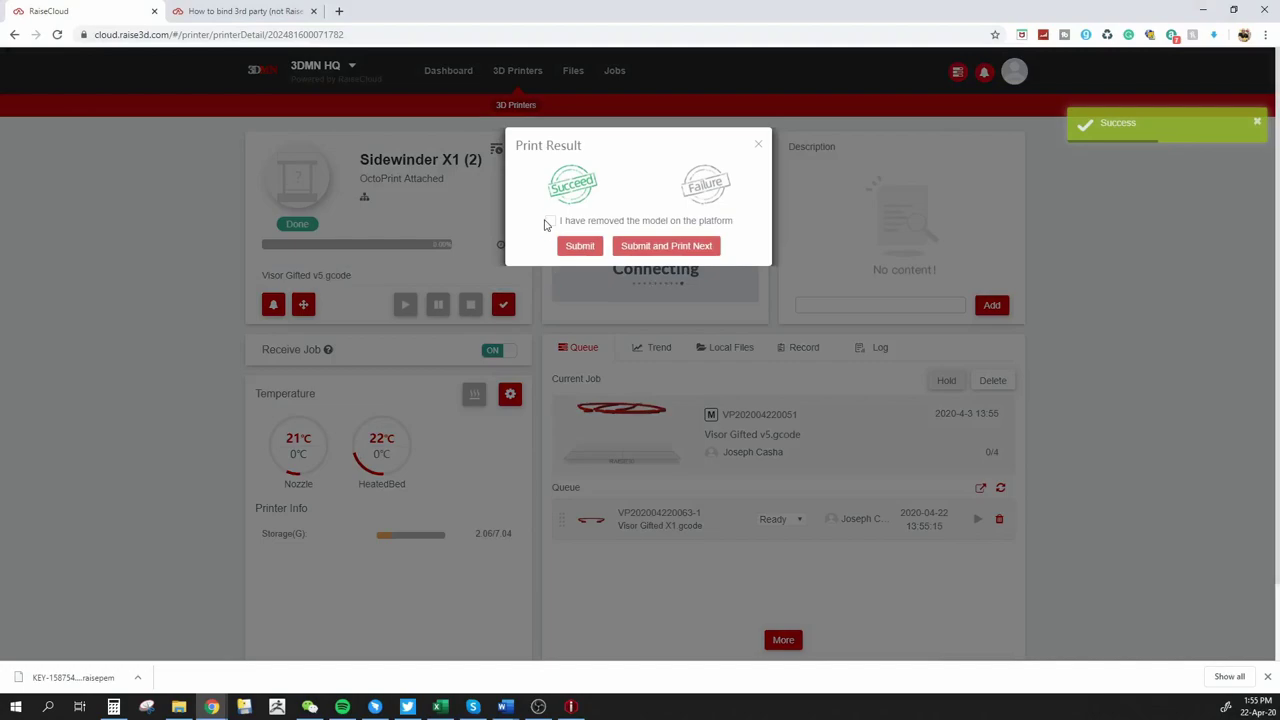
click(712, 250)
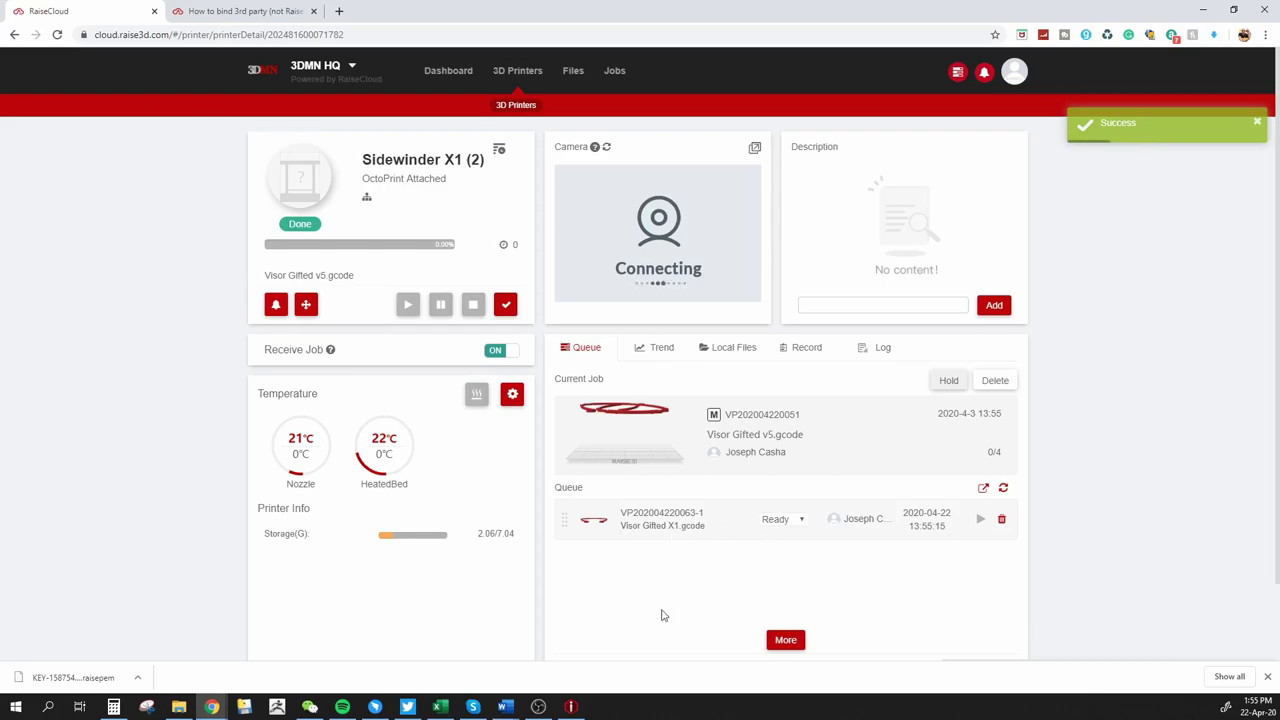
key(alt+Left)
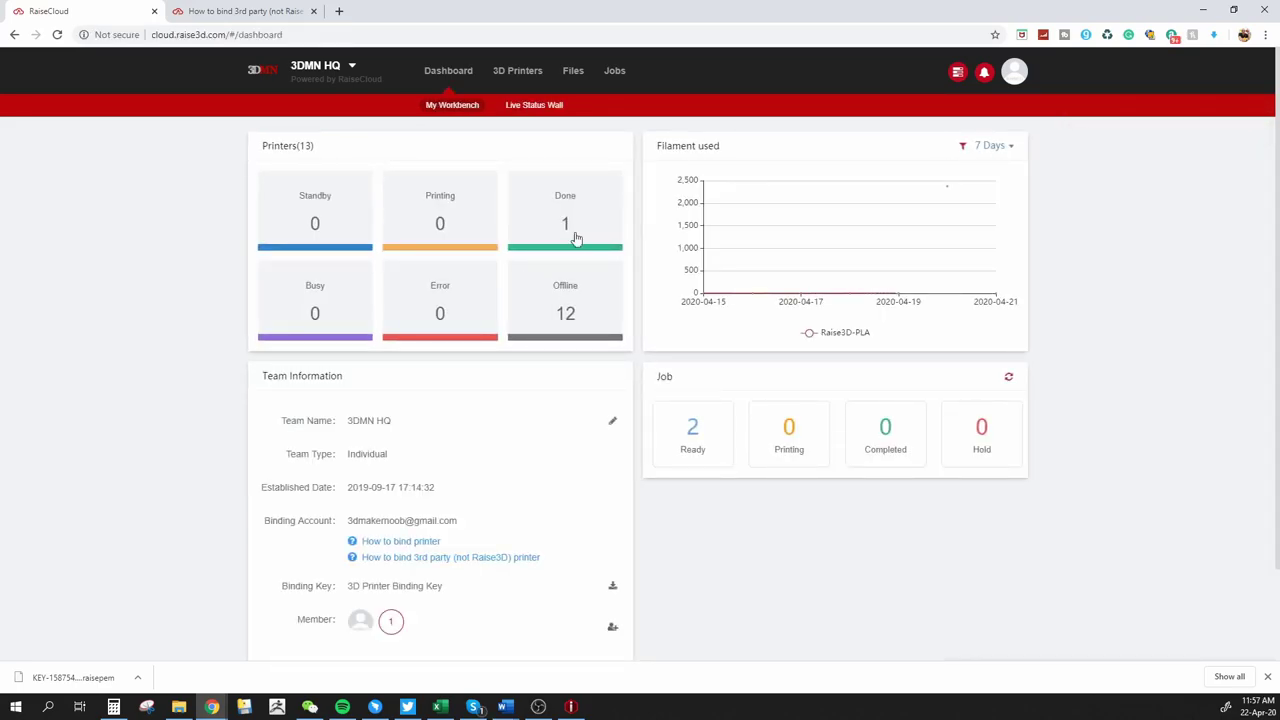
click(572, 71)
click(613, 72)
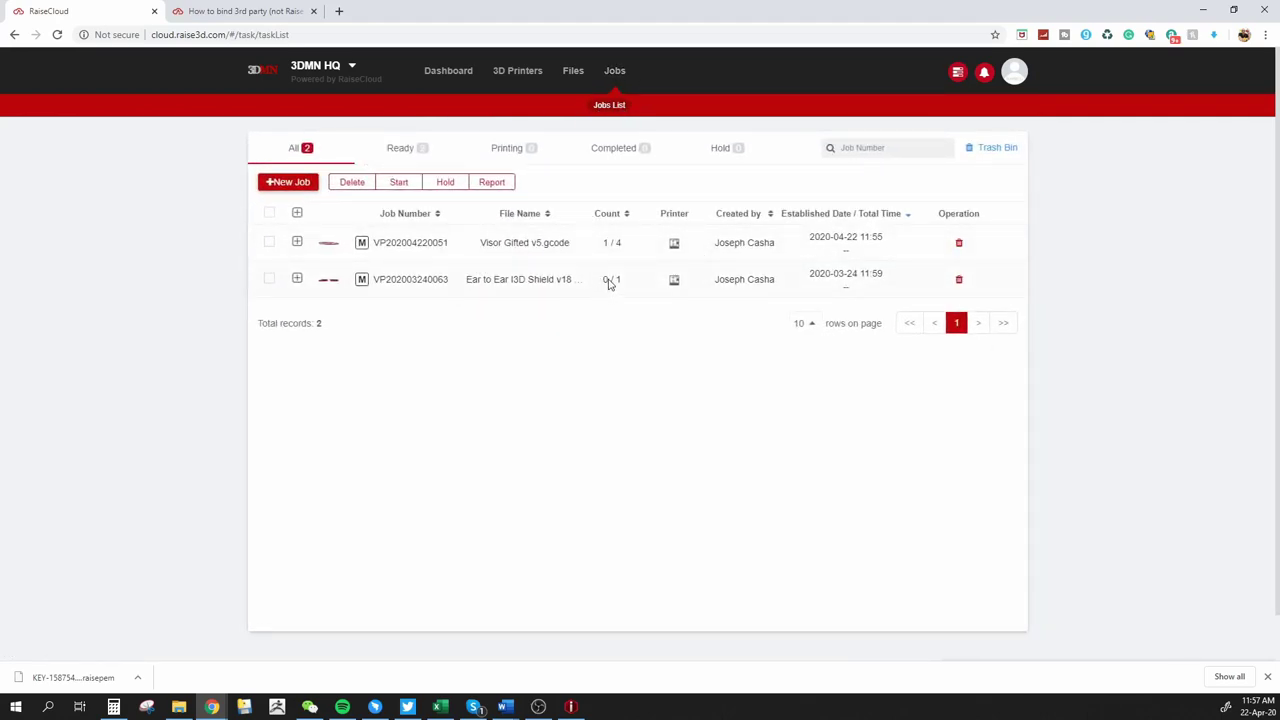
click(297, 279)
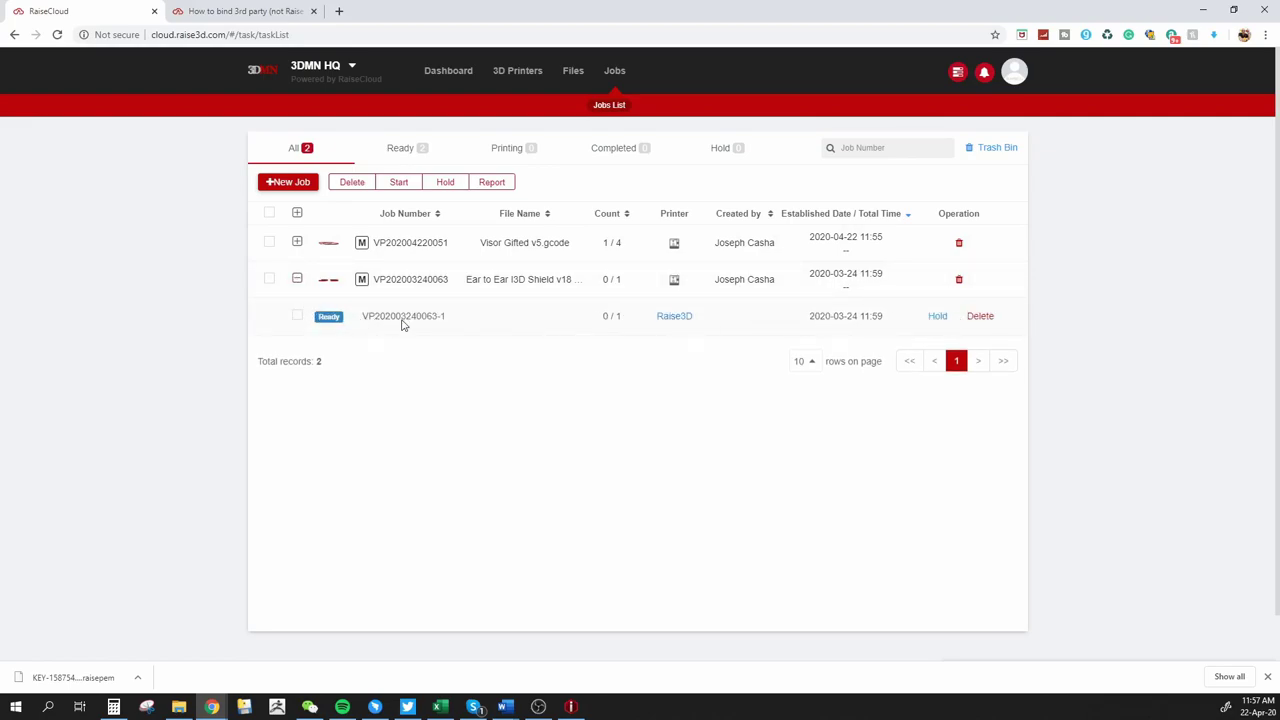
click(297, 279)
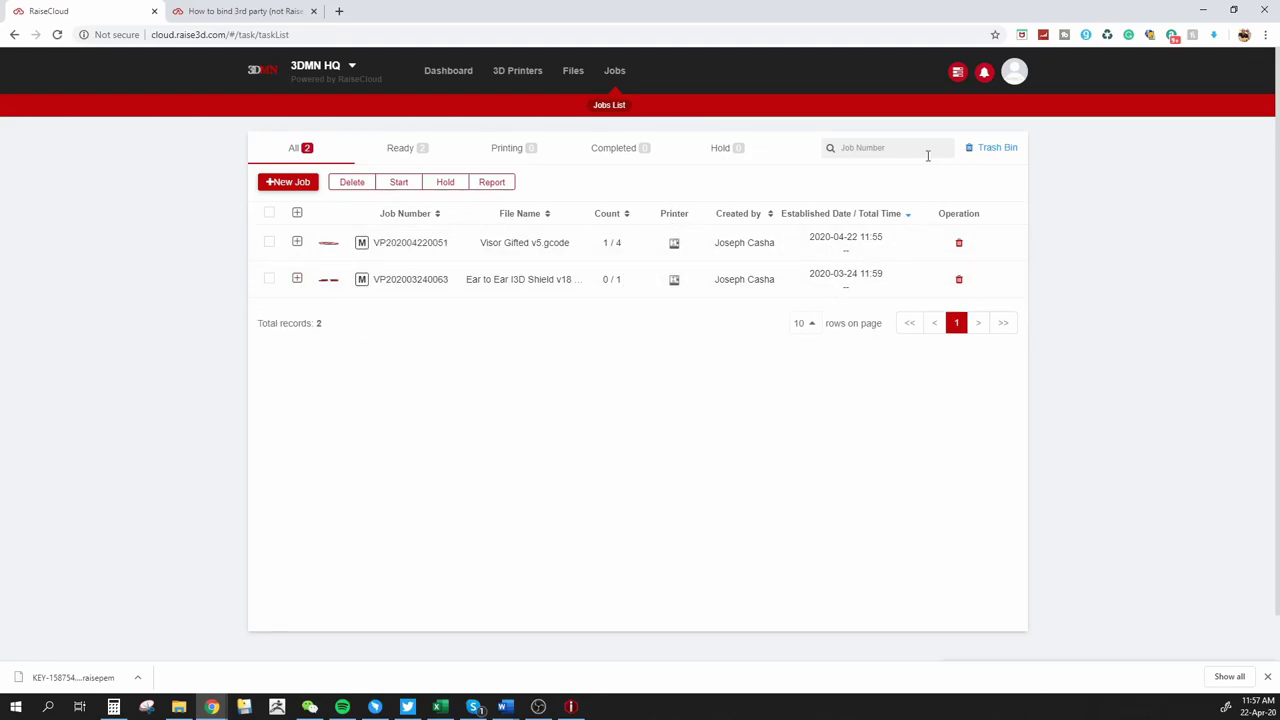
click(572, 71)
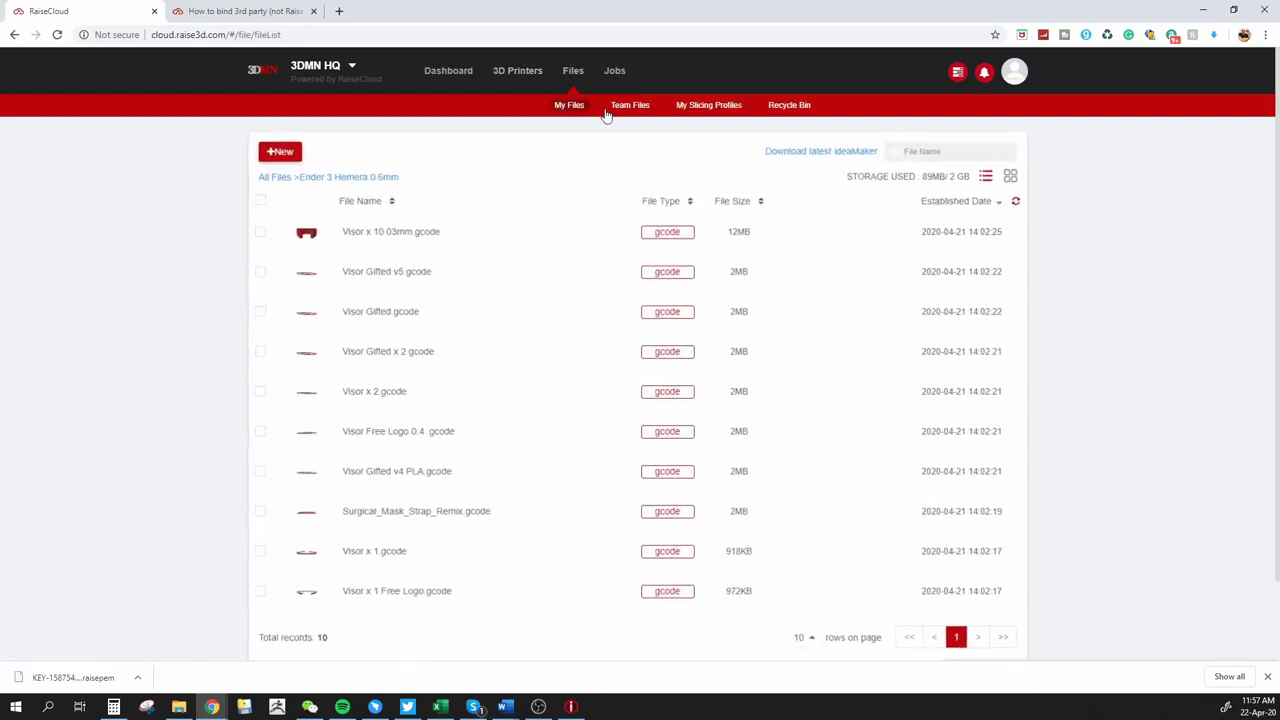
Step: Browse All Files and the empty Team Files, then view Team Settings' Manager and Member roles
click(275, 176)
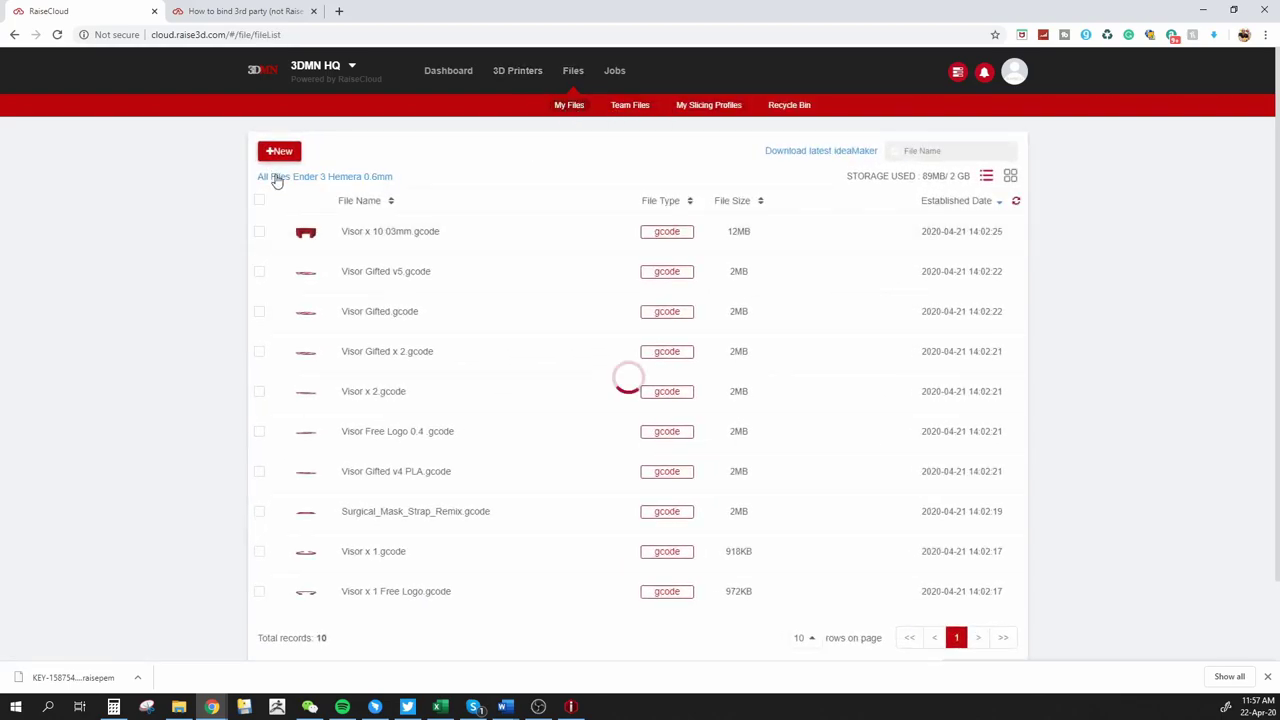
click(629, 106)
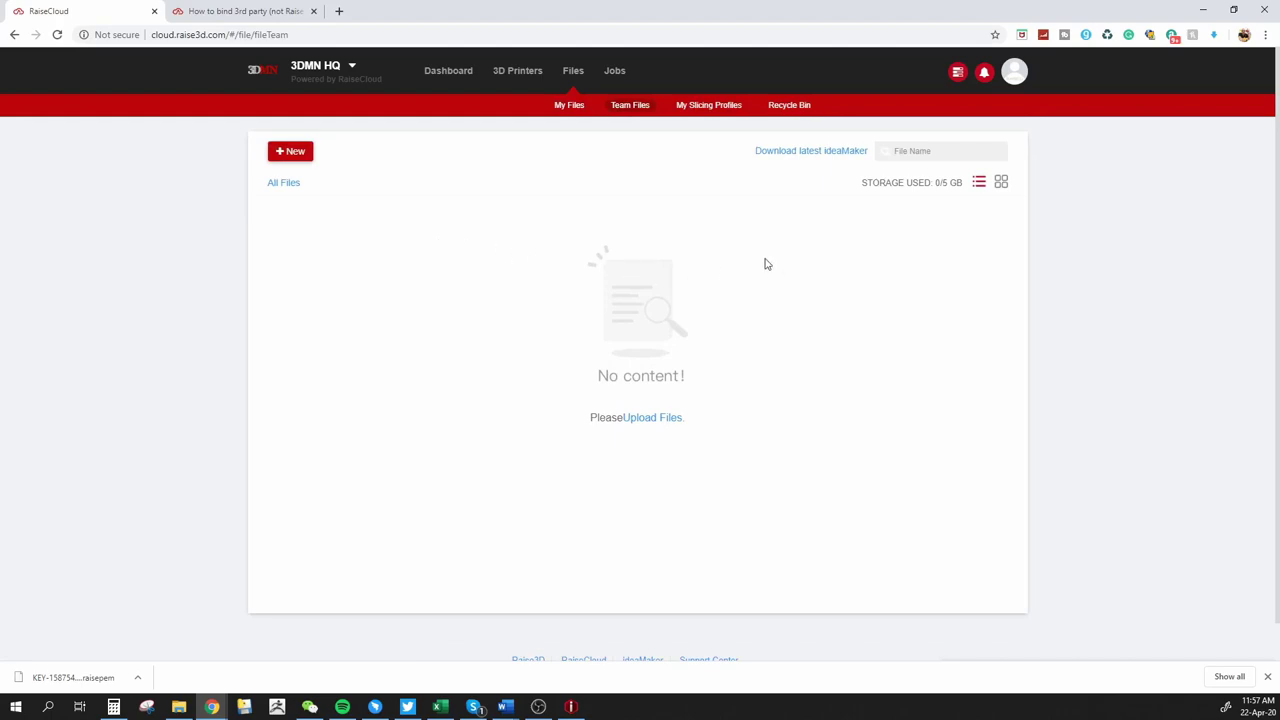
click(1012, 74)
click(985, 127)
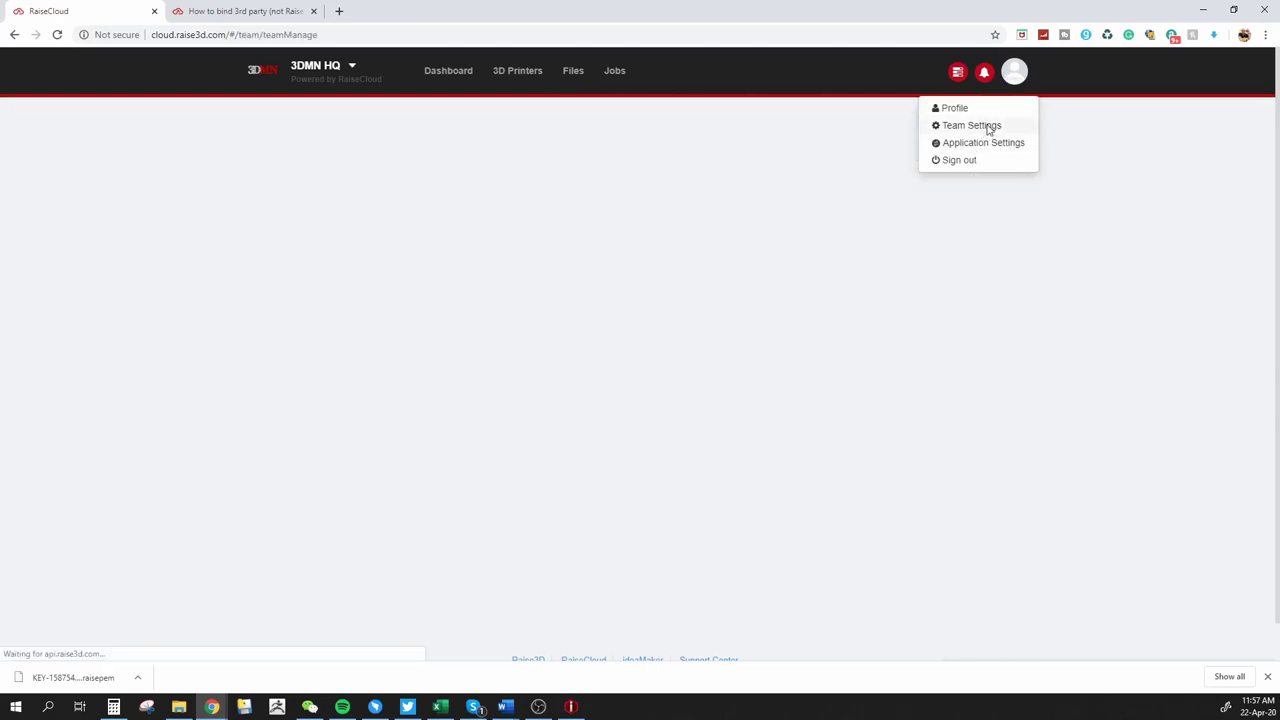
click(337, 263)
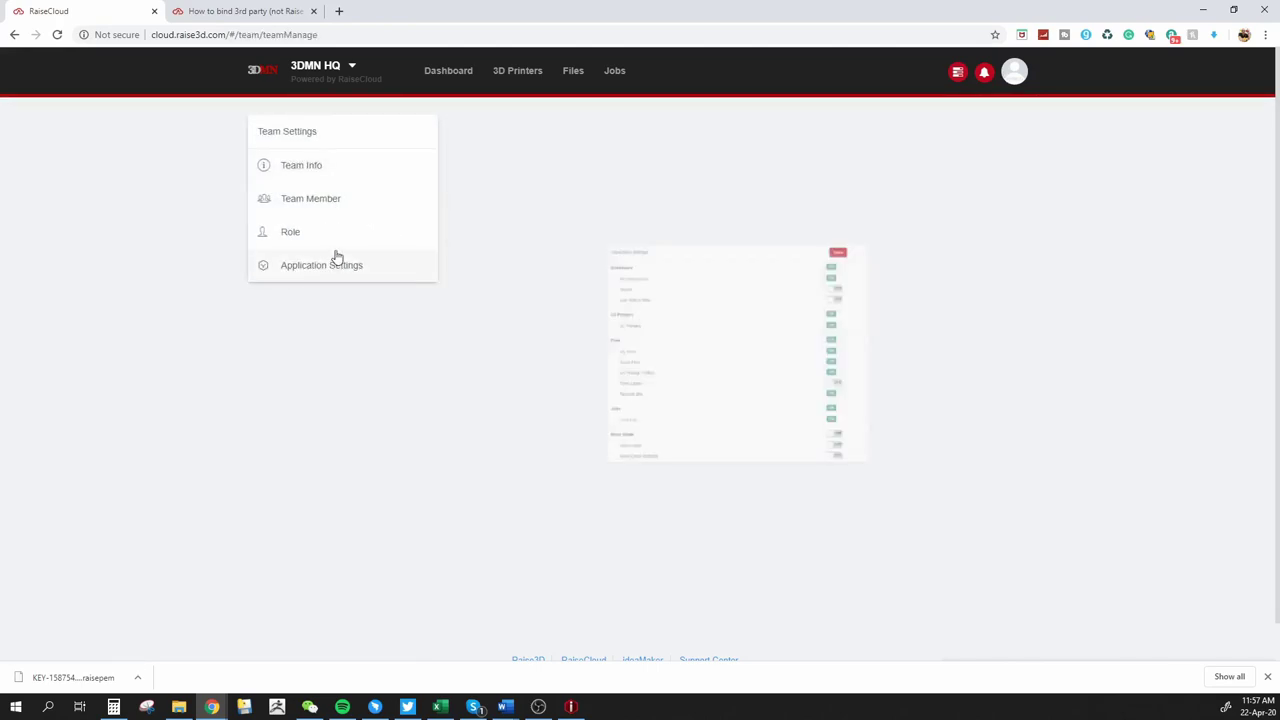
click(317, 231)
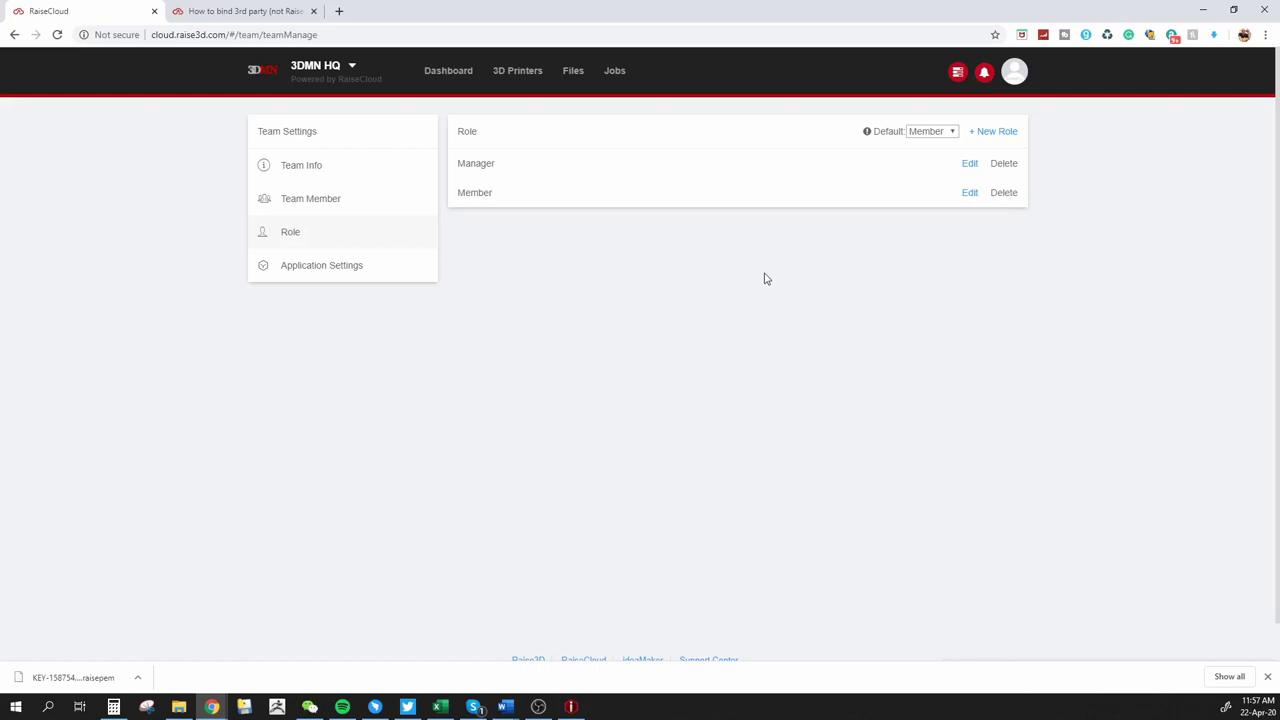
Step: Check the Mk3s MMU2s printer's details, then open the Mk2s 0.6mm printer showing 36% progress
click(455, 72)
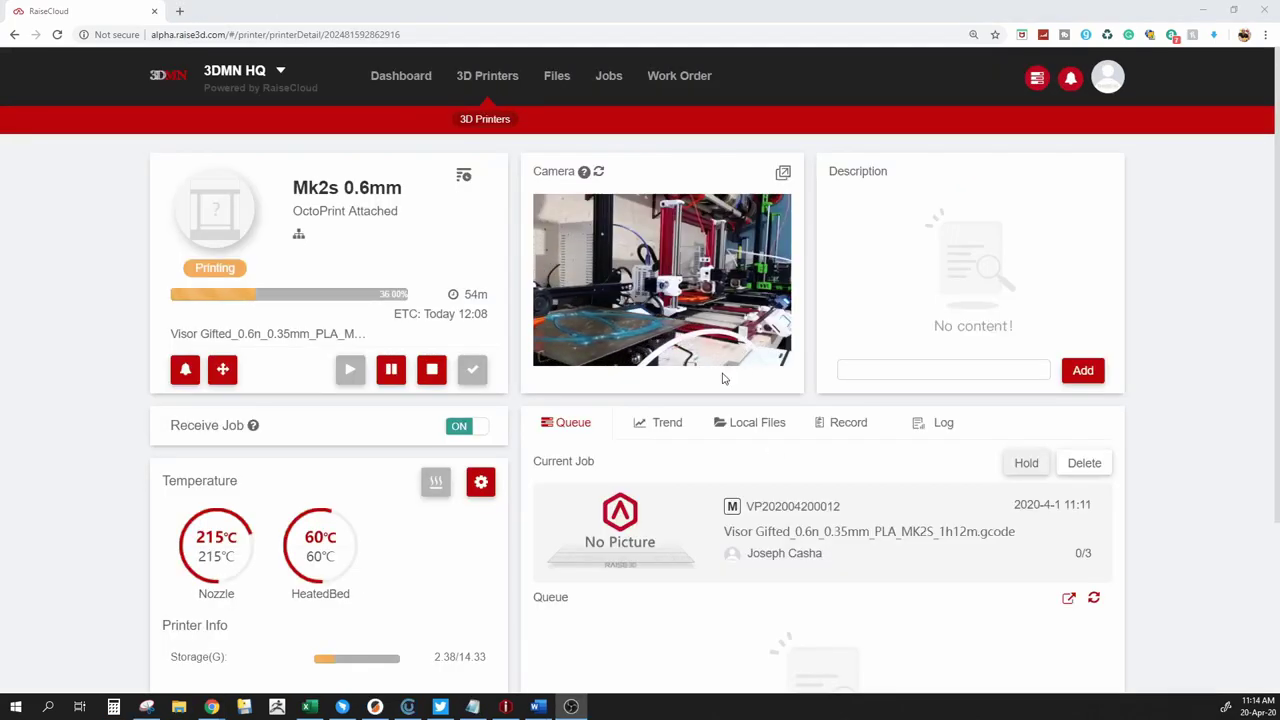
click(468, 120)
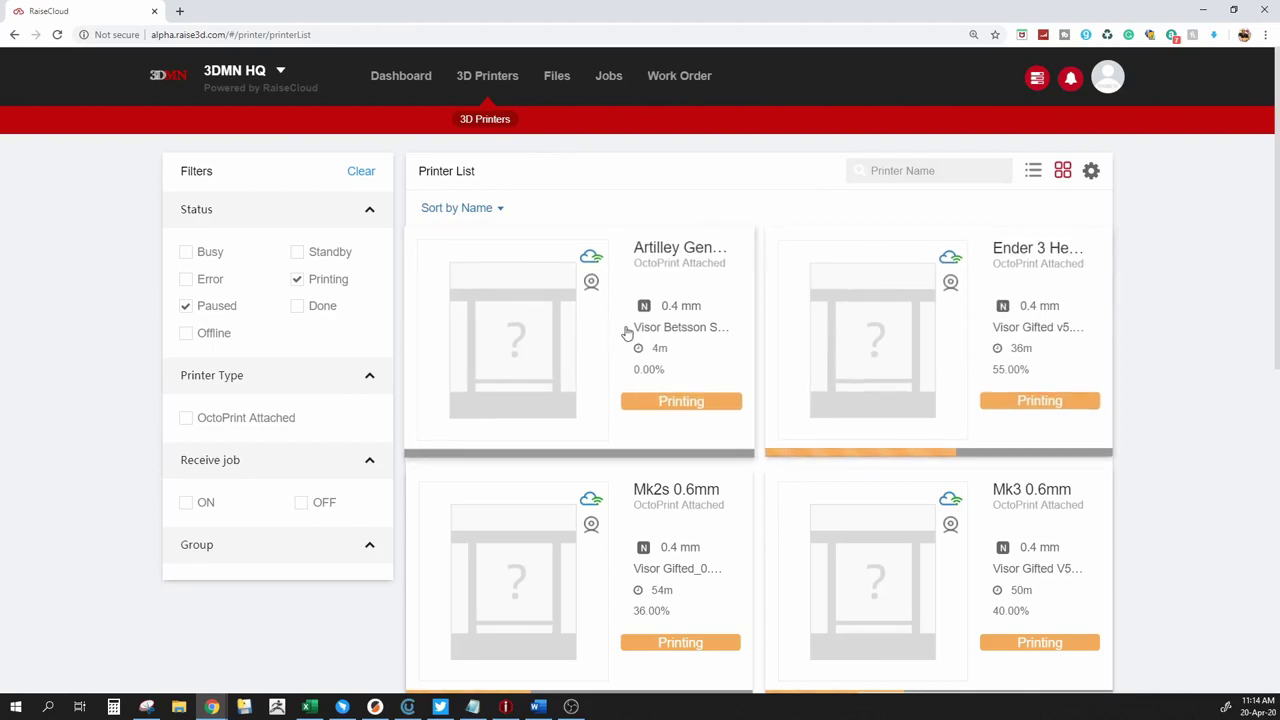
scroll(626, 333, down, 2)
scroll(726, 337, down, 2)
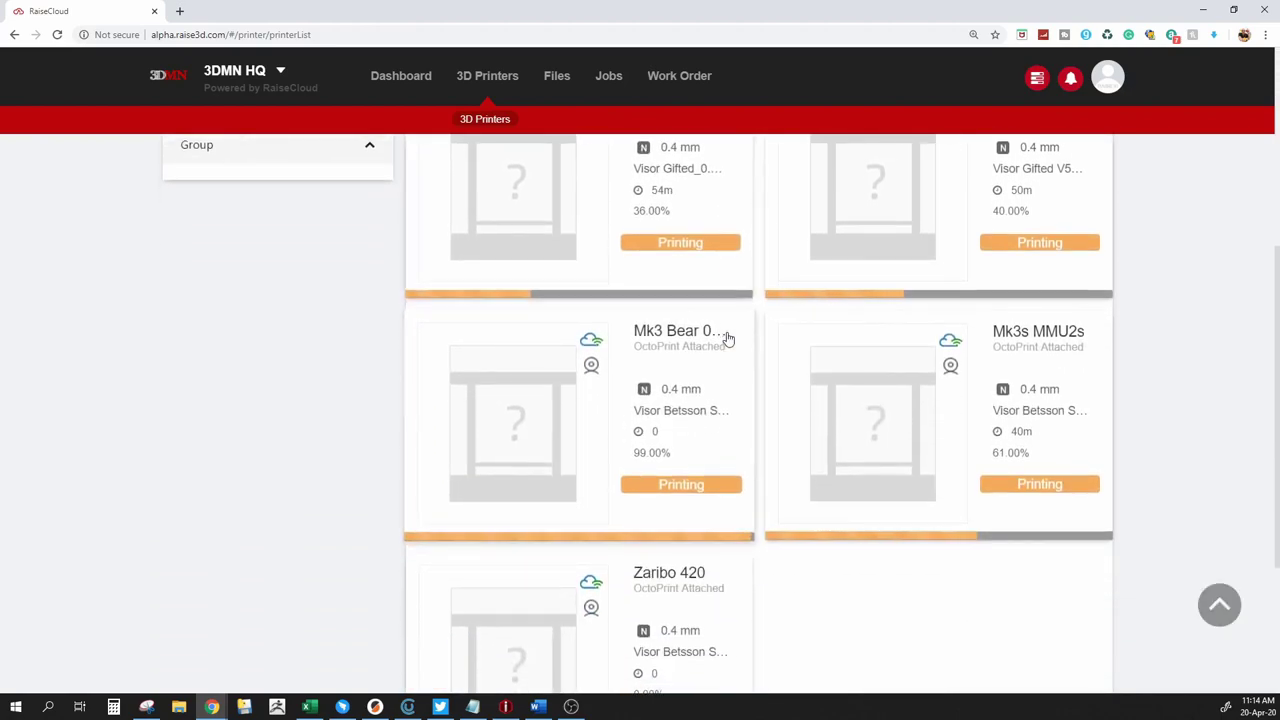
scroll(728, 340, up, 1)
click(1058, 545)
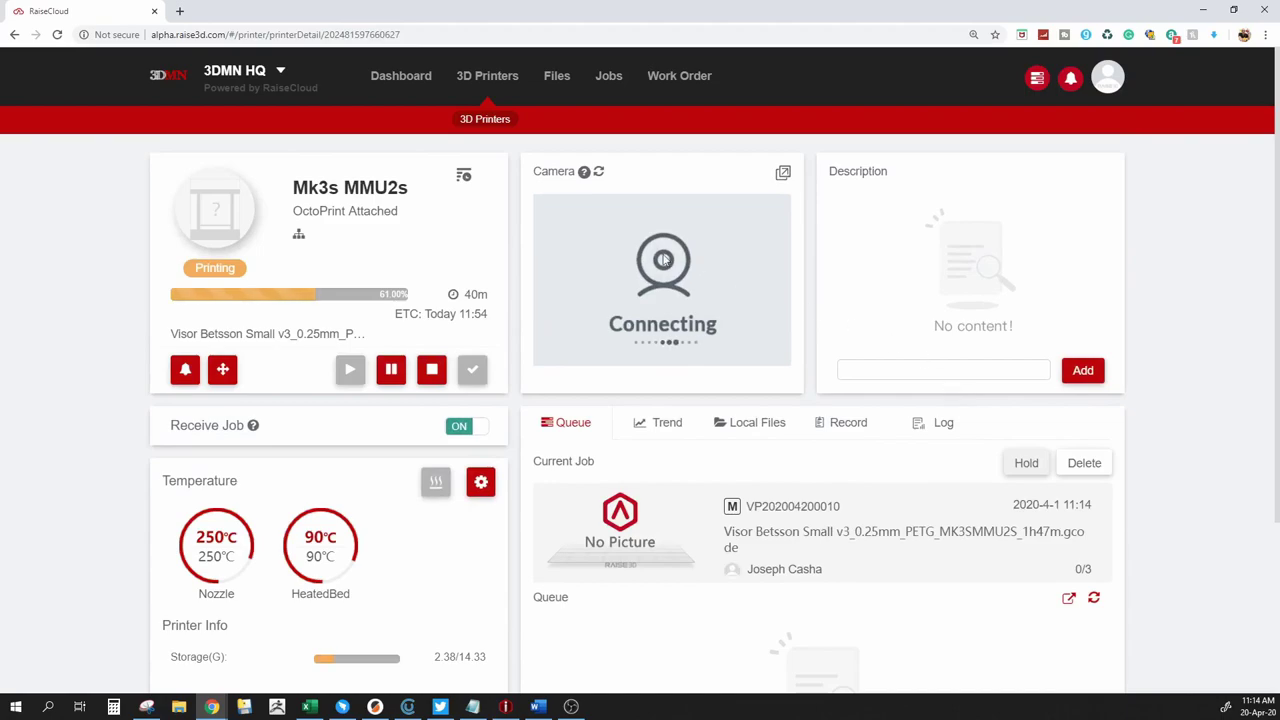
click(487, 128)
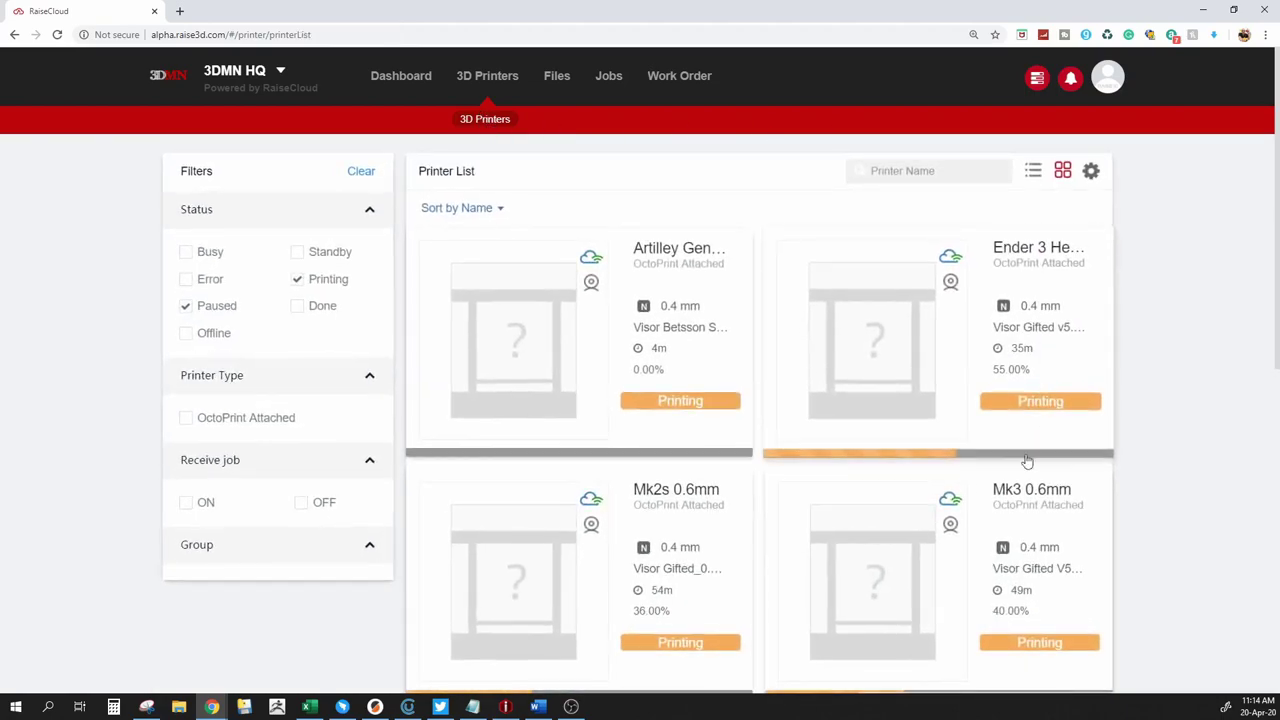
scroll(1072, 483, down, 1)
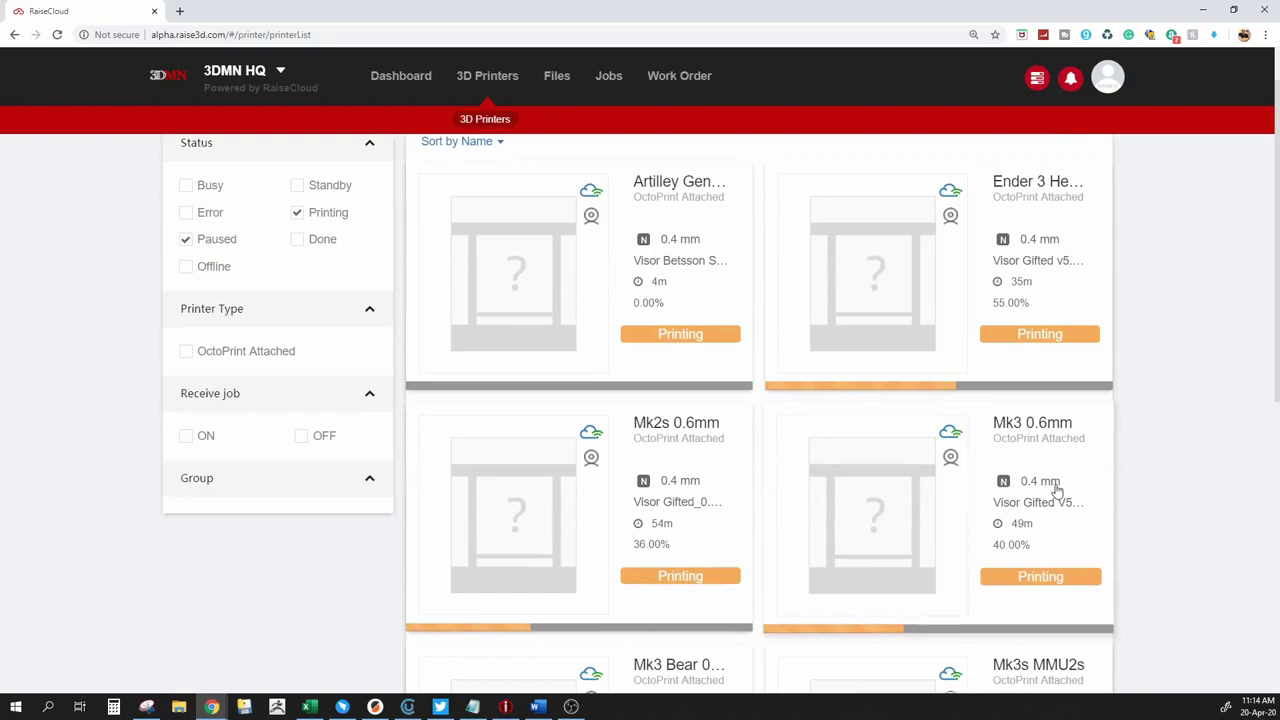
click(709, 491)
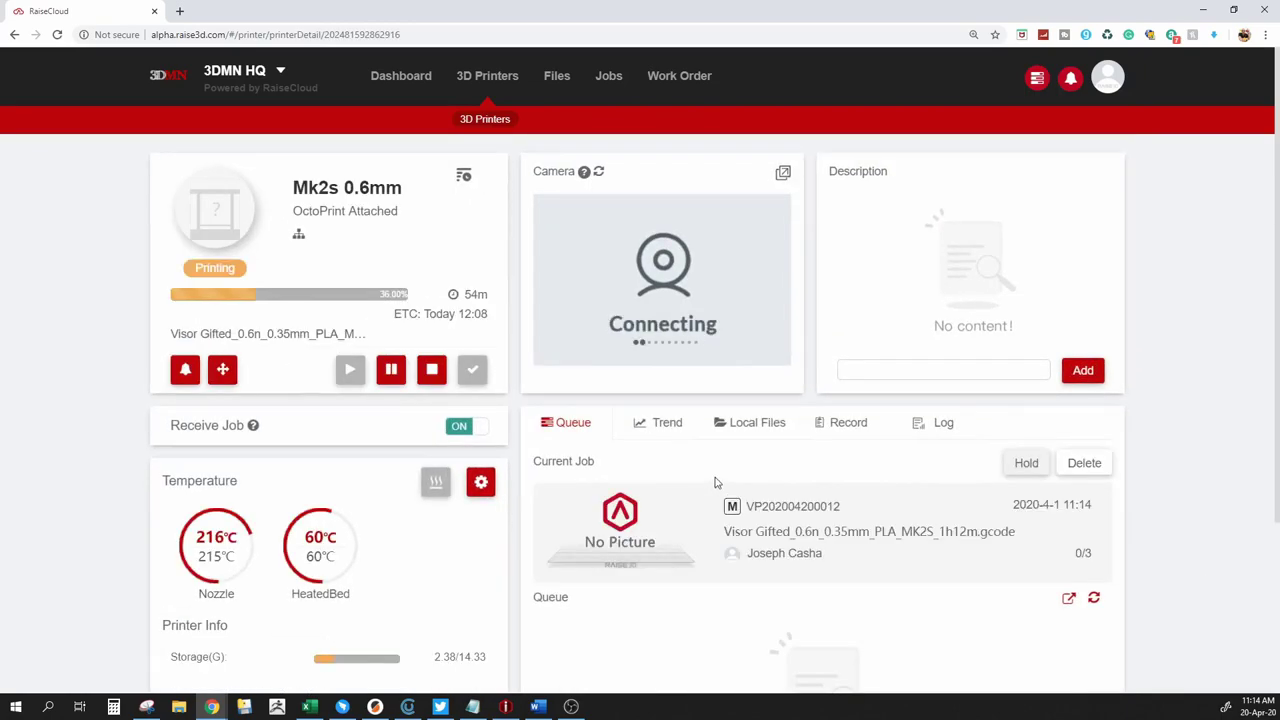